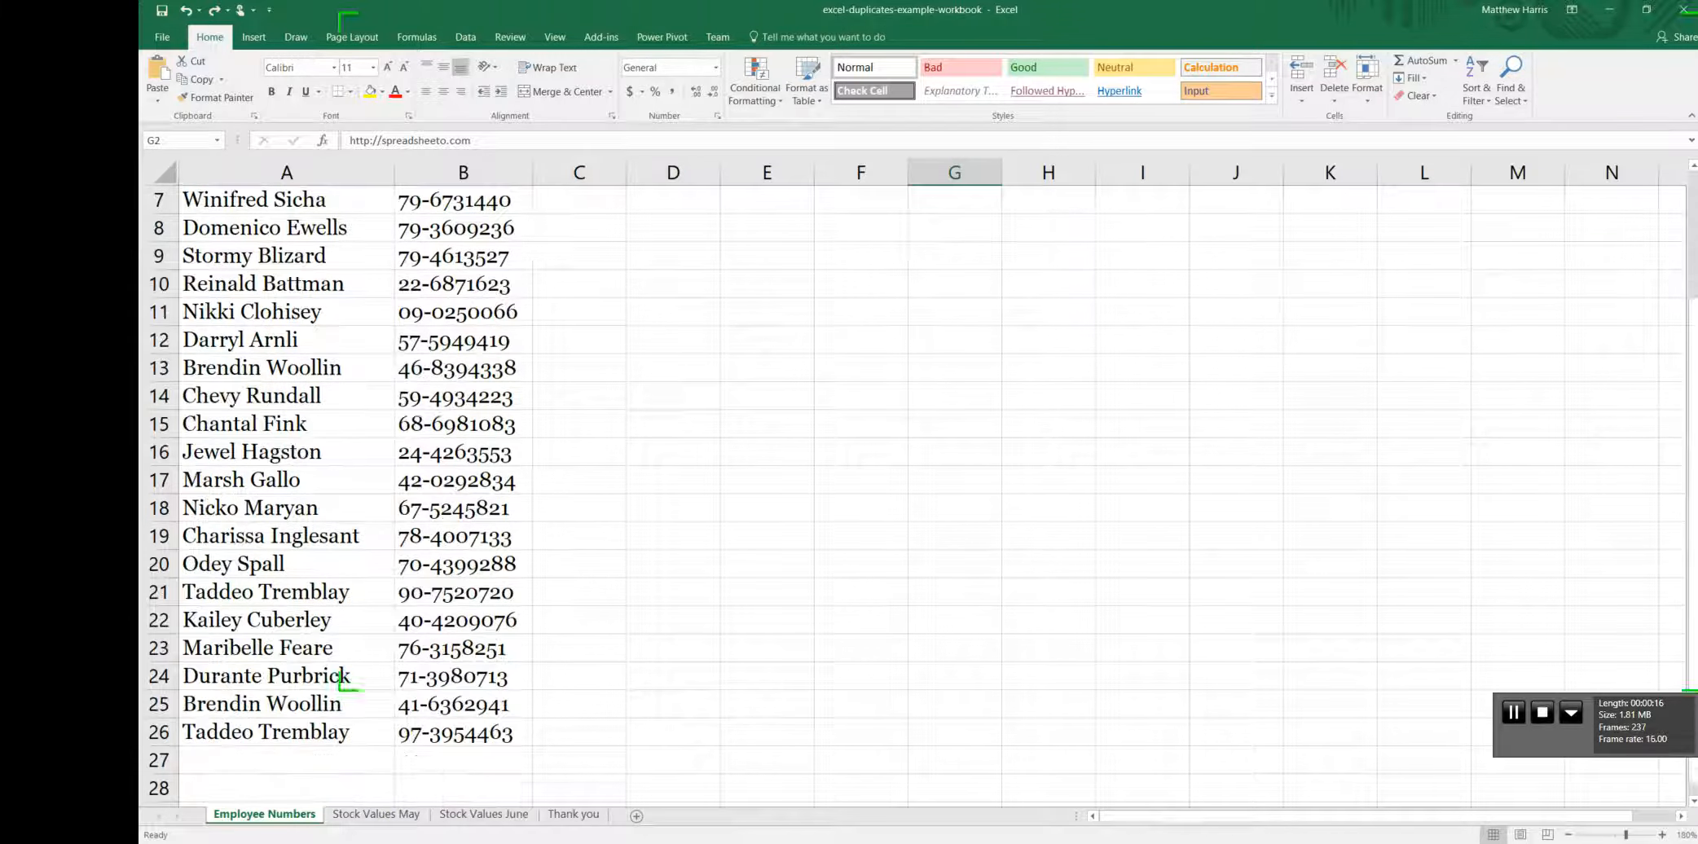
Examine the repeated employee name in cells A2, A21 and A26 of the Employee Numbers sheet.
scroll(1000, 229, up, 2)
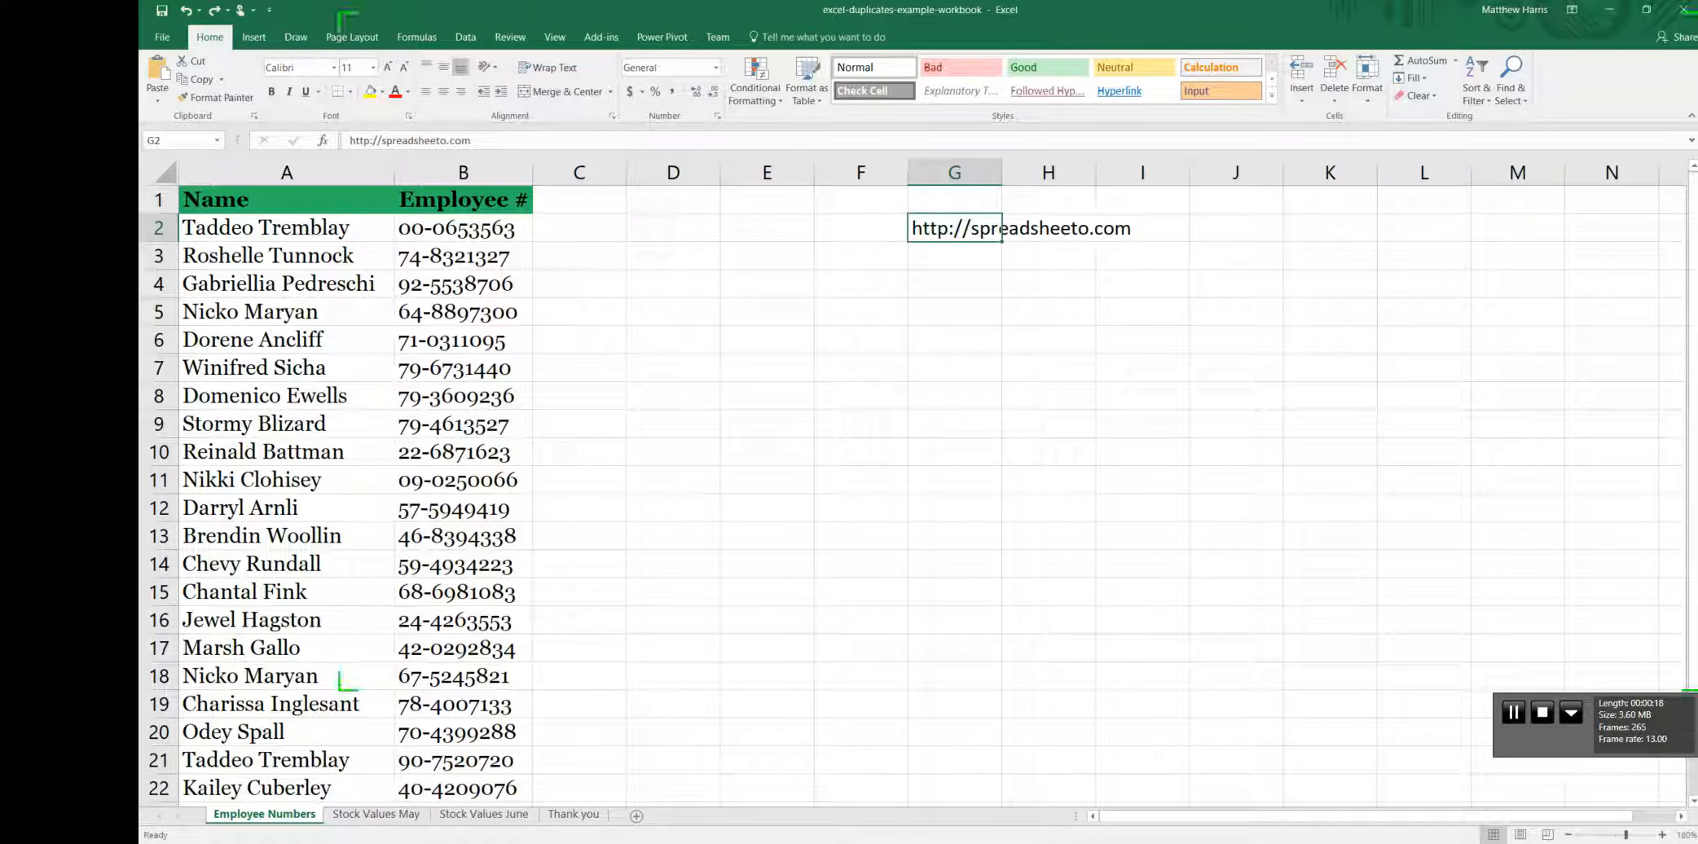
click(287, 228)
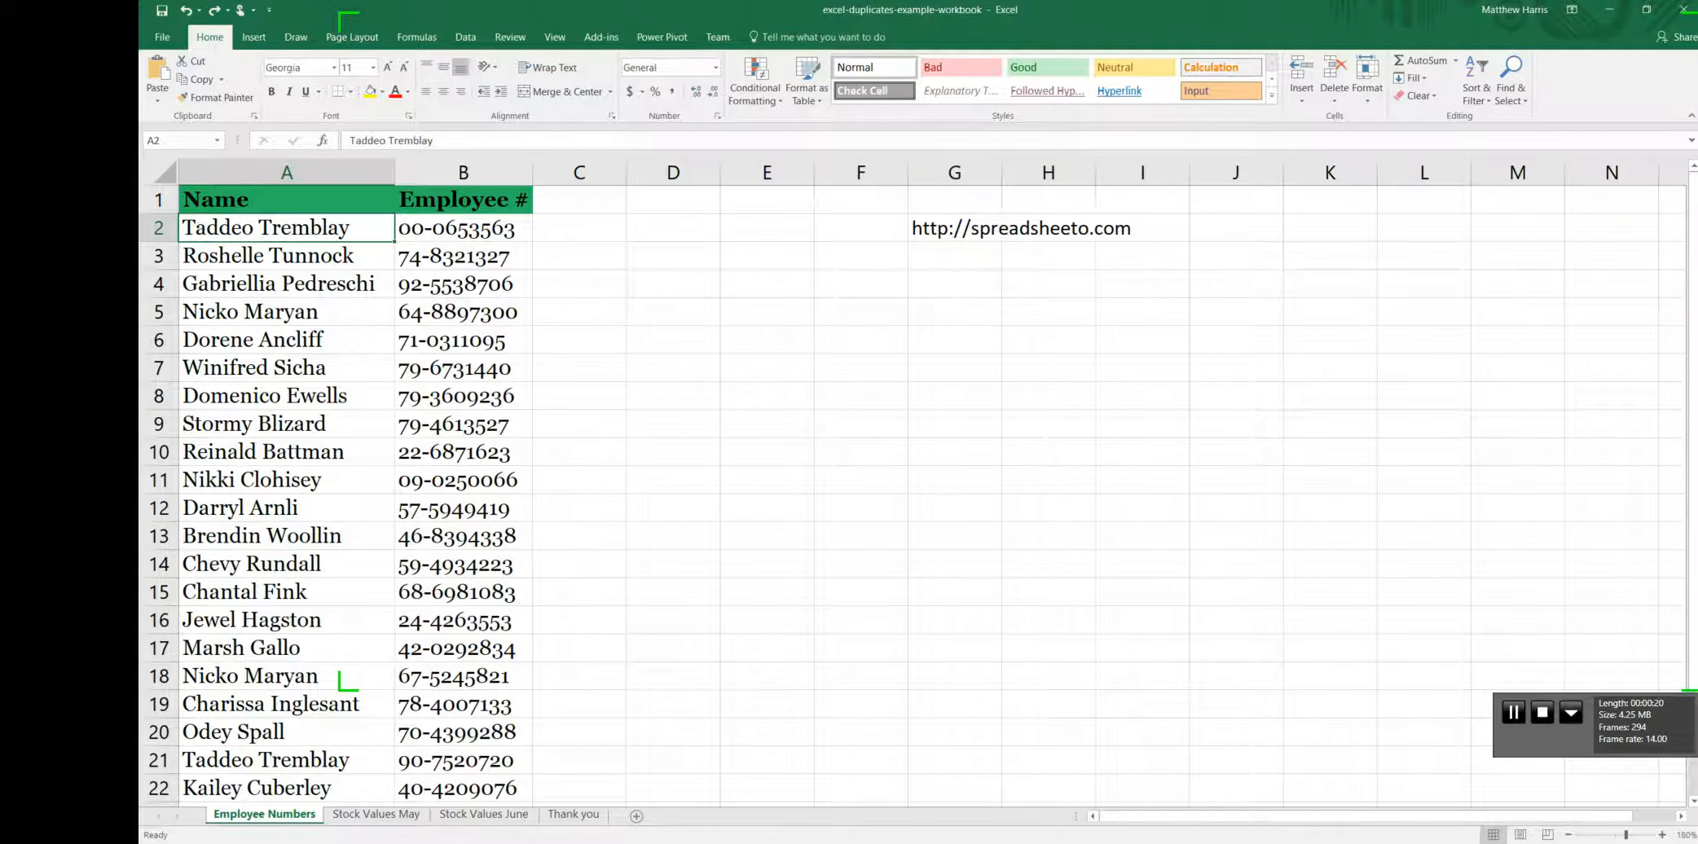
scroll(287, 236, down, 2)
click(286, 592)
click(287, 732)
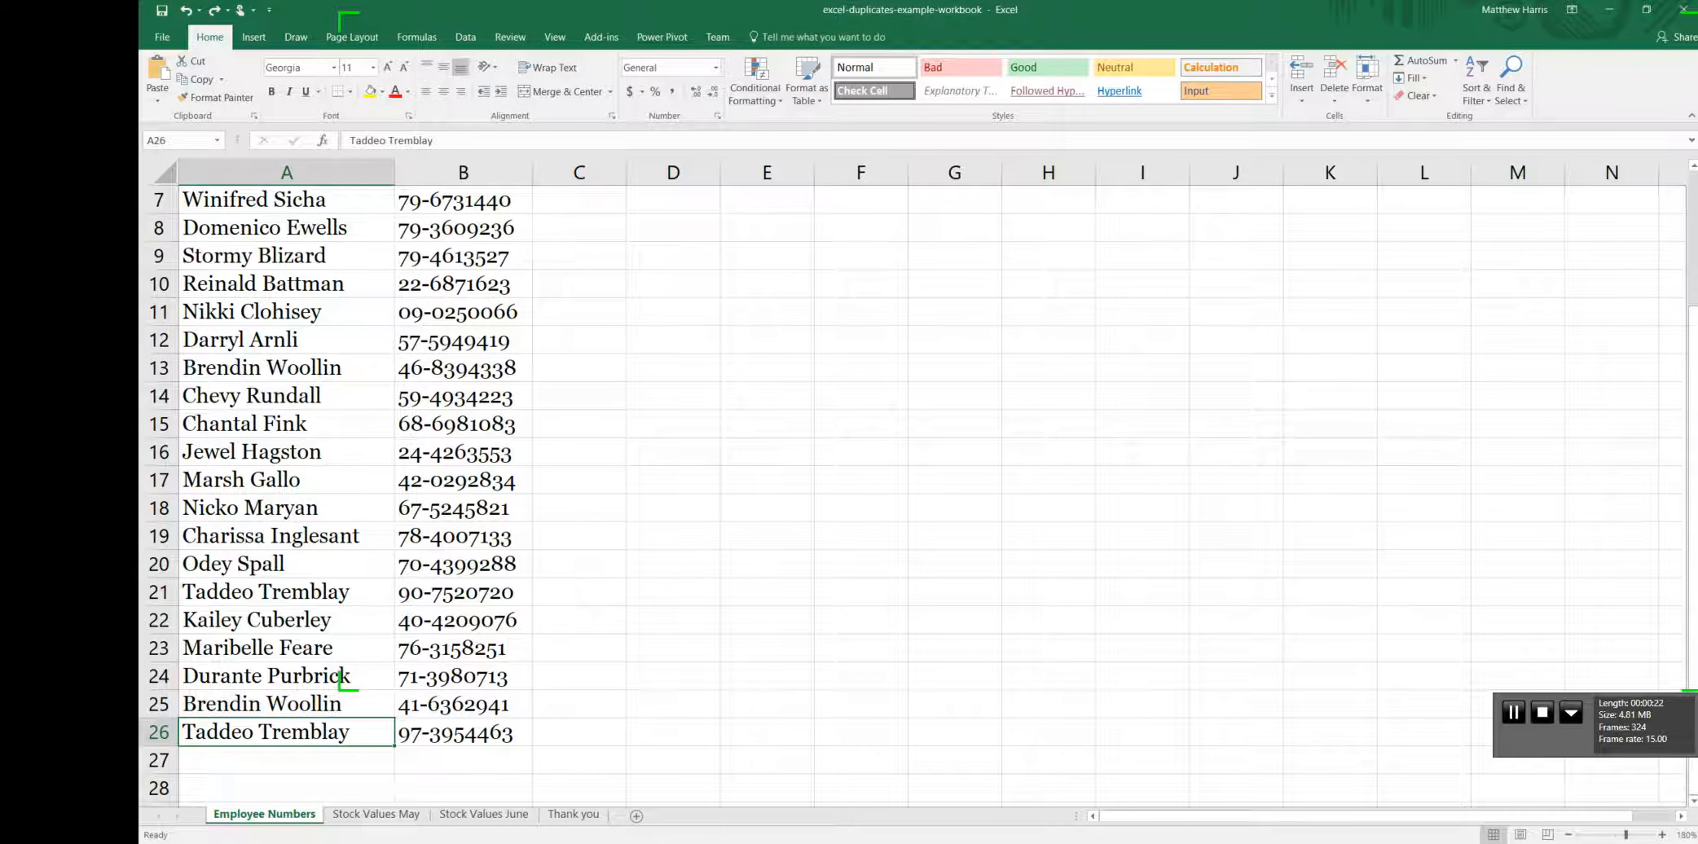
scroll(286, 733, up, 2)
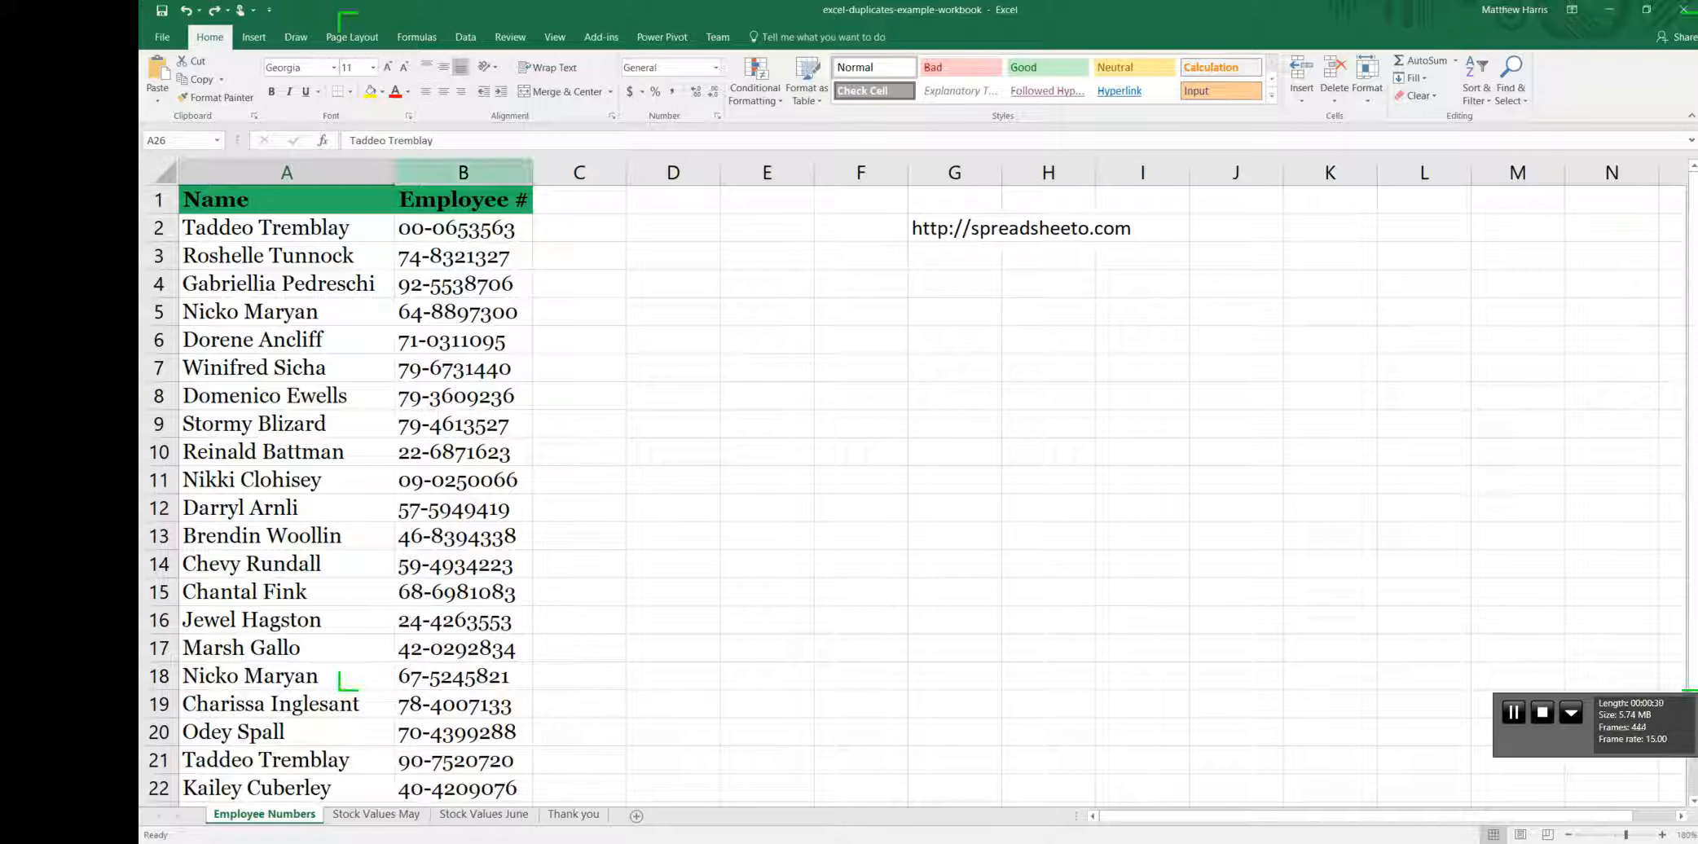
Insert a new column before the Employee # column and enter the header Duplicates in B1.
click(462, 172)
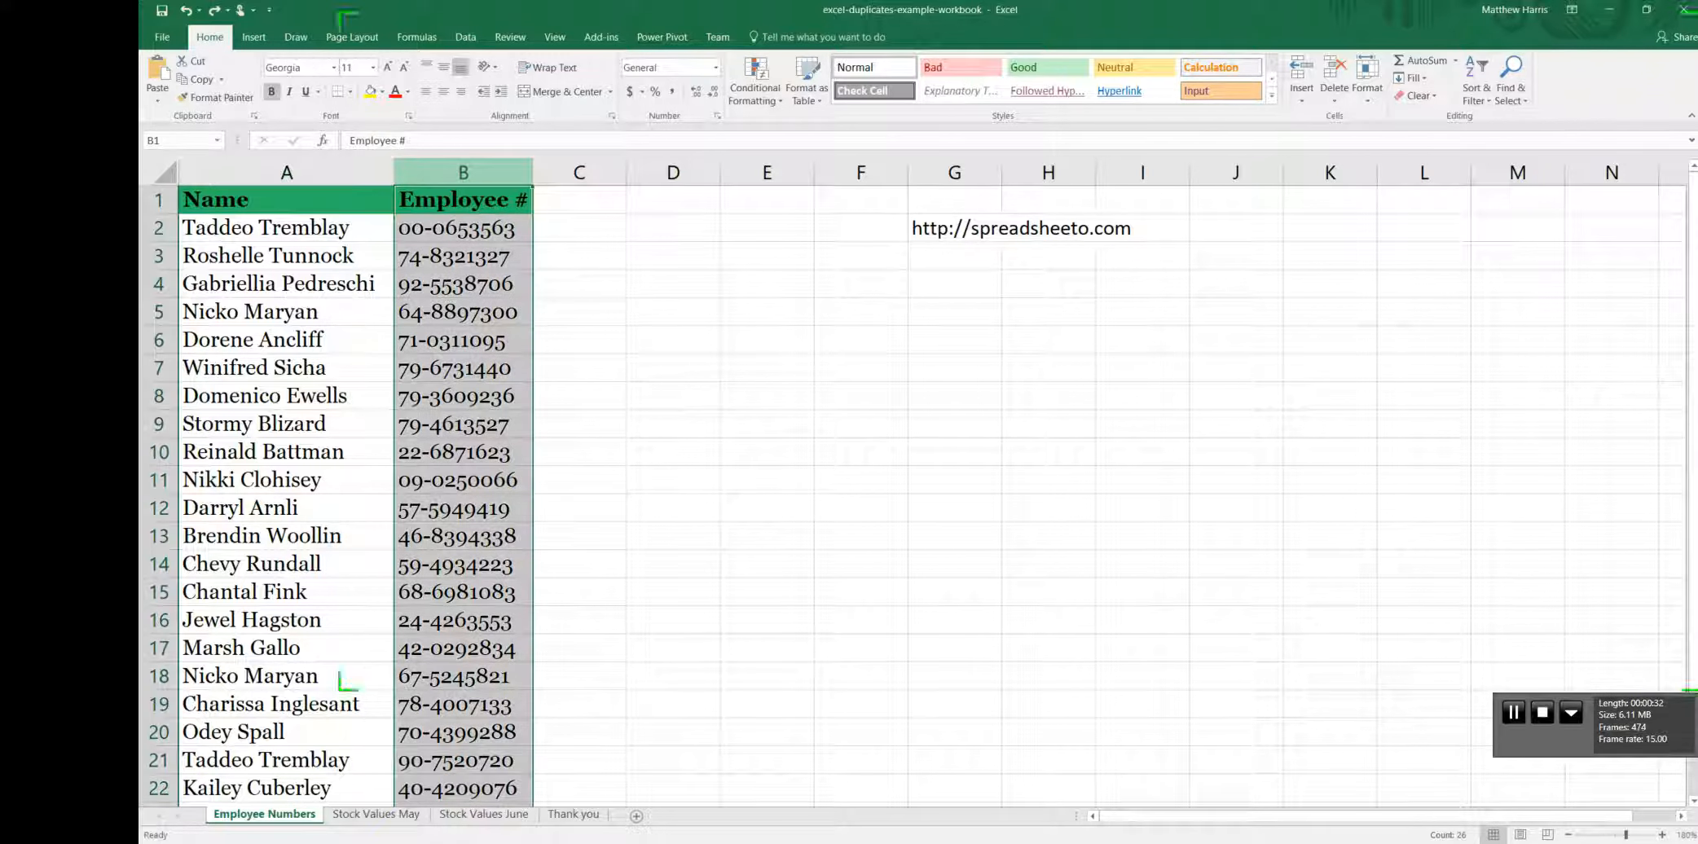
right_click(440, 160)
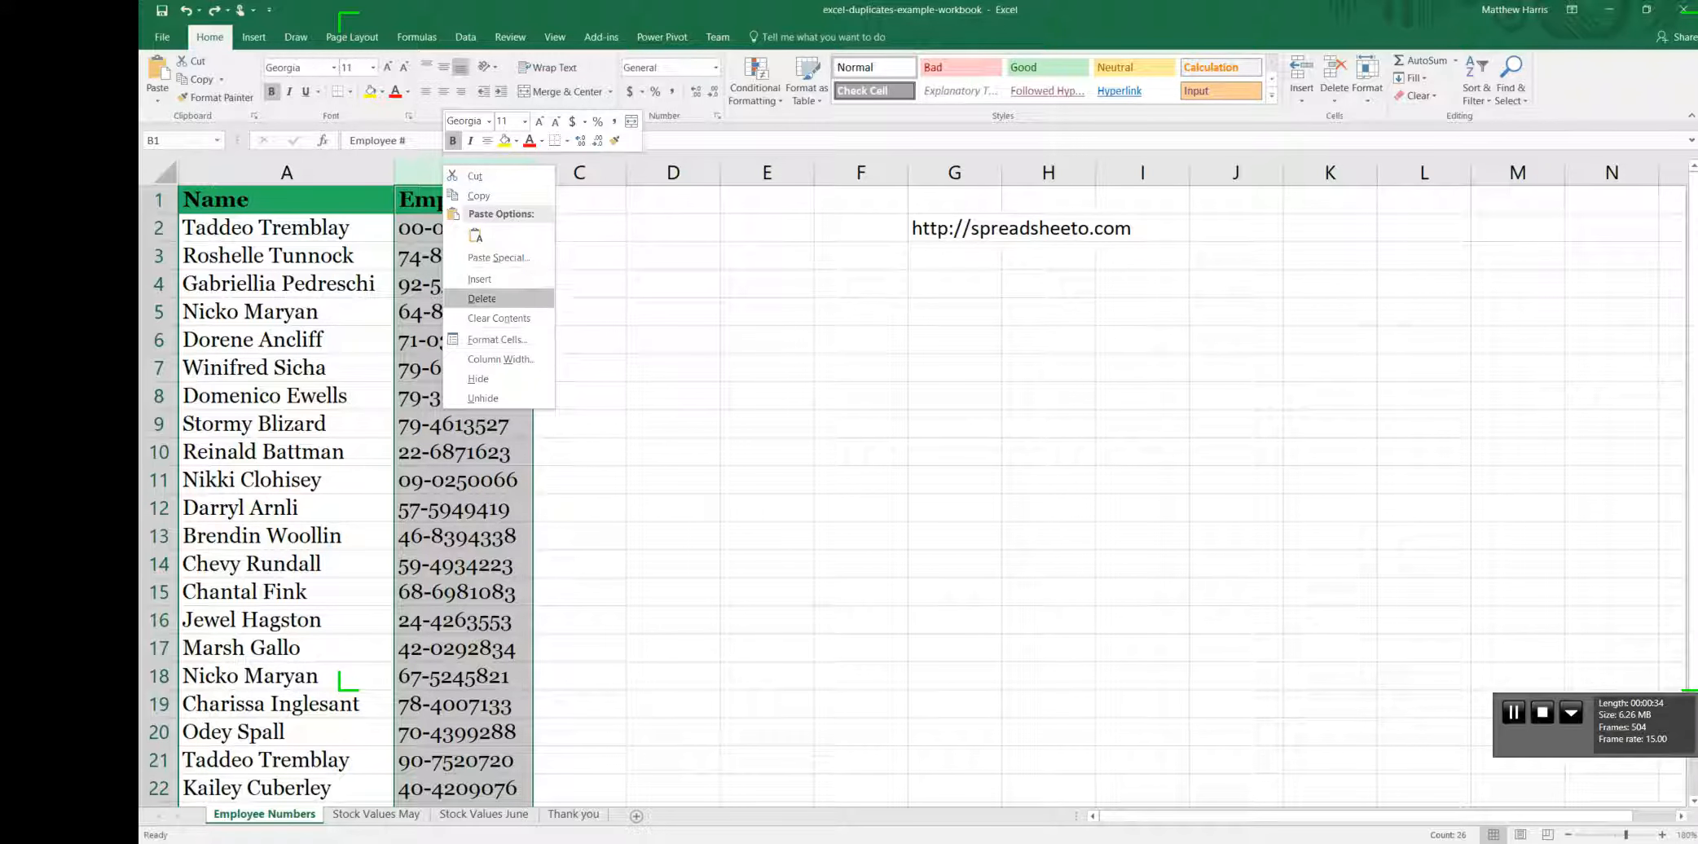
click(441, 202)
click(489, 199)
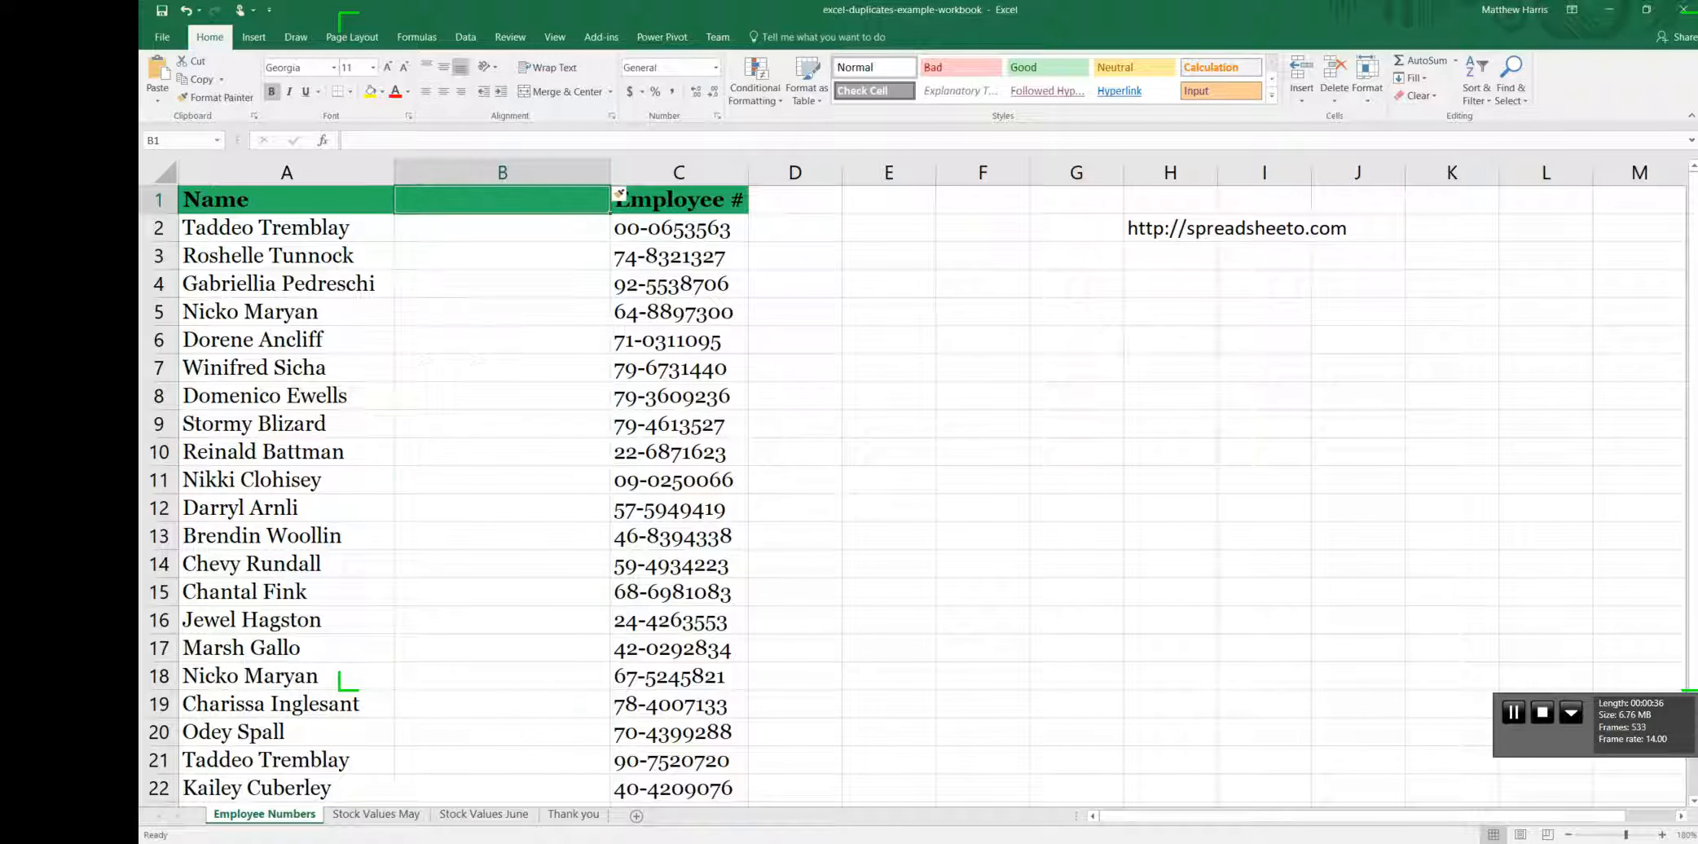
text(Duplicates)
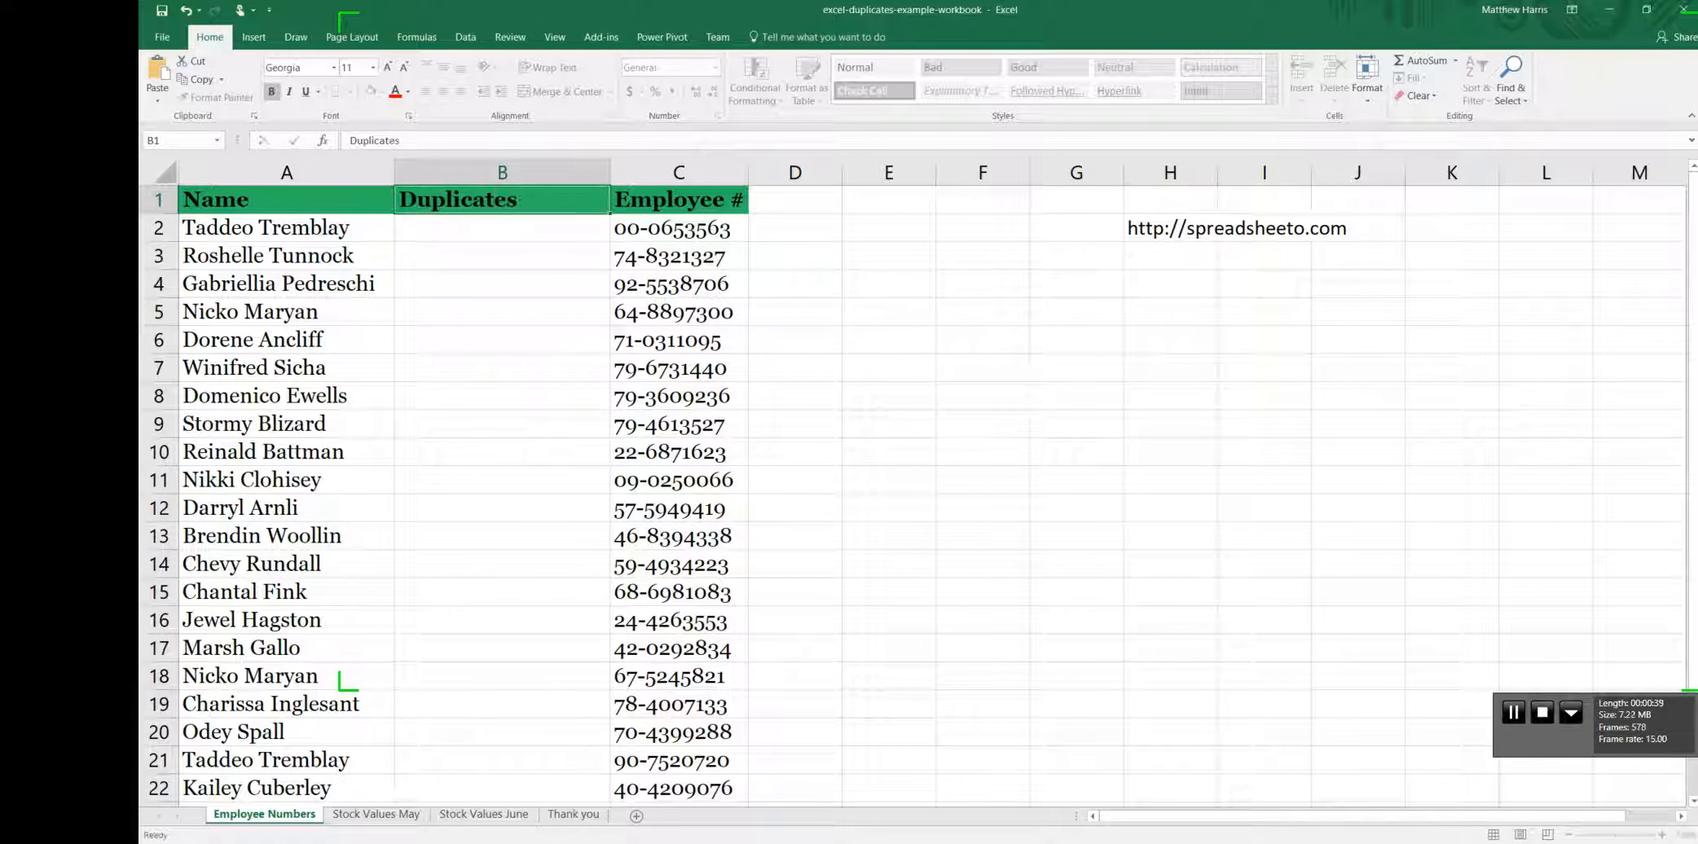
key(Return)
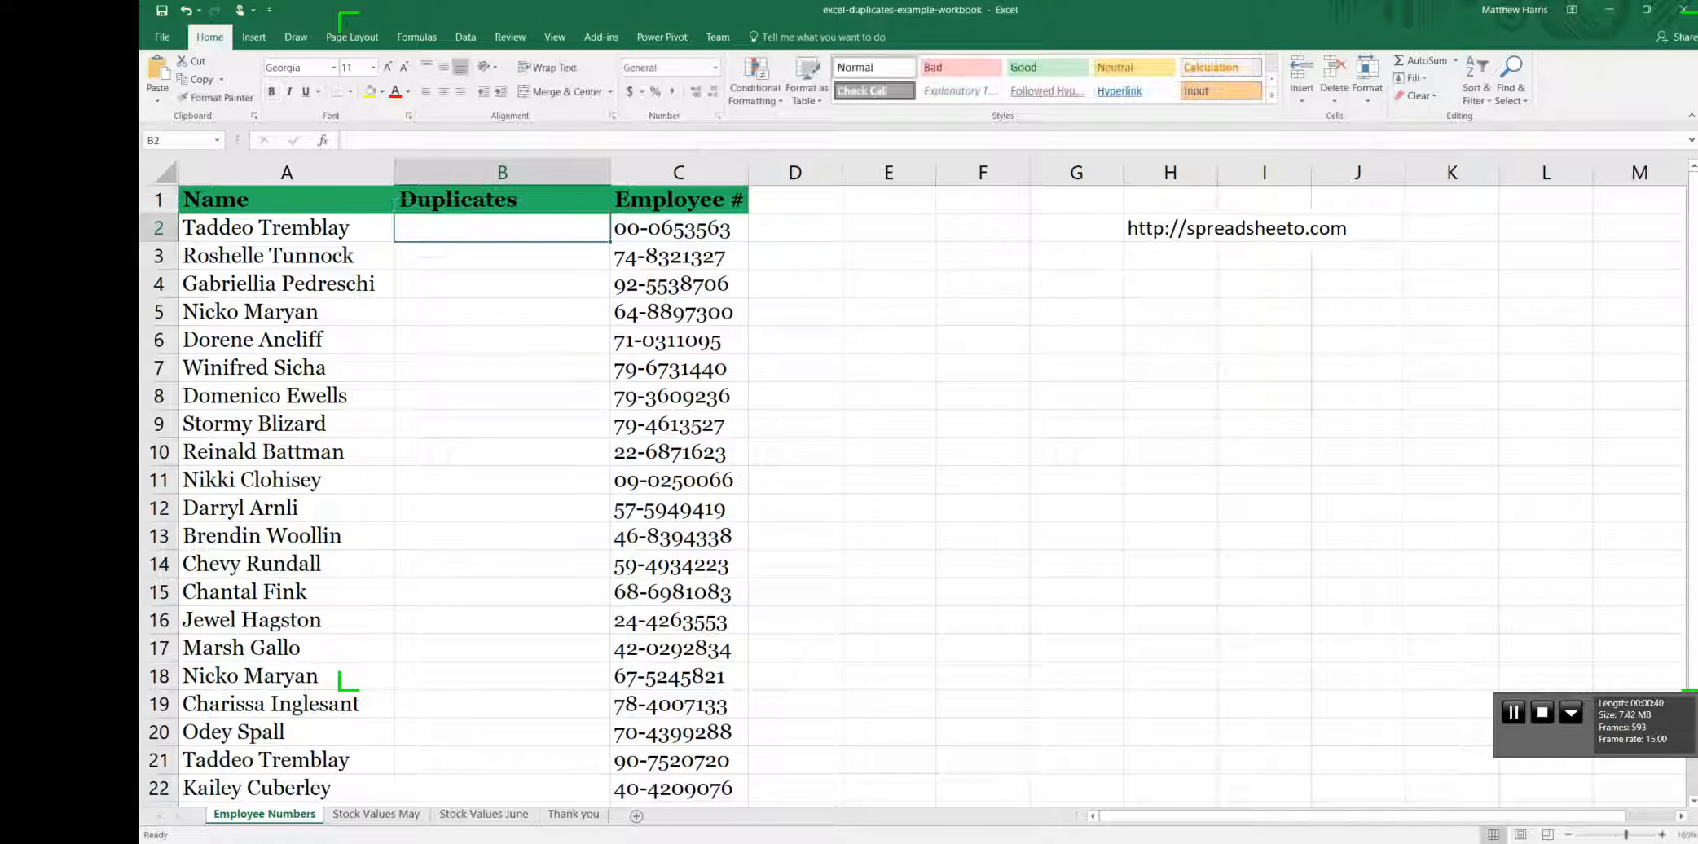
Write the syntax note Countif(Table Range, Criteria) in cell G9.
click(1076, 424)
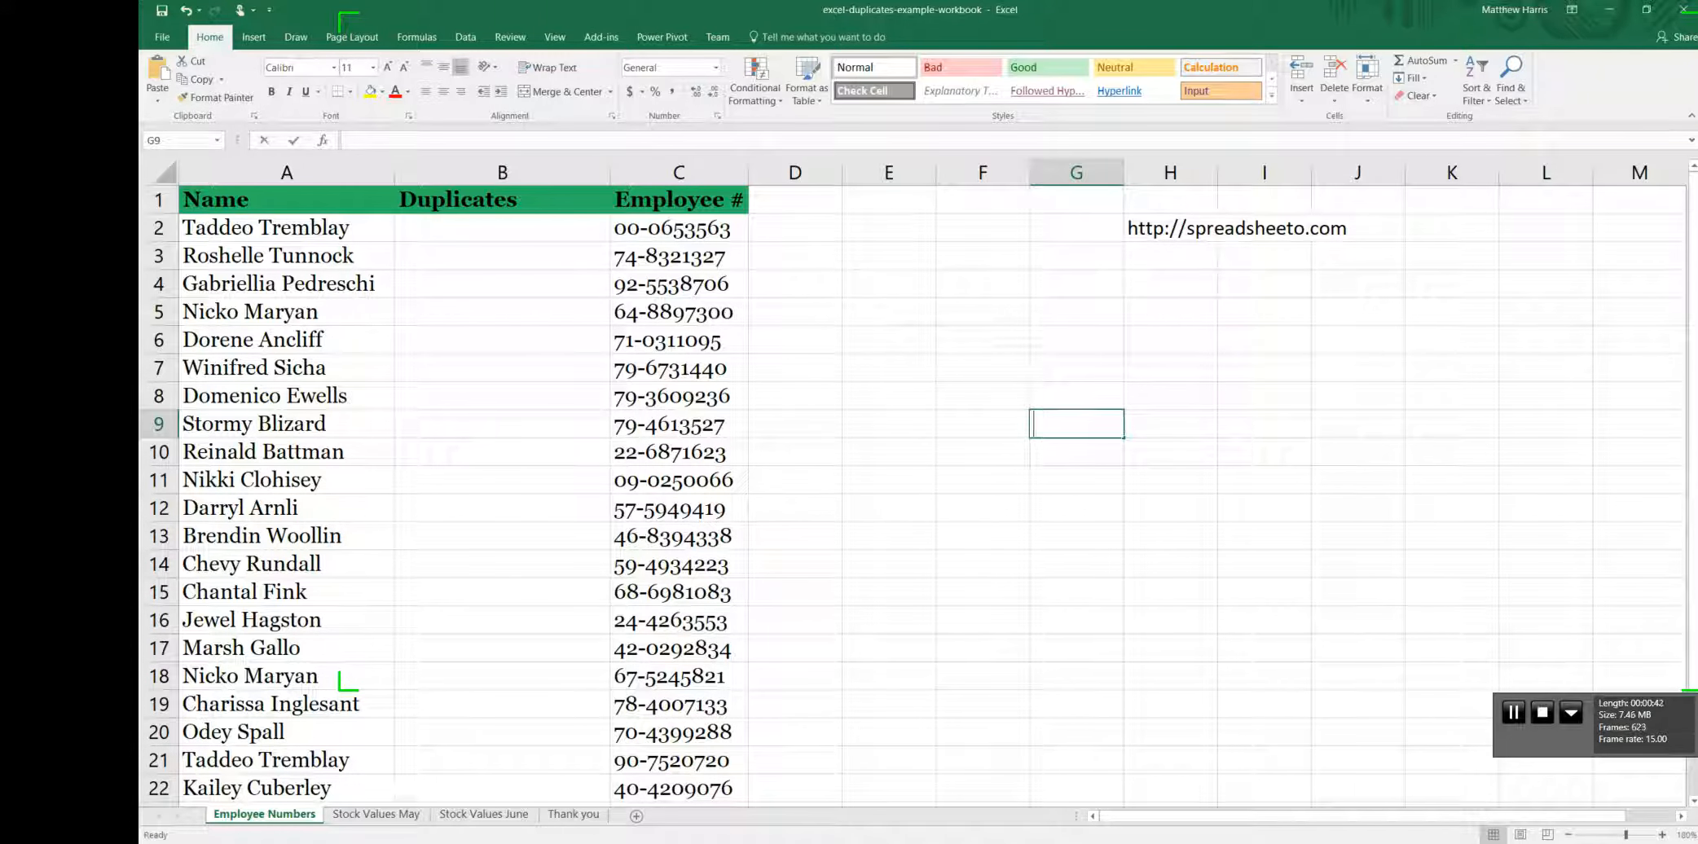
text(Countif)
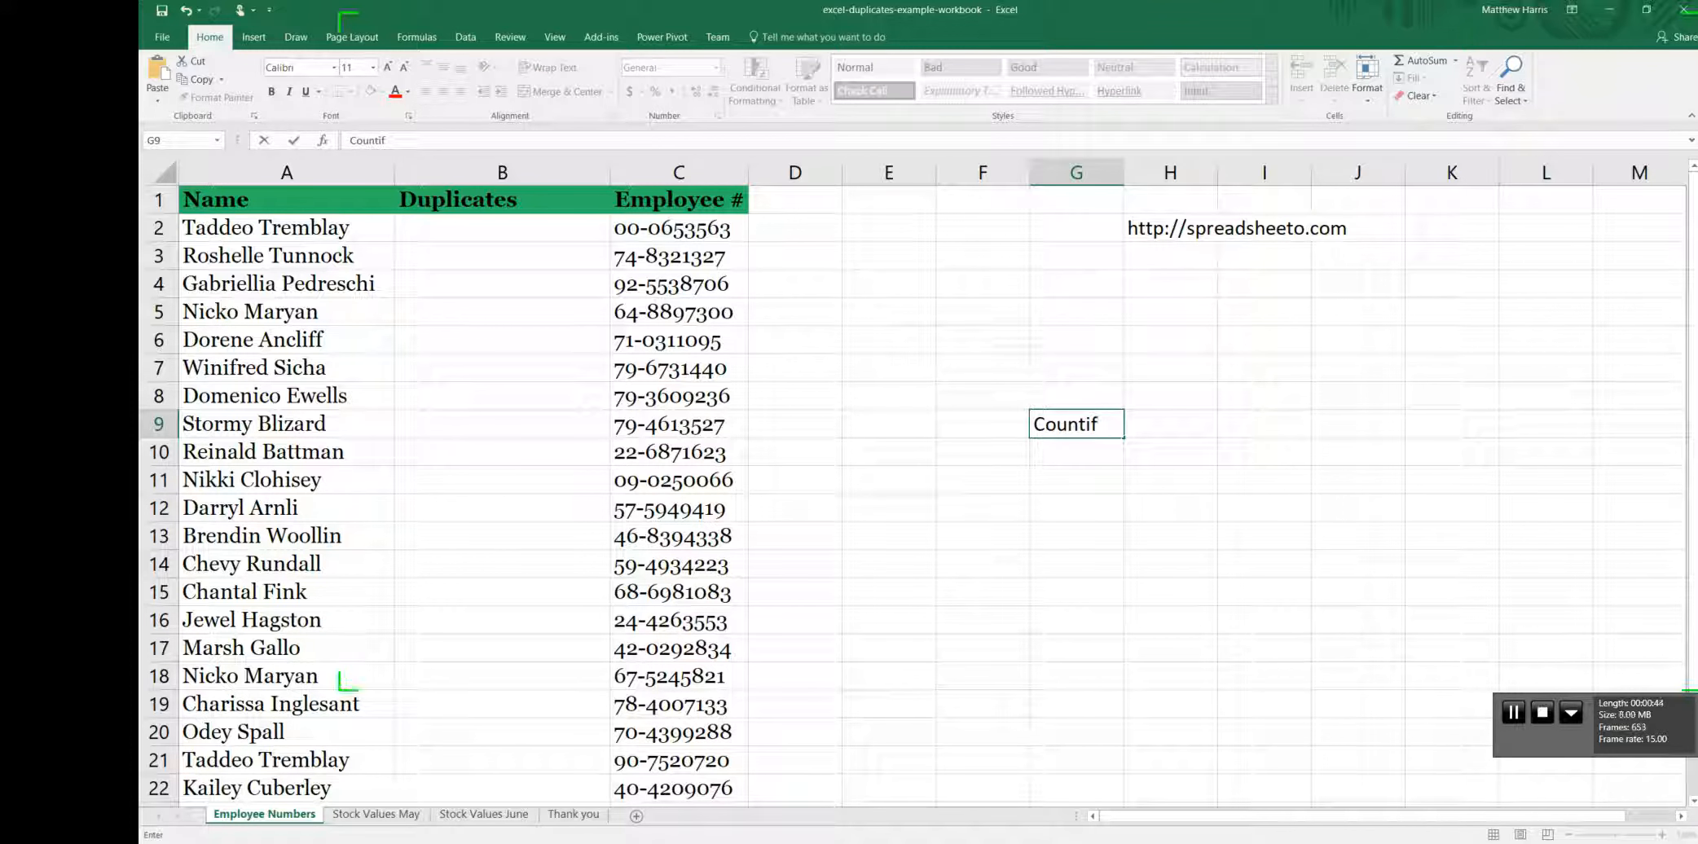
text((Table Range)
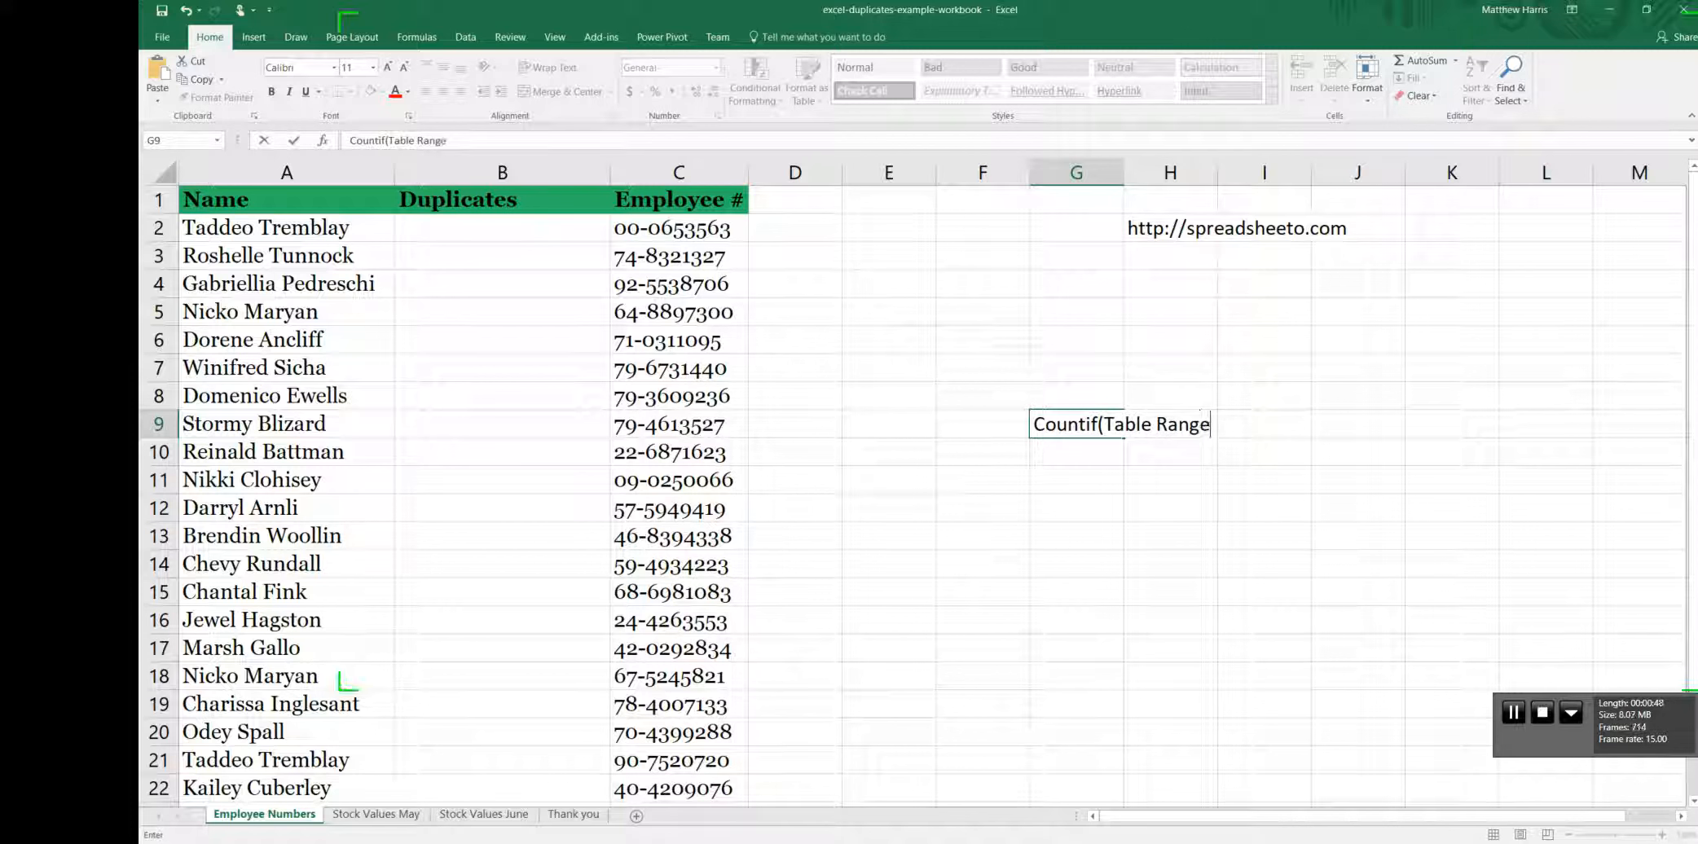
text(, Criteria))
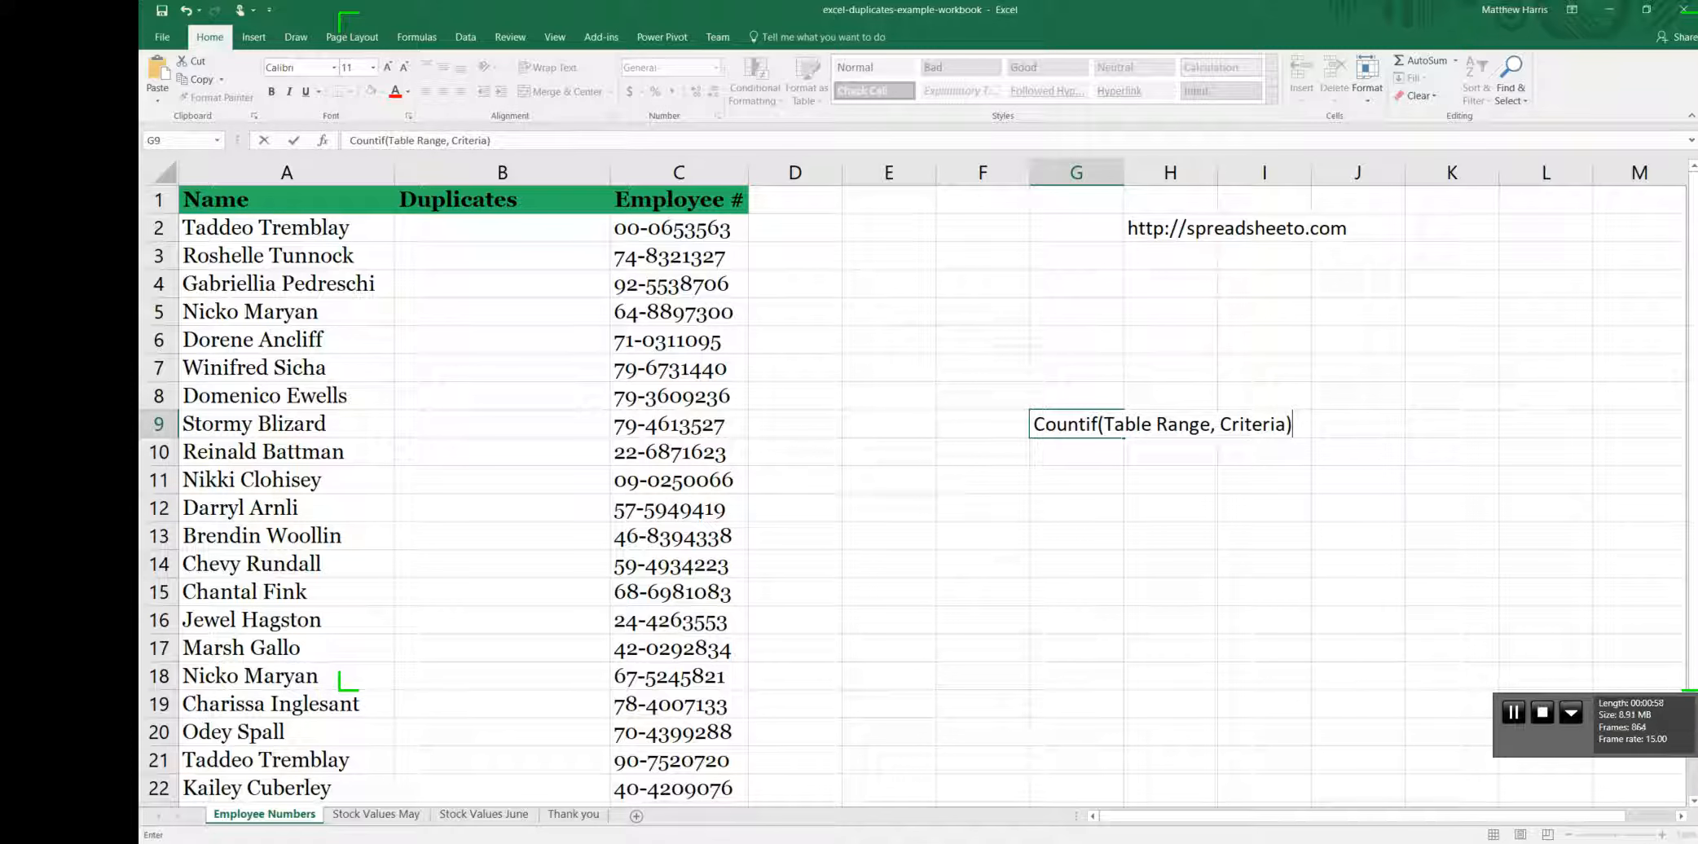
Enter the formula =Countif($A$2:$A$26, A2) in cell B2 to count occurrences of the first name.
click(502, 228)
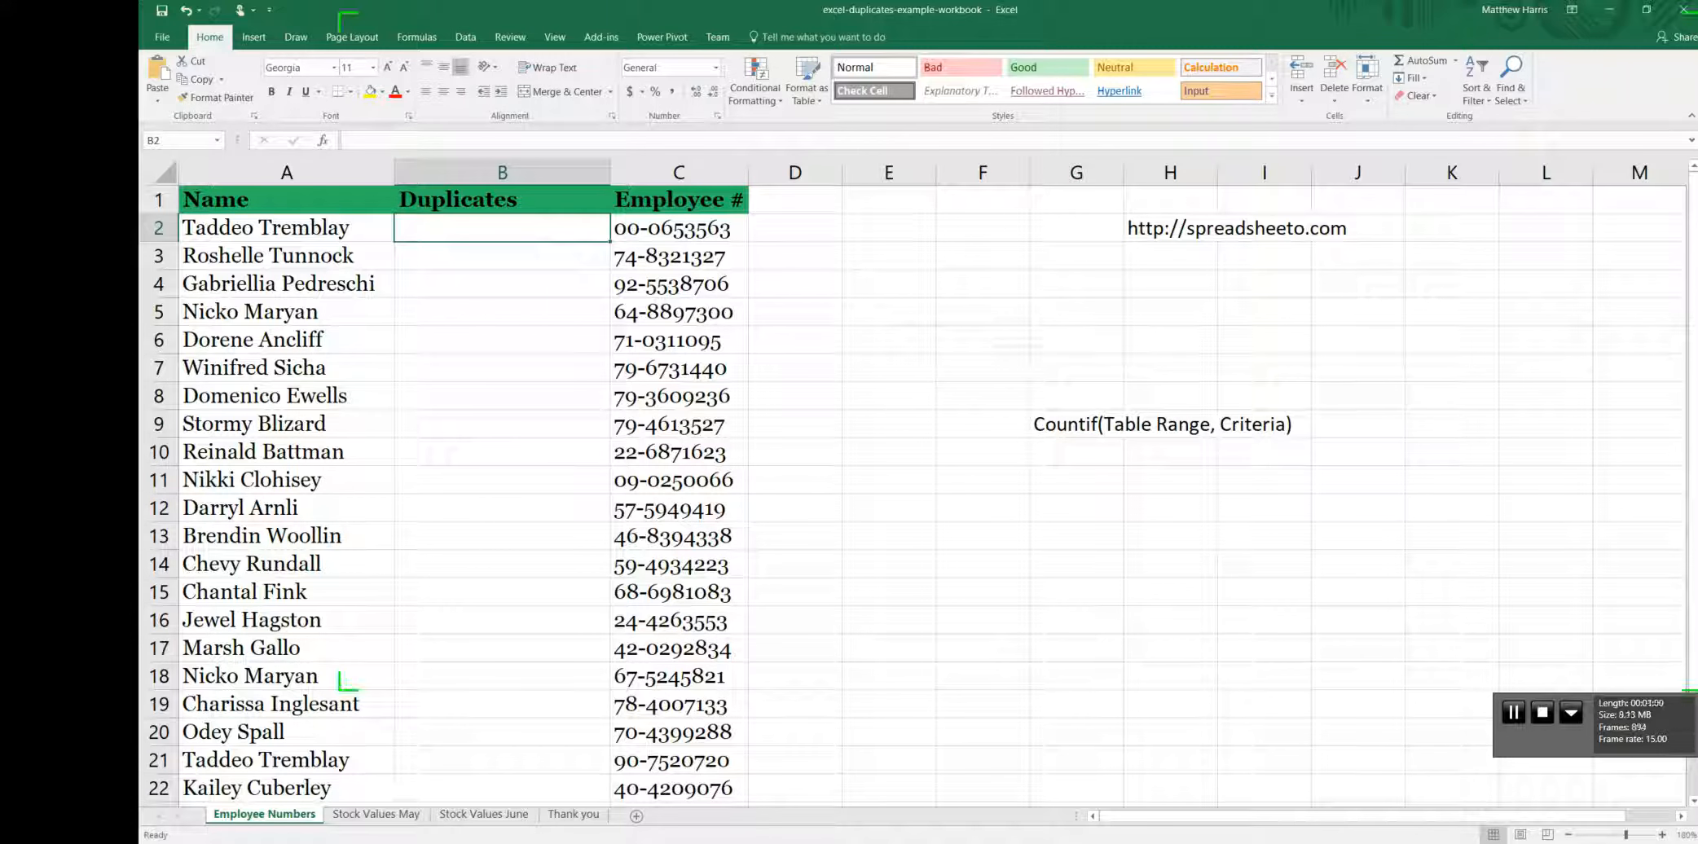
text(=Countif)
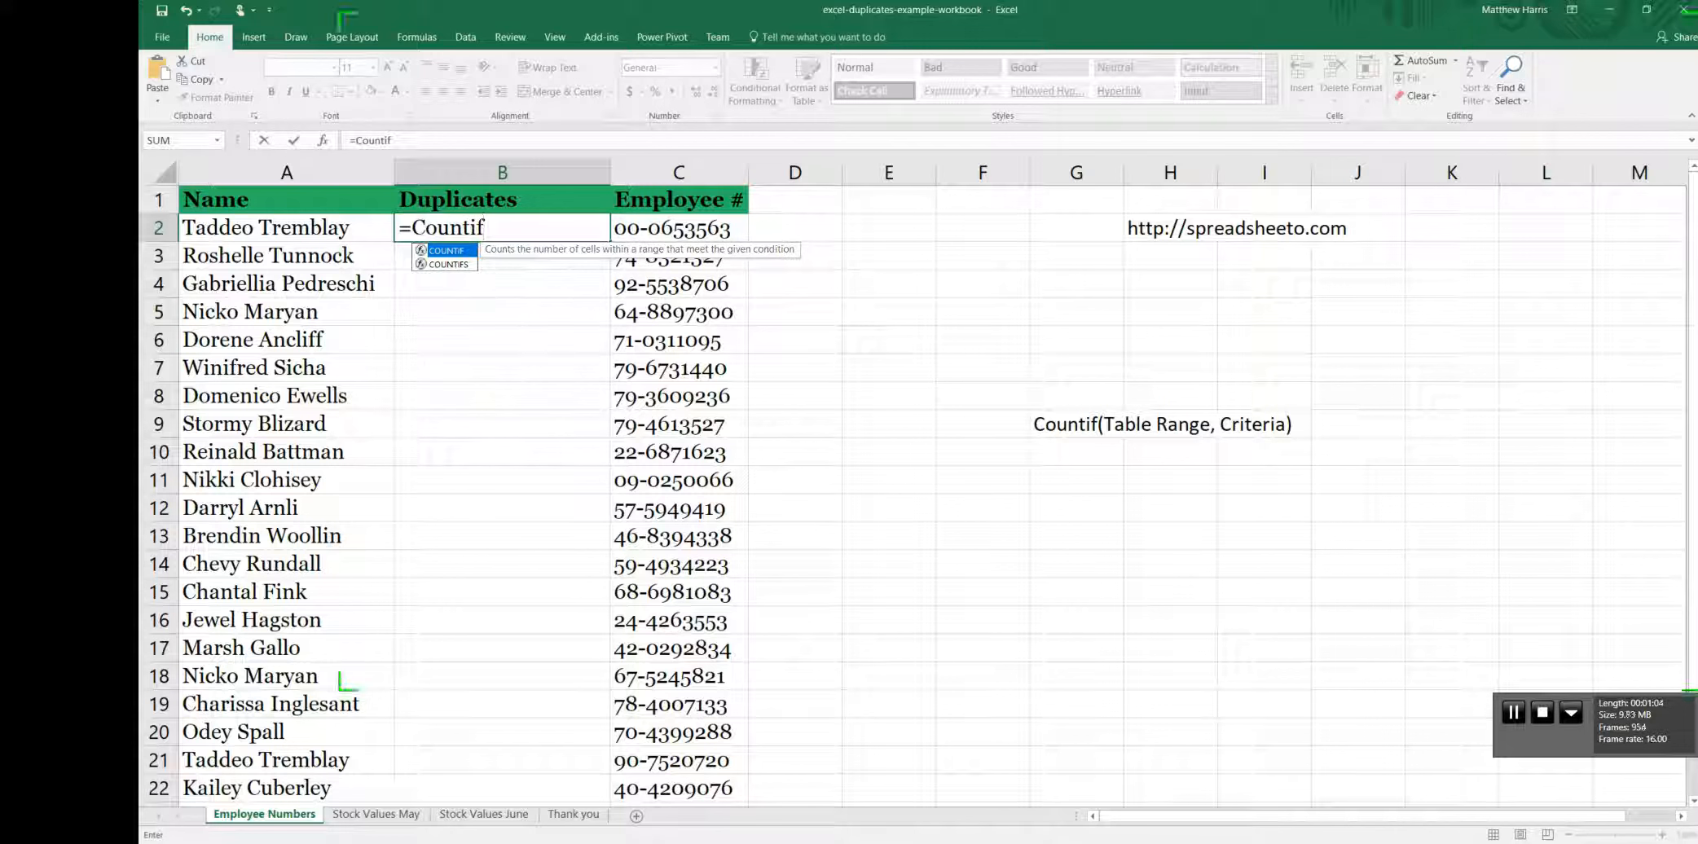
text(()
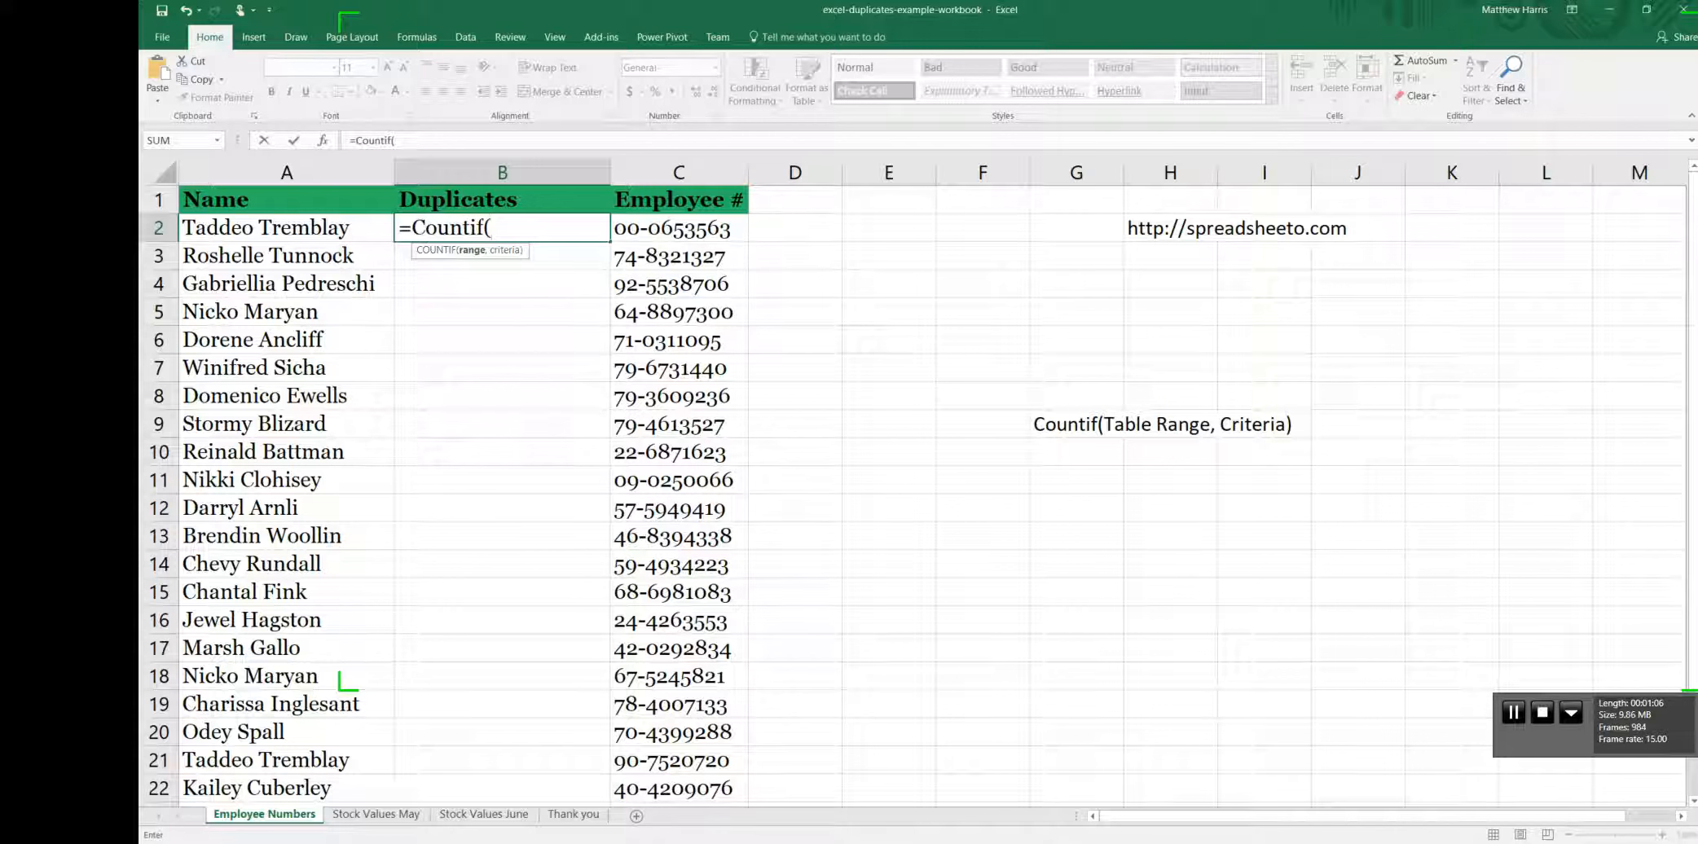
text($A$2)
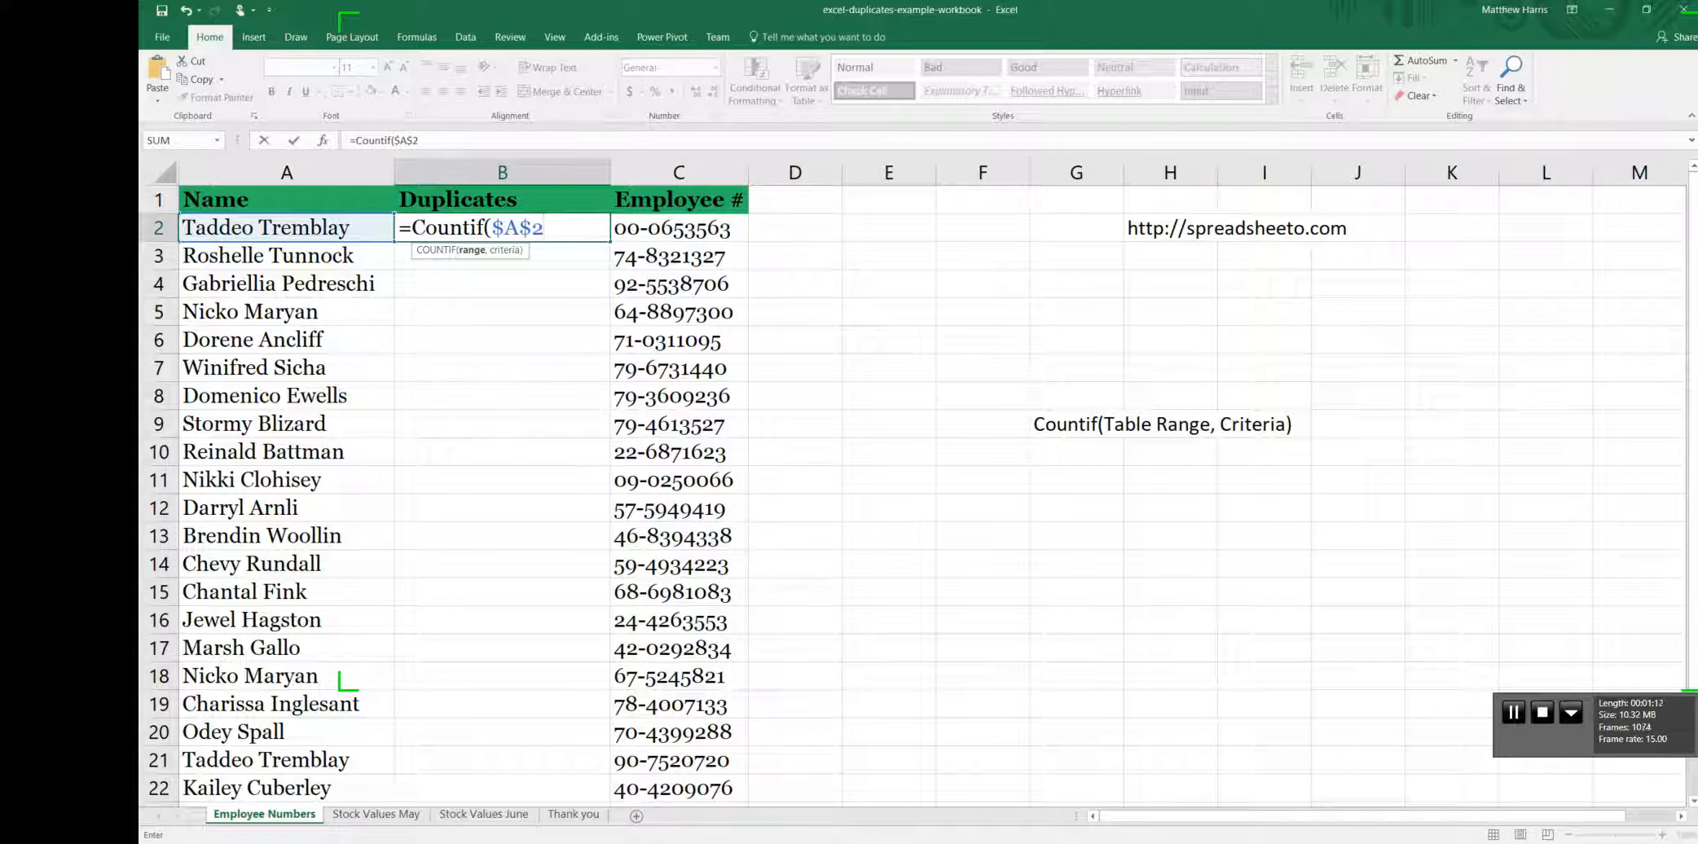
text(:)
text($A$26)
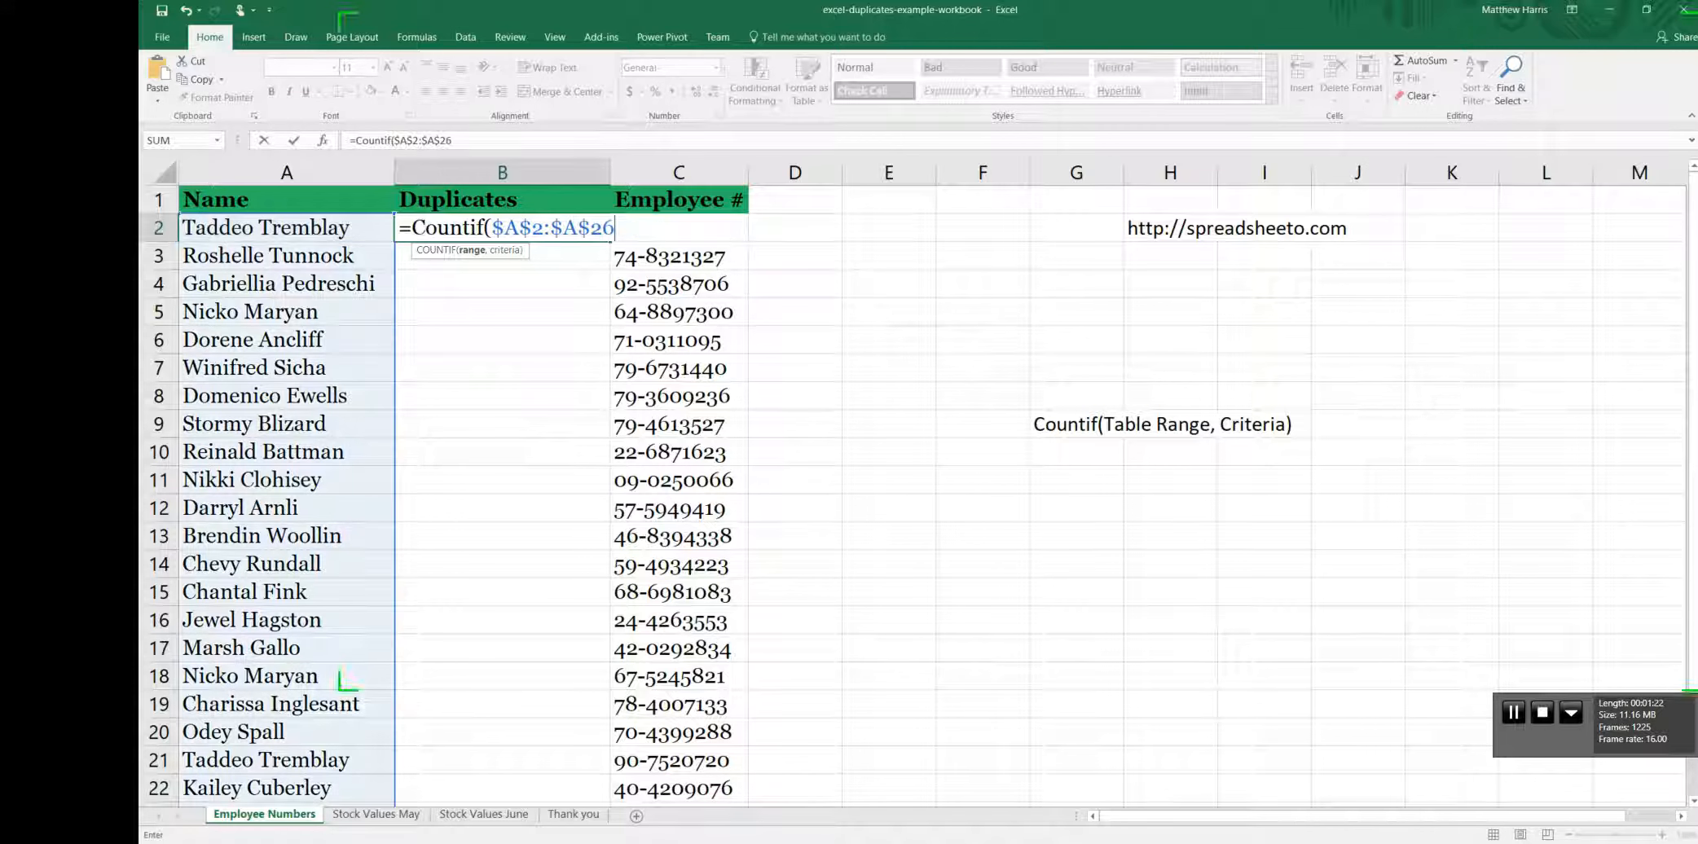
text(, A2)
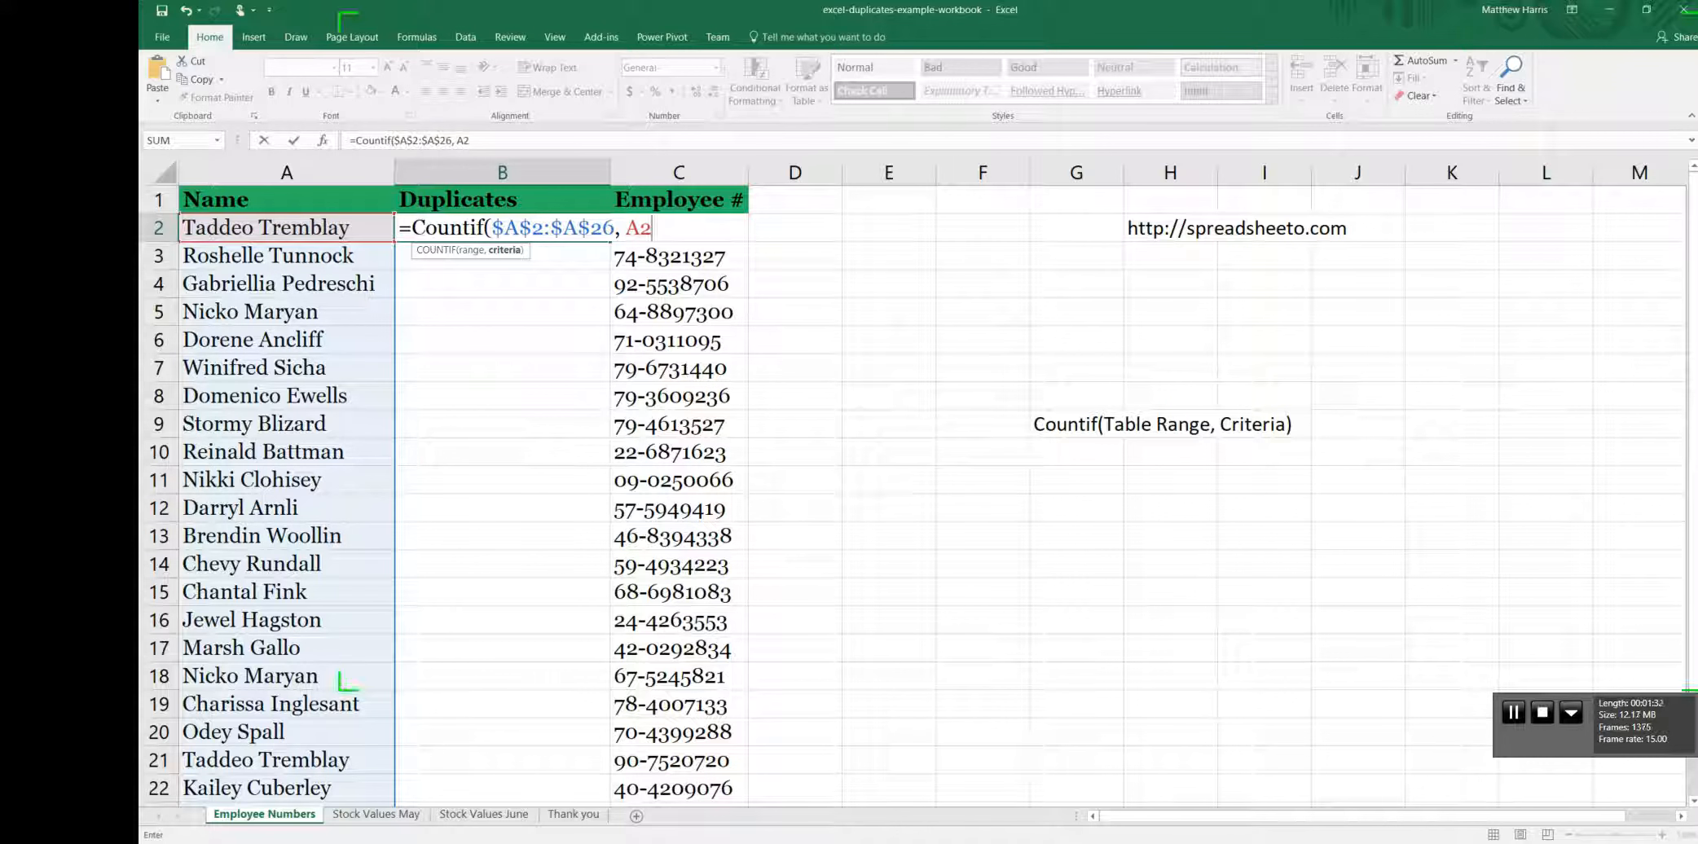
scroll(651, 248, down, 4)
scroll(651, 248, up, 4)
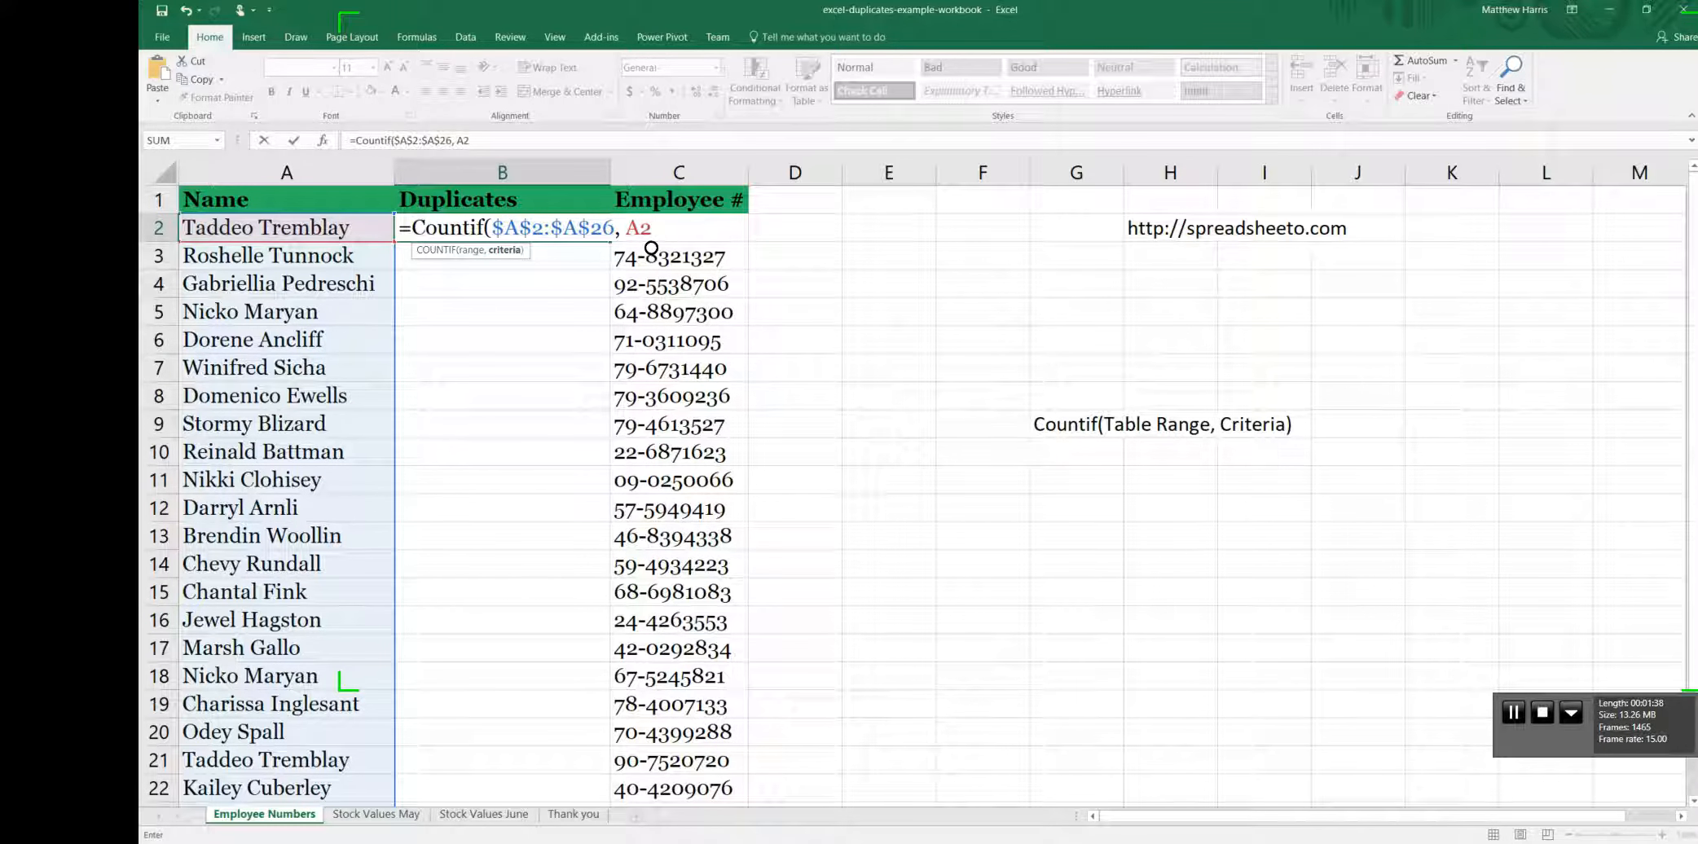
text())
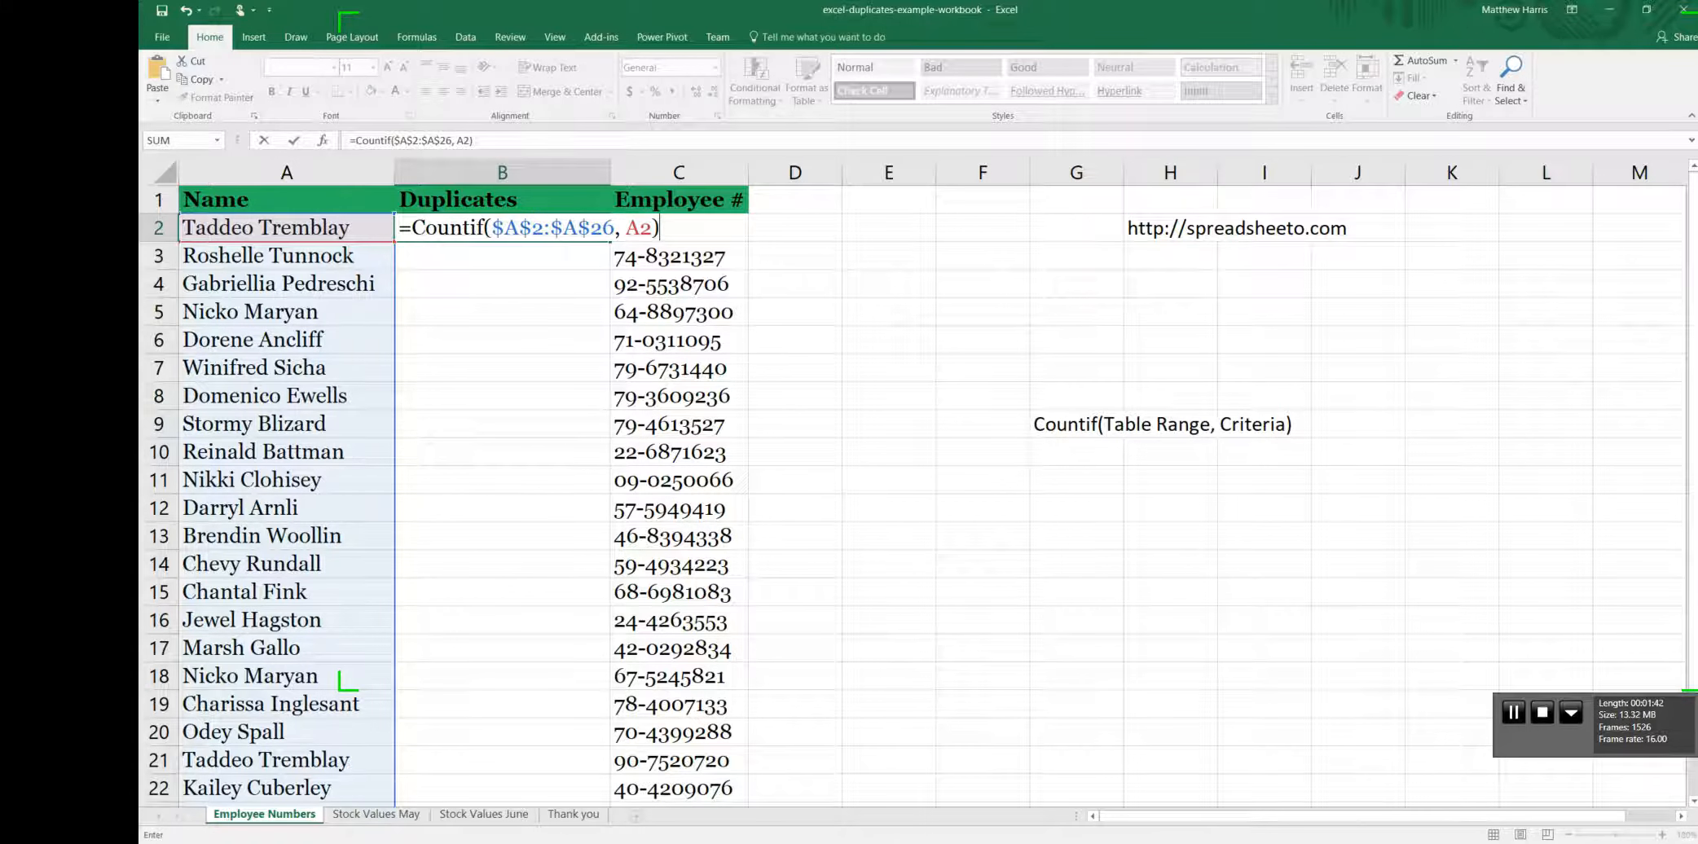
key(Return)
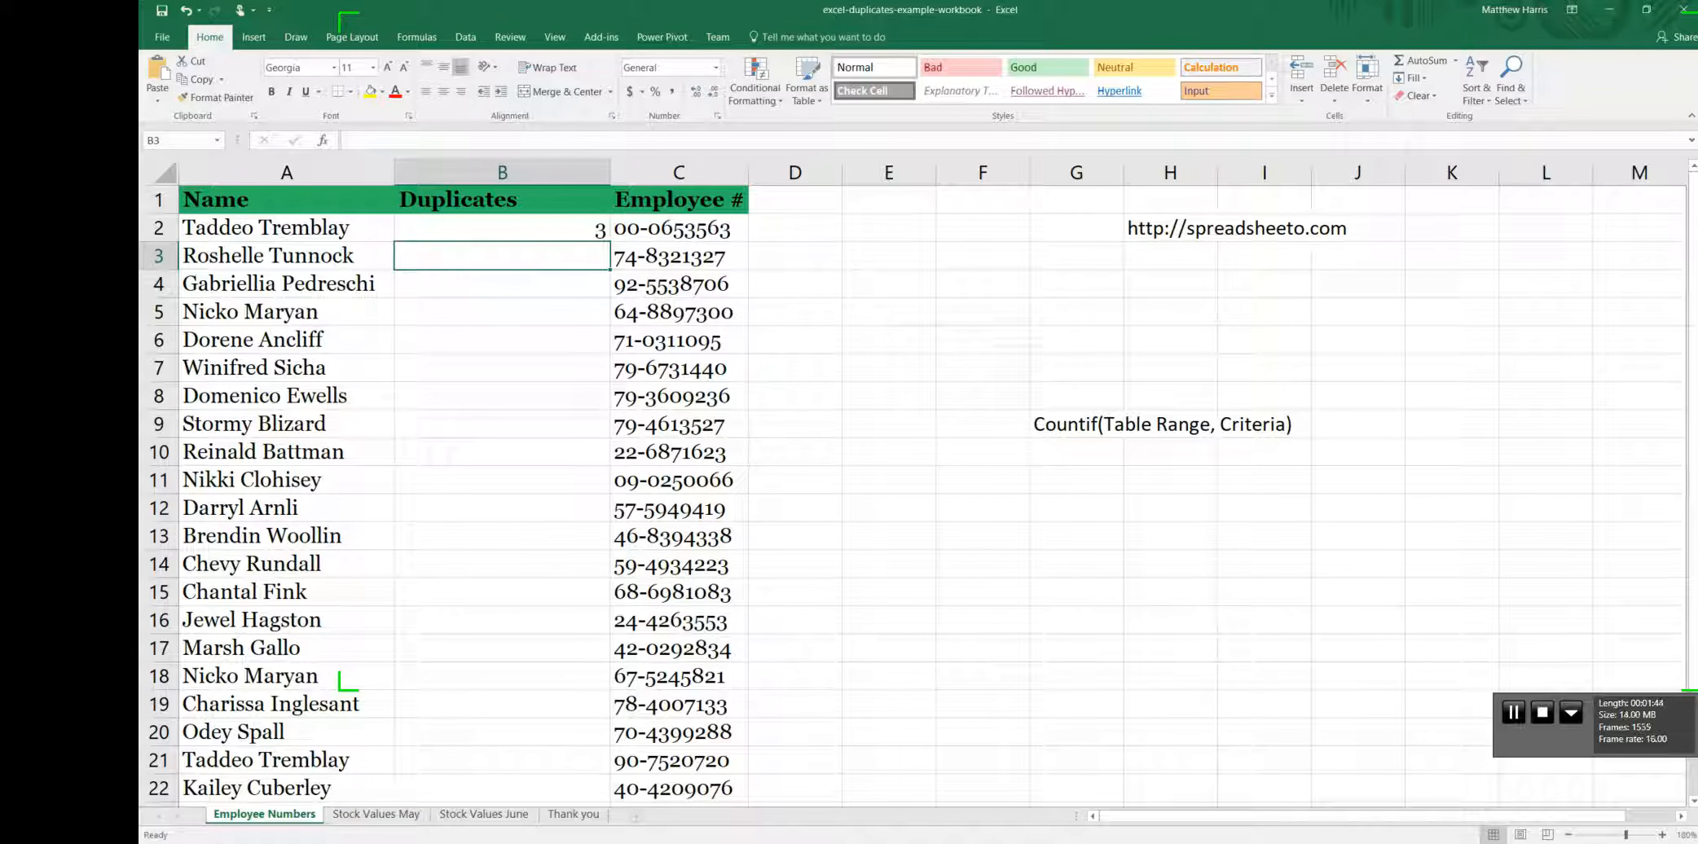
Check the count in B2 against the matching name entries in A2, A21 and A26.
key(Up)
key(Left)
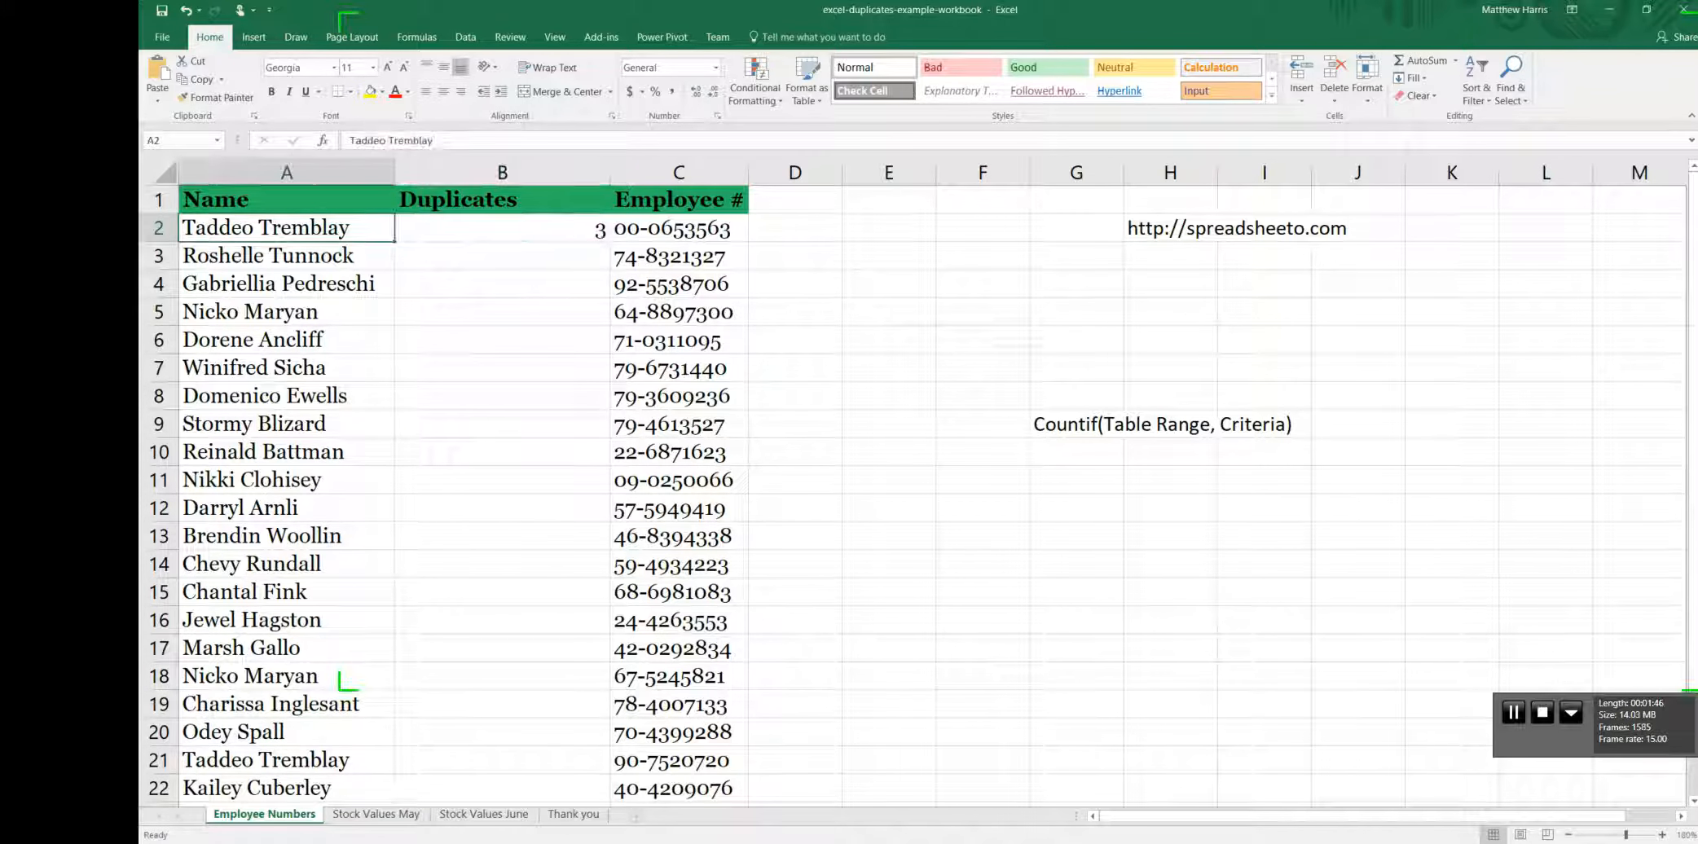
scroll(918, 489, down, 3)
click(287, 508)
click(286, 648)
scroll(286, 649, up, 3)
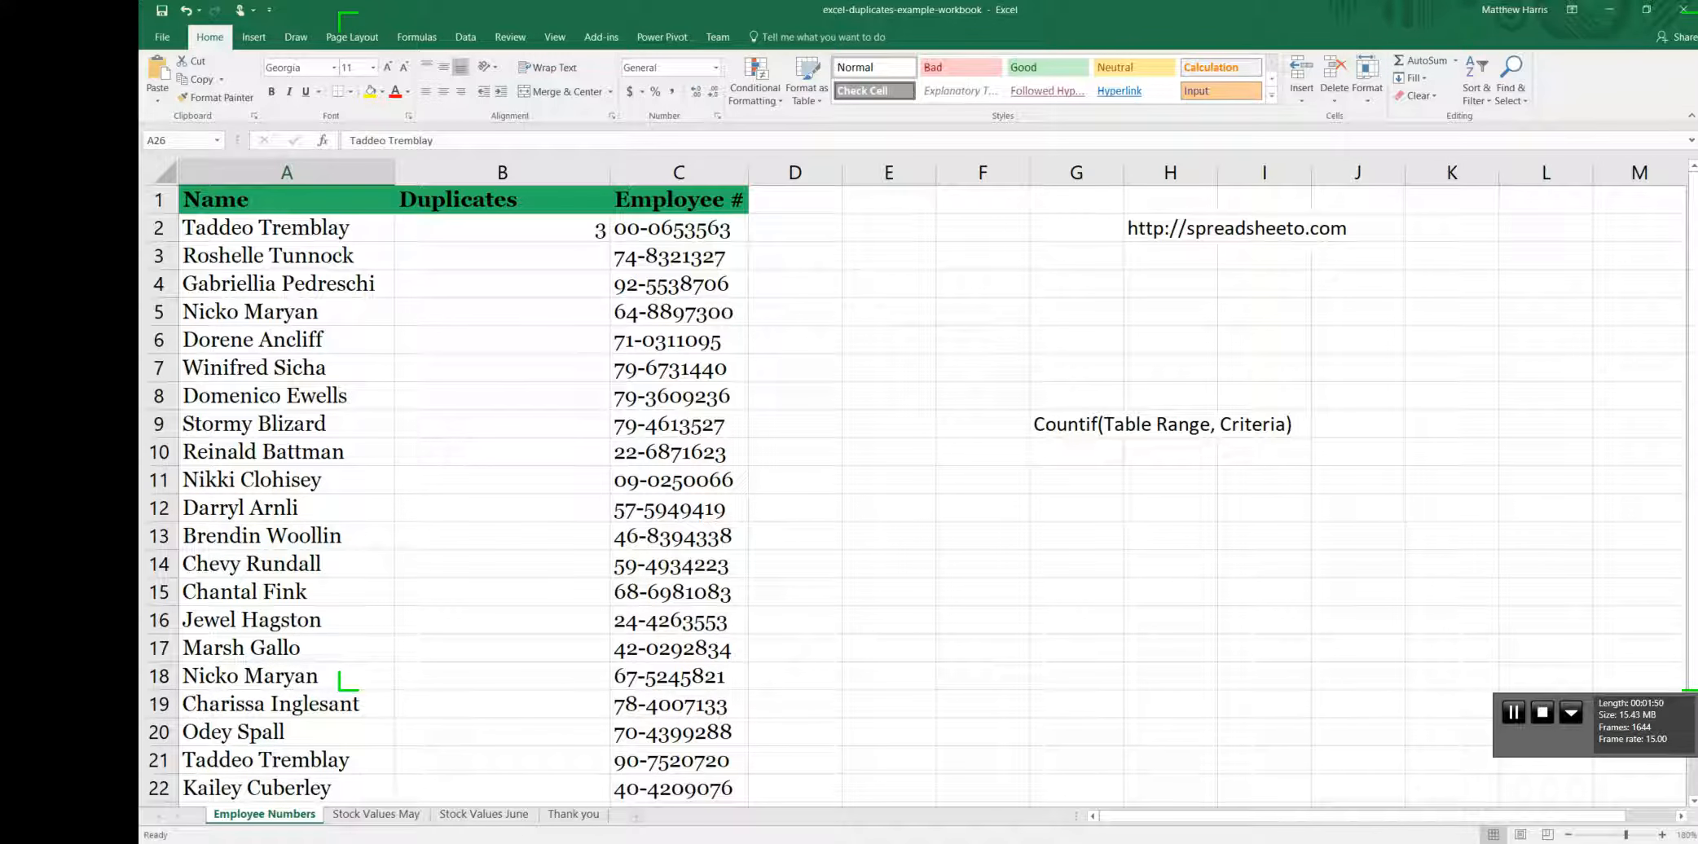
Fill the COUNTIF formula from B2 down to B26.
click(502, 229)
drag(610, 242, 609, 774)
scroll(918, 499, up, 2)
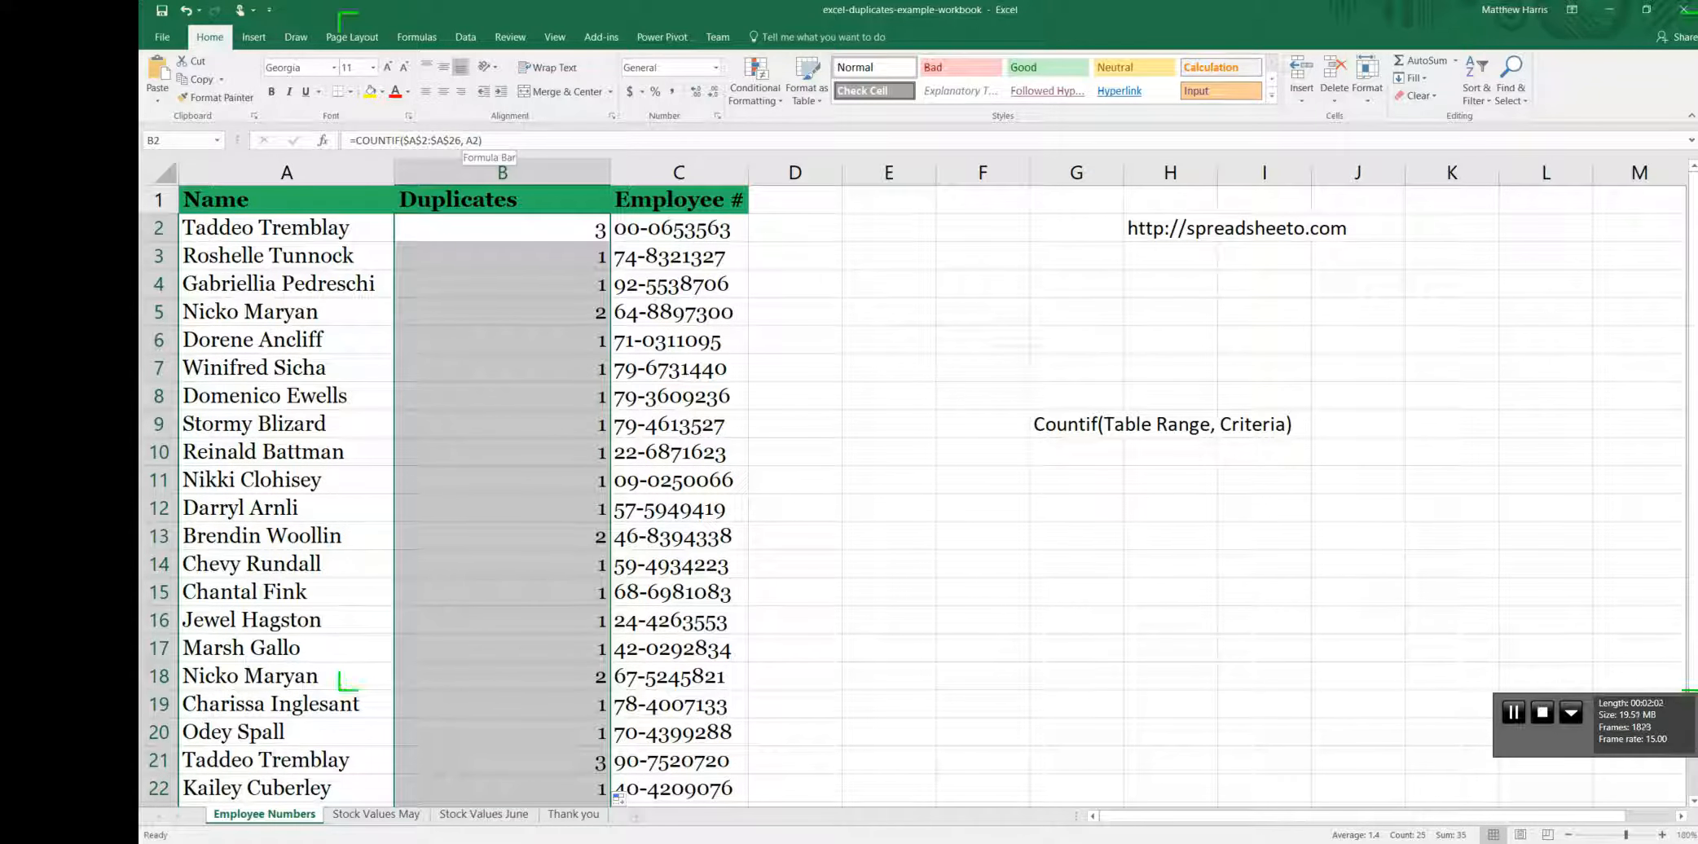
Examine the criteria reference of the COUNTIF formulas down the Duplicates column, from B2 to B26.
double_click(472, 140)
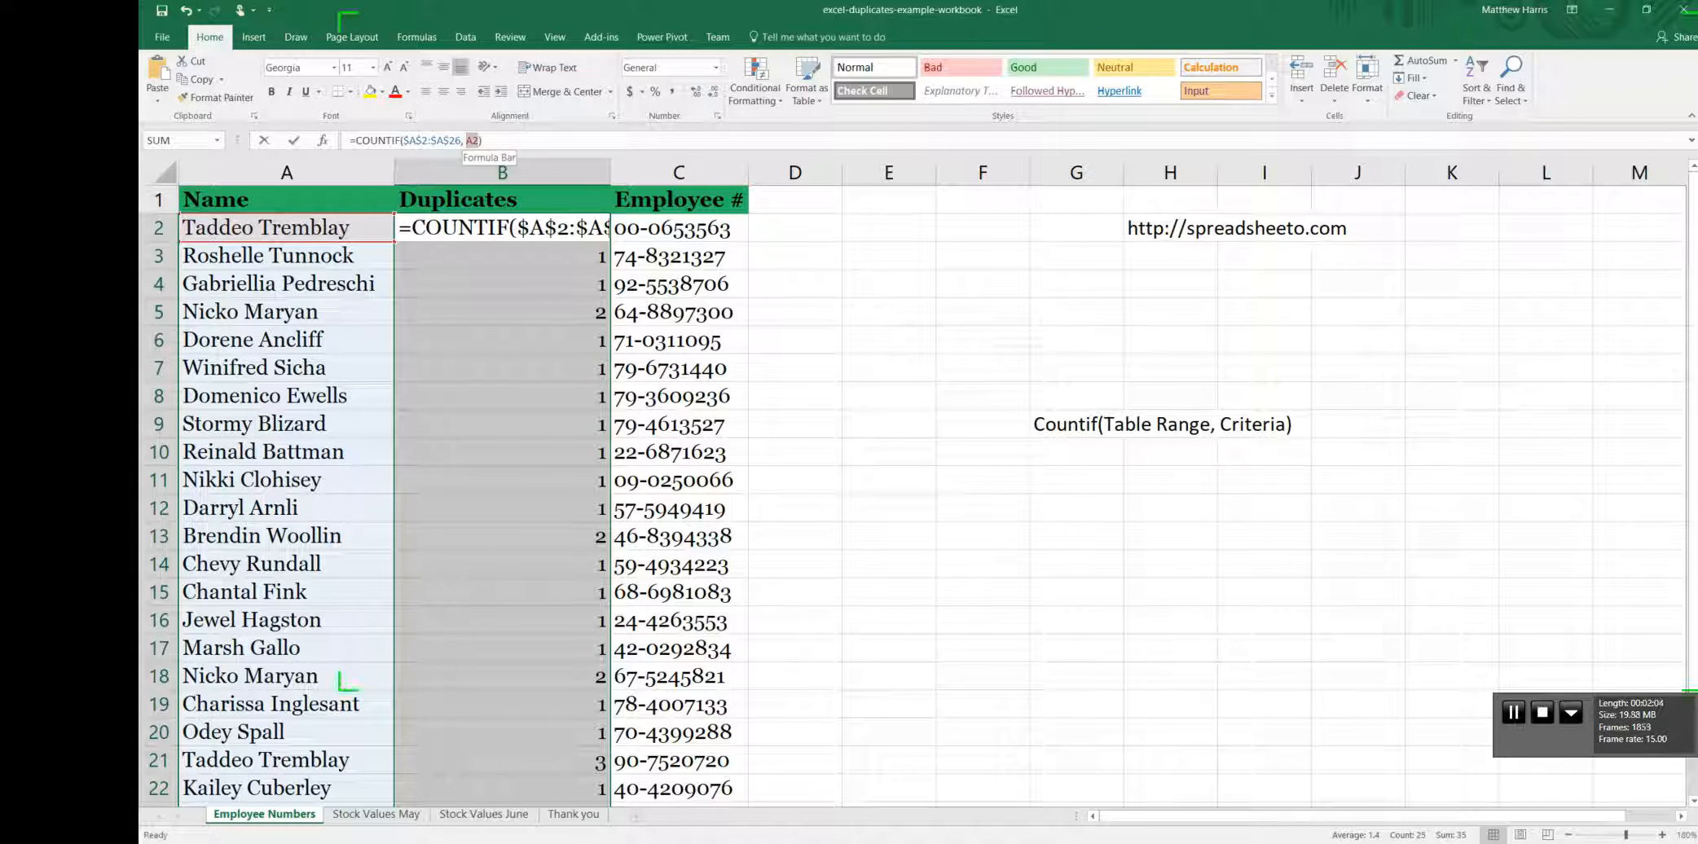
key(Return)
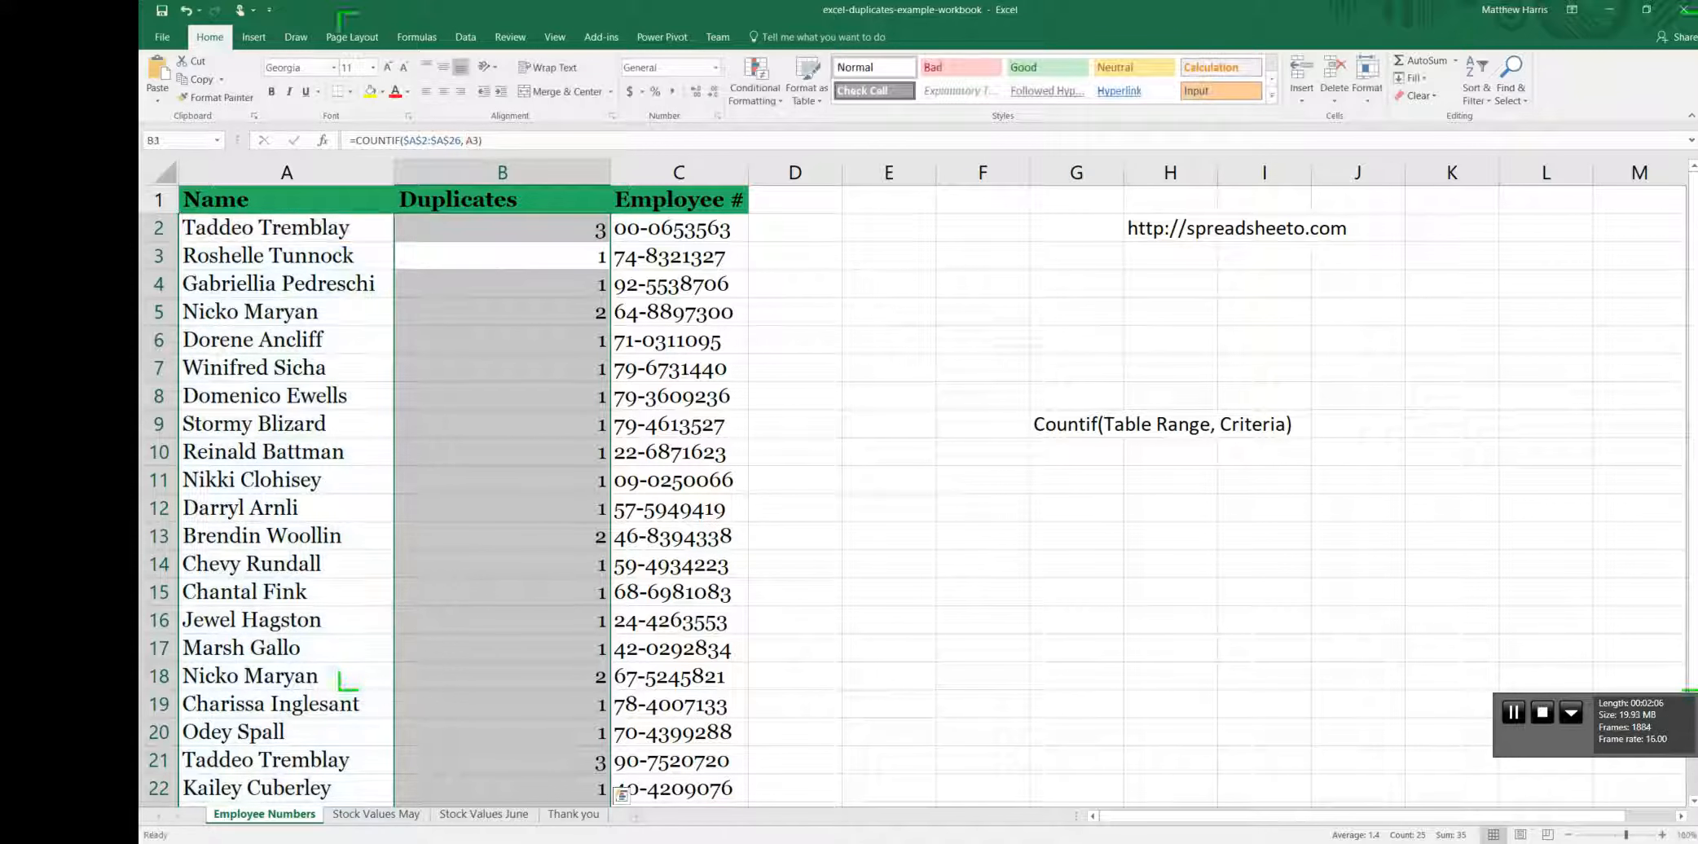
click(502, 341)
click(502, 509)
click(502, 704)
click(502, 452)
key(Down)
key(Down)
key(Down)
key(Down)
key(Down)
key(Down)
key(Down)
key(Down)
key(Down)
key(Down)
key(Down)
key(Down)
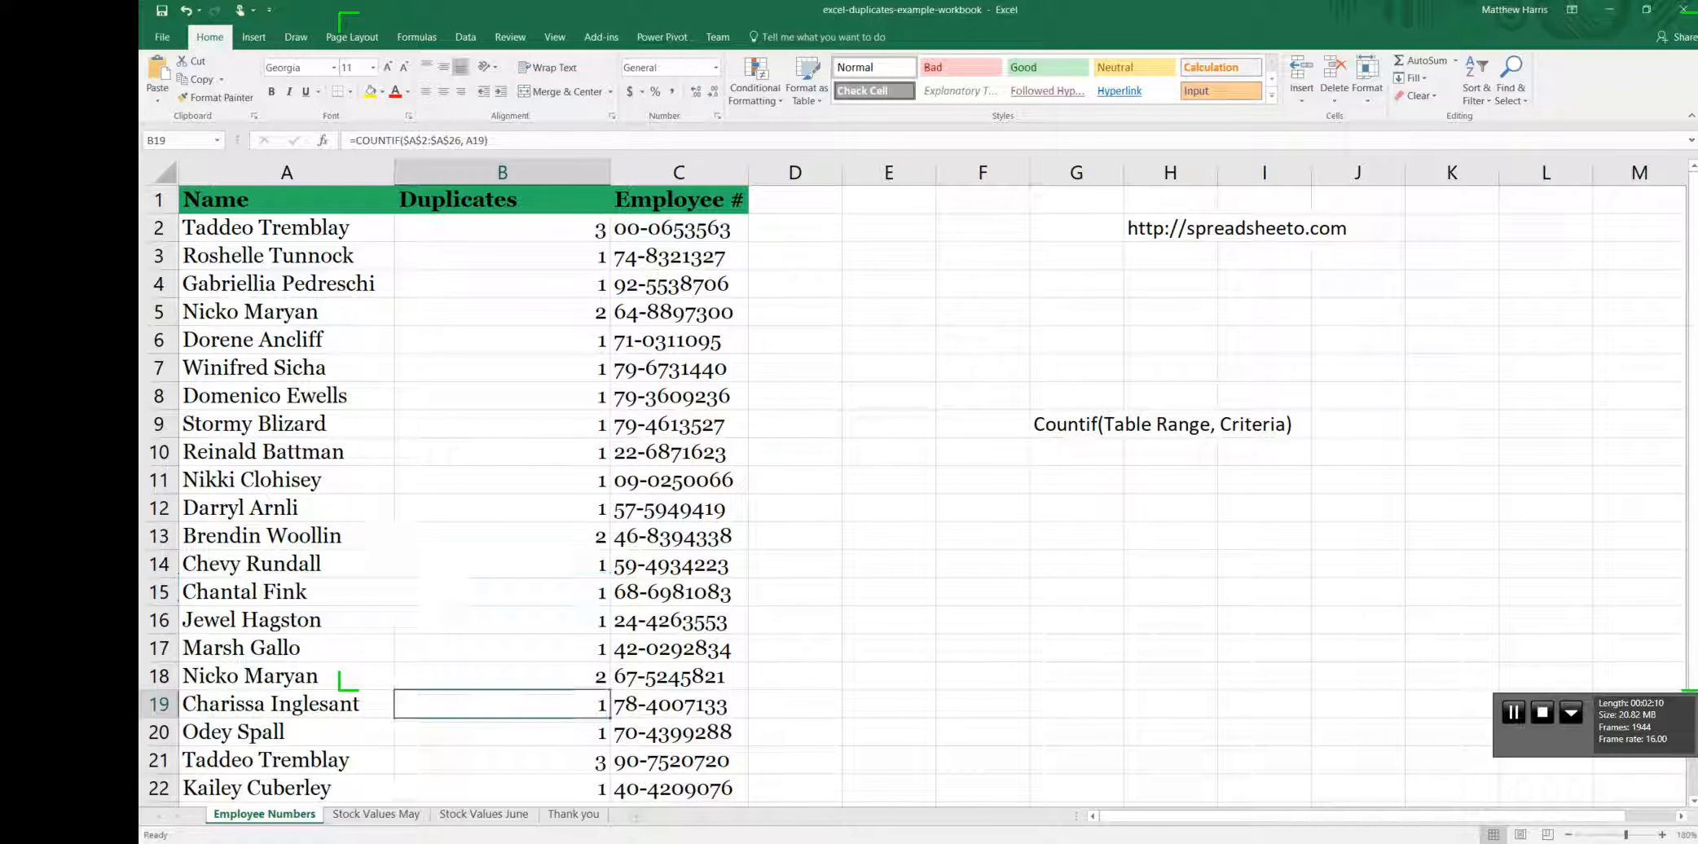
scroll(912, 494, down, 5)
click(502, 480)
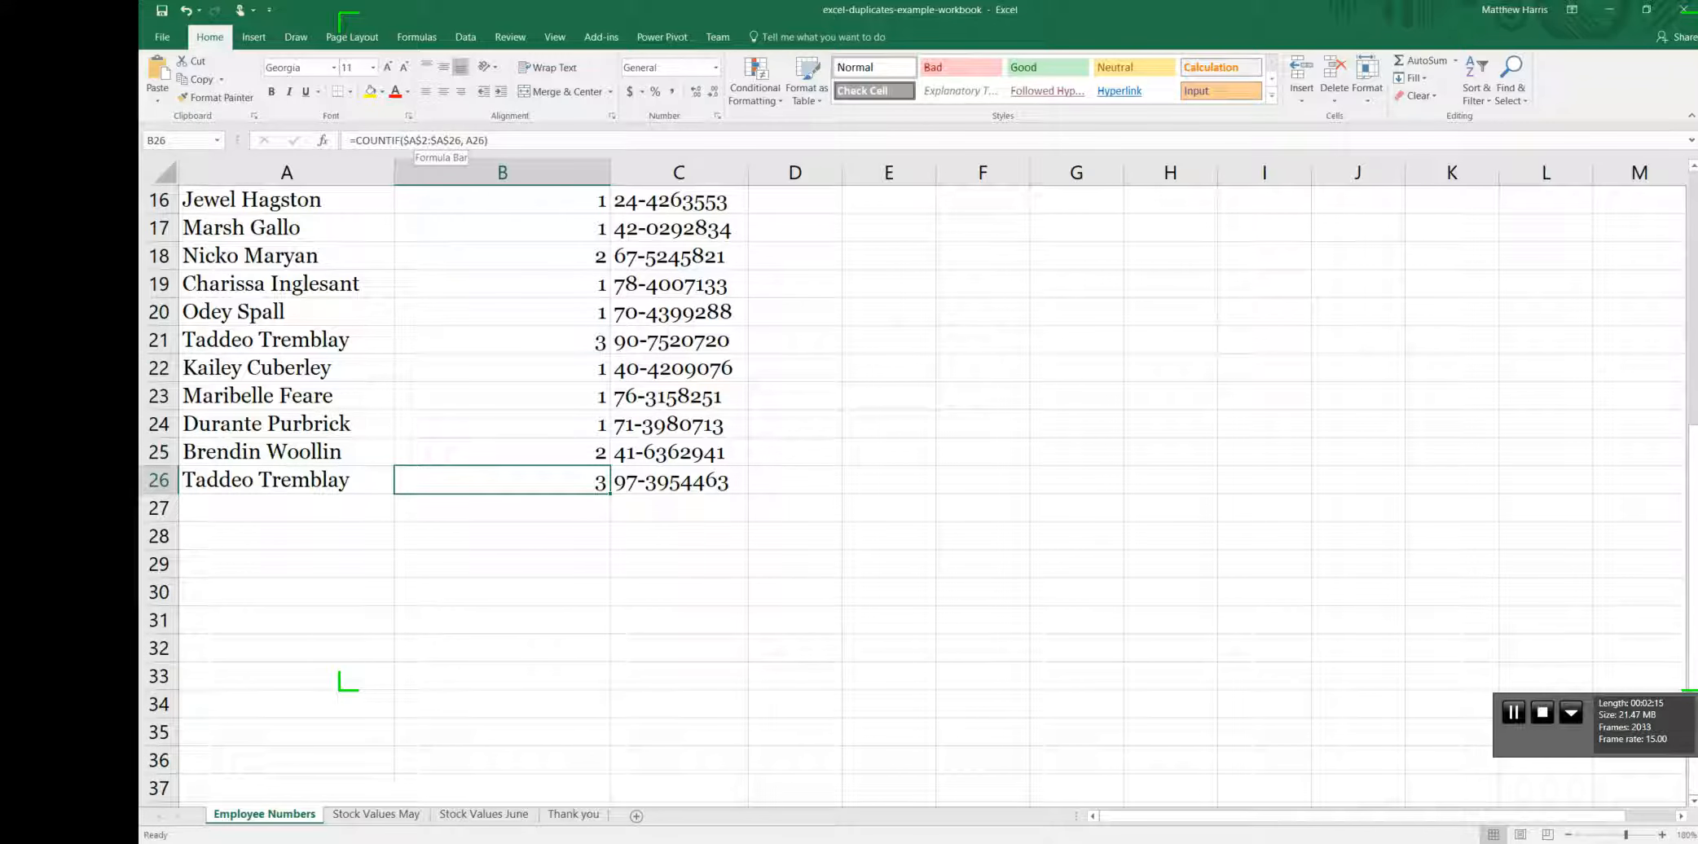
scroll(485, 495, up, 5)
click(501, 229)
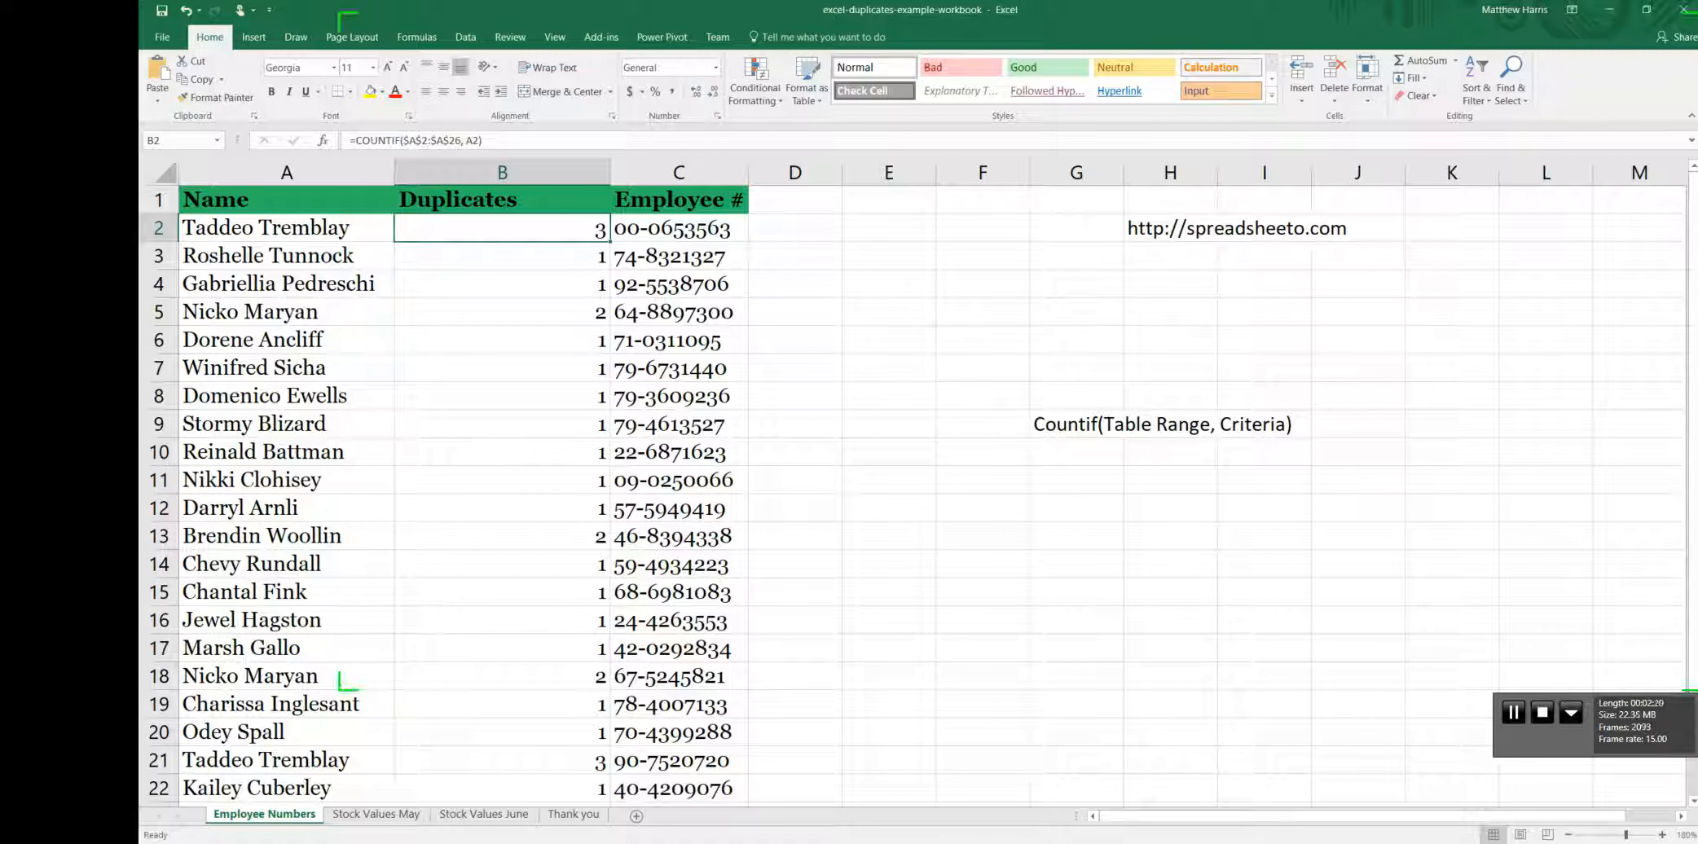
Add filters to columns A to C and filter the Duplicates column to show only the value 3.
drag(287, 172, 681, 172)
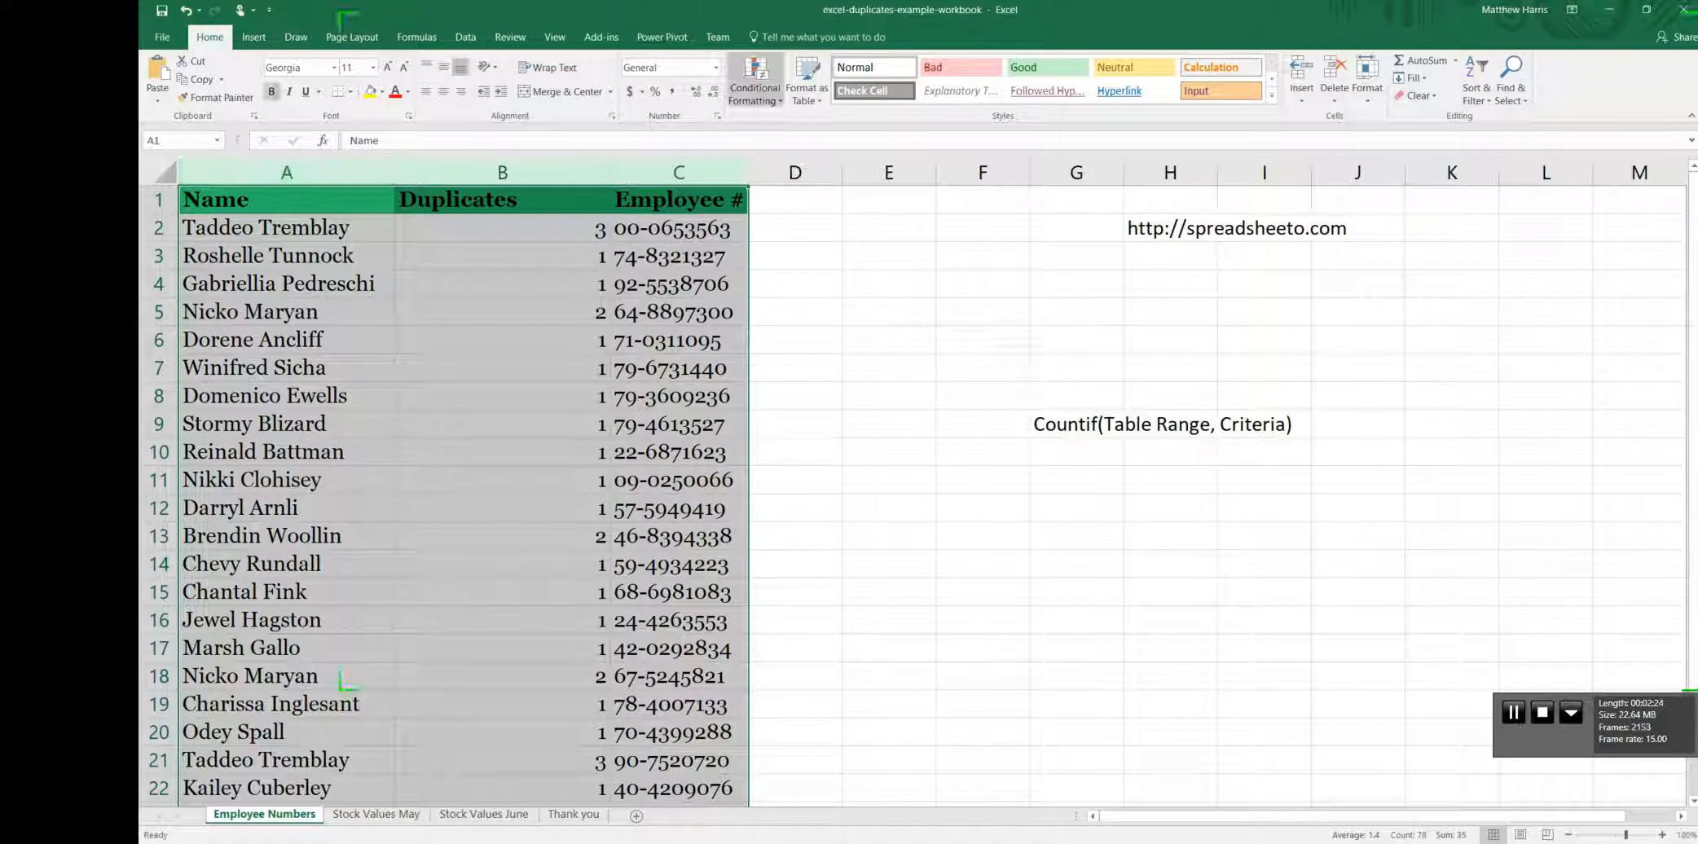
click(465, 37)
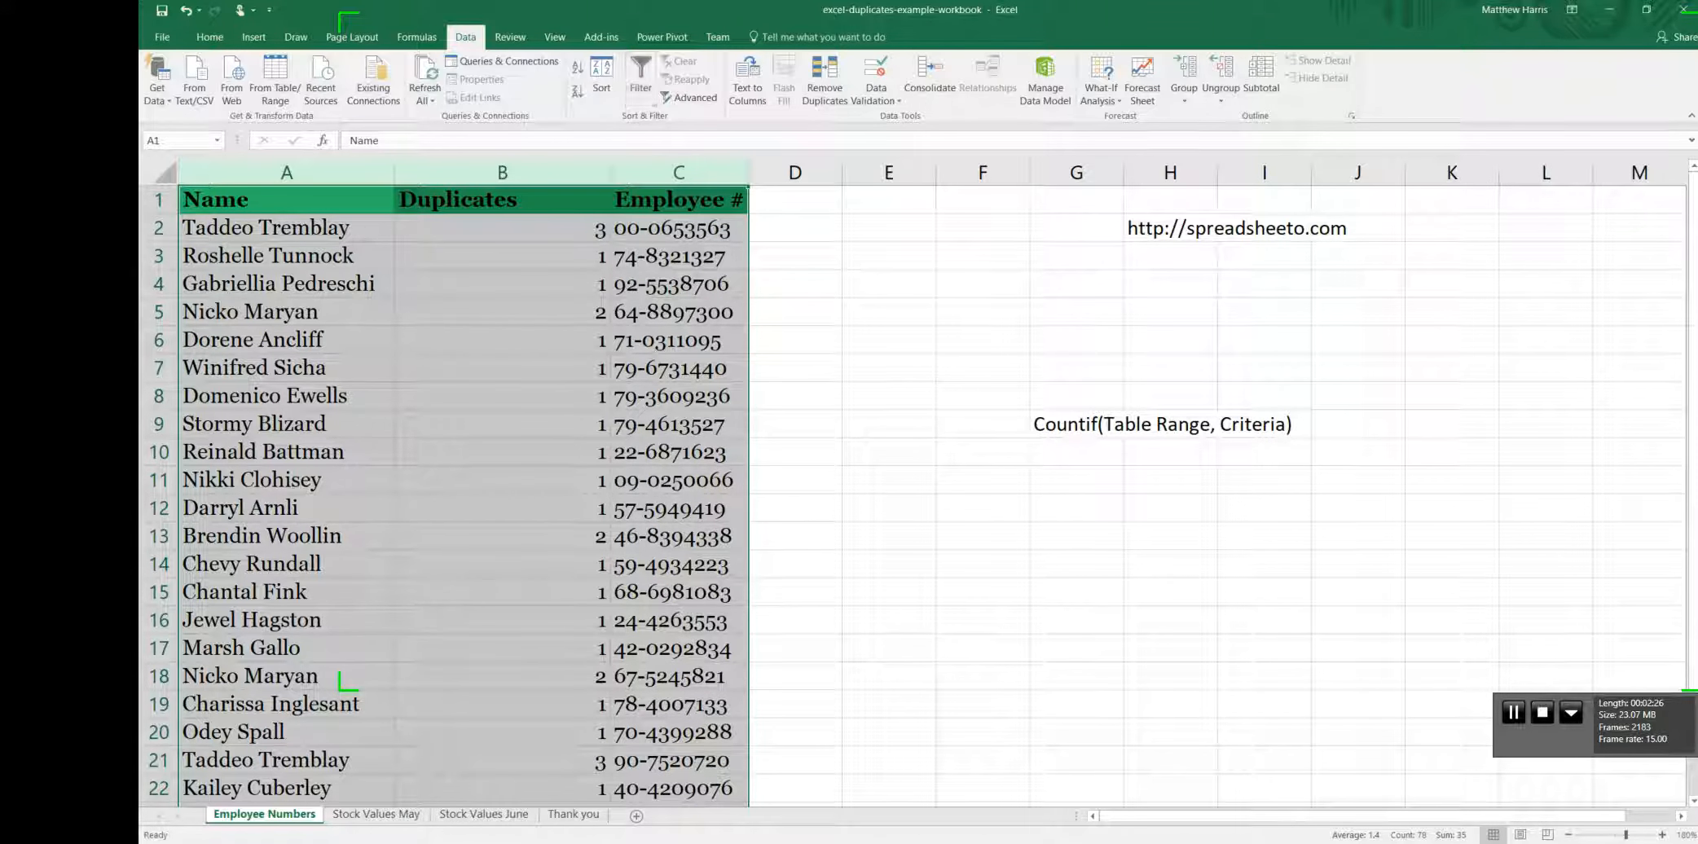
click(641, 78)
click(602, 205)
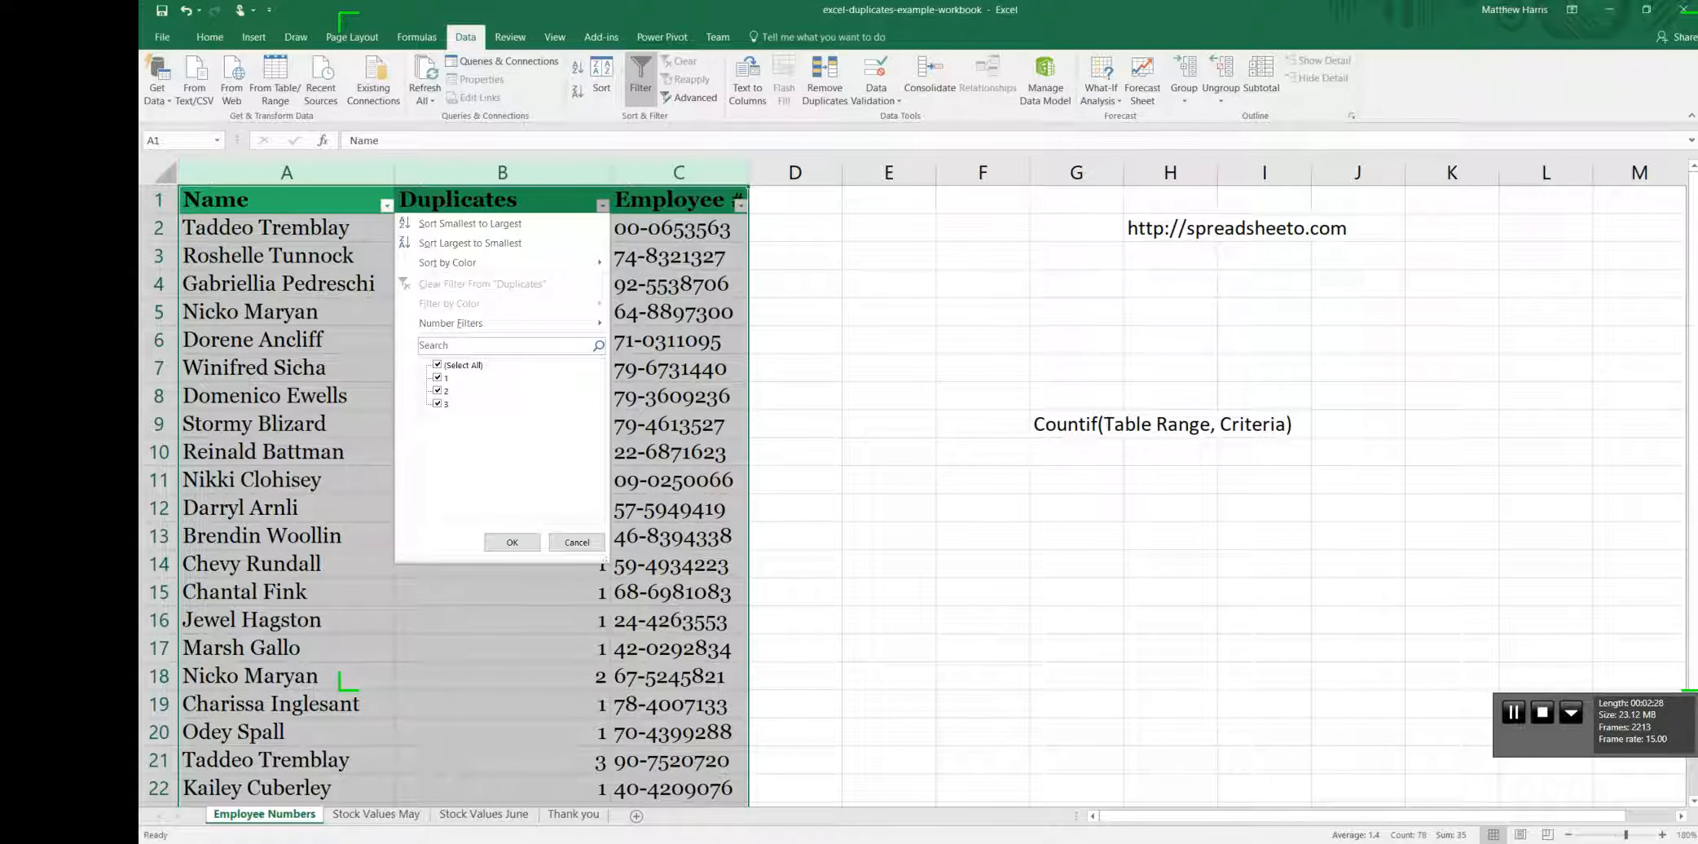
click(437, 365)
click(438, 403)
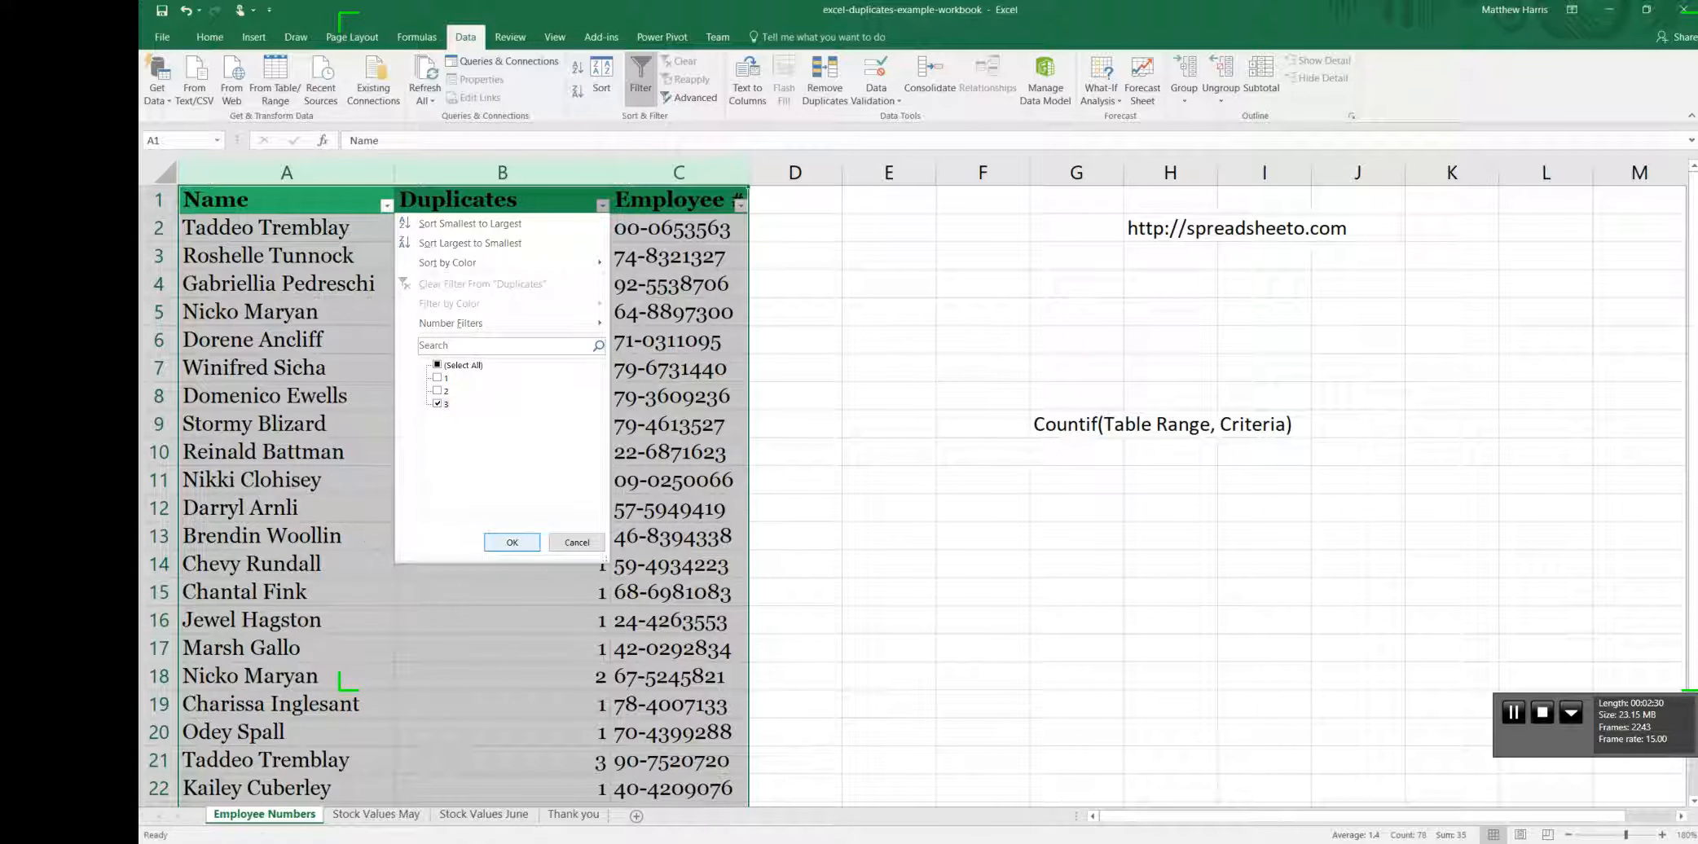
click(511, 542)
click(795, 228)
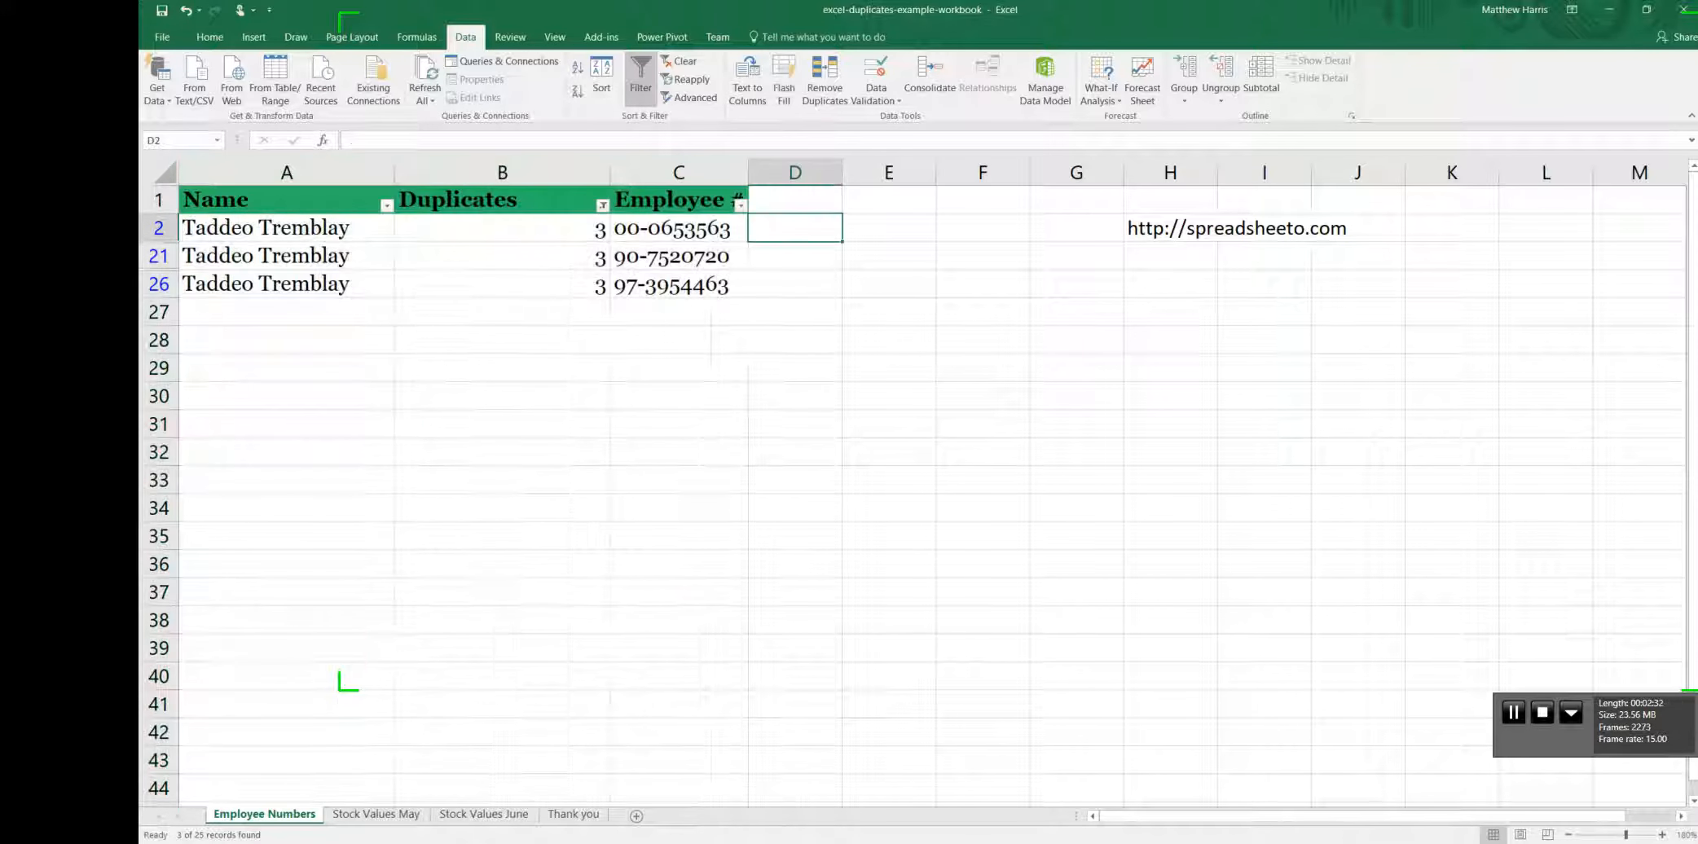
Enter "Duplicate 3" in D2 and fill it down the filtered rows to D26.
text(Duplicate 2)
key(BackSpace)
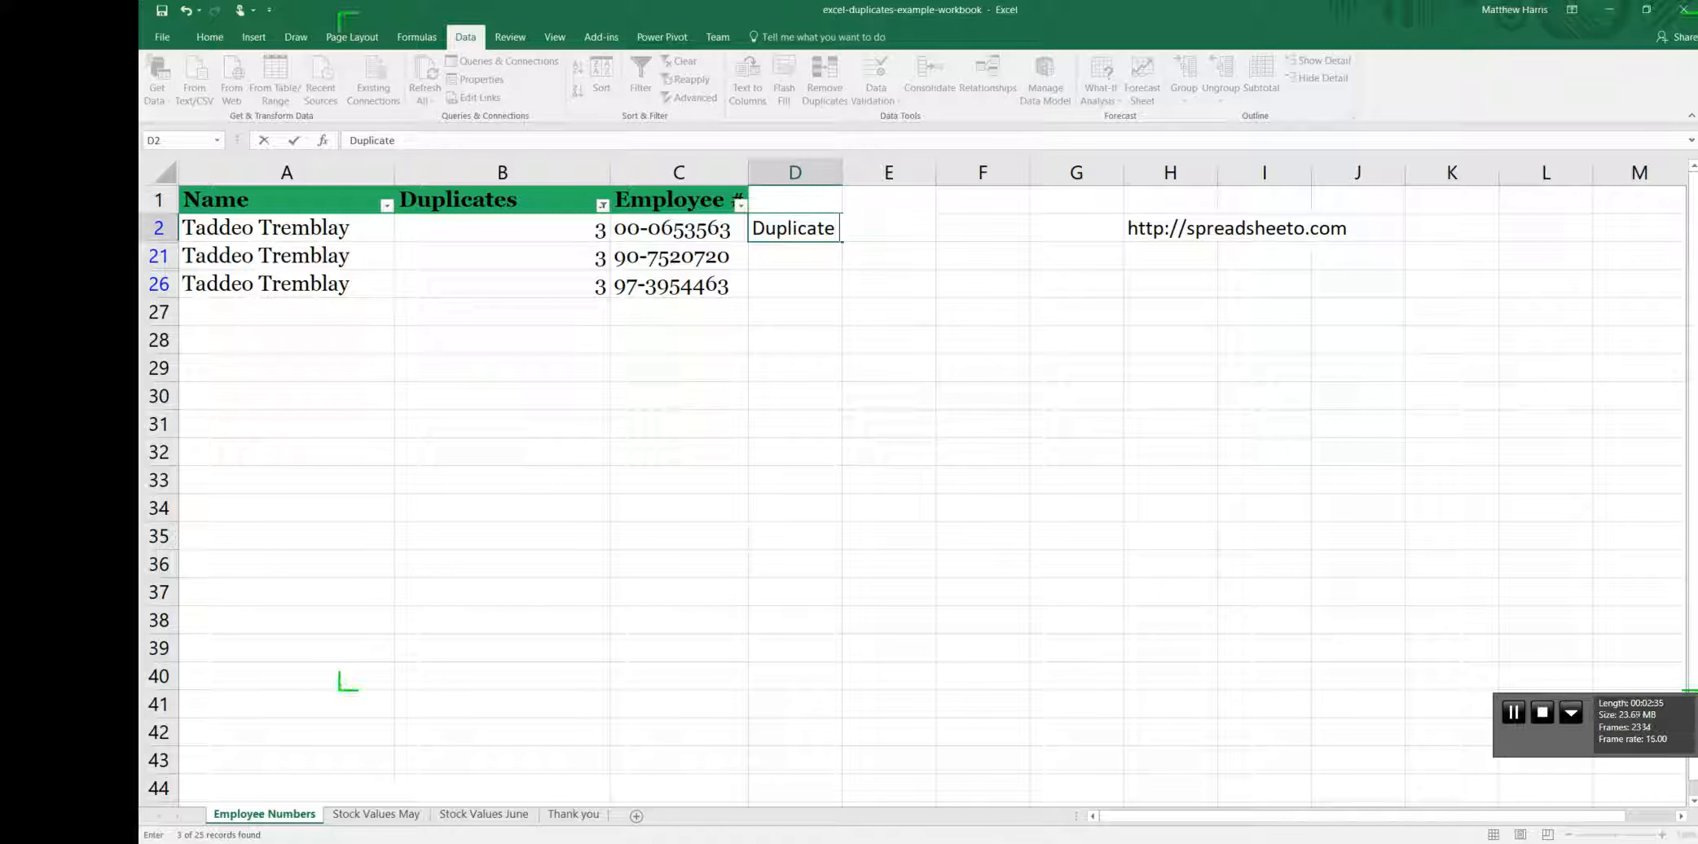
text(3)
key(Return)
click(795, 228)
drag(842, 241, 843, 296)
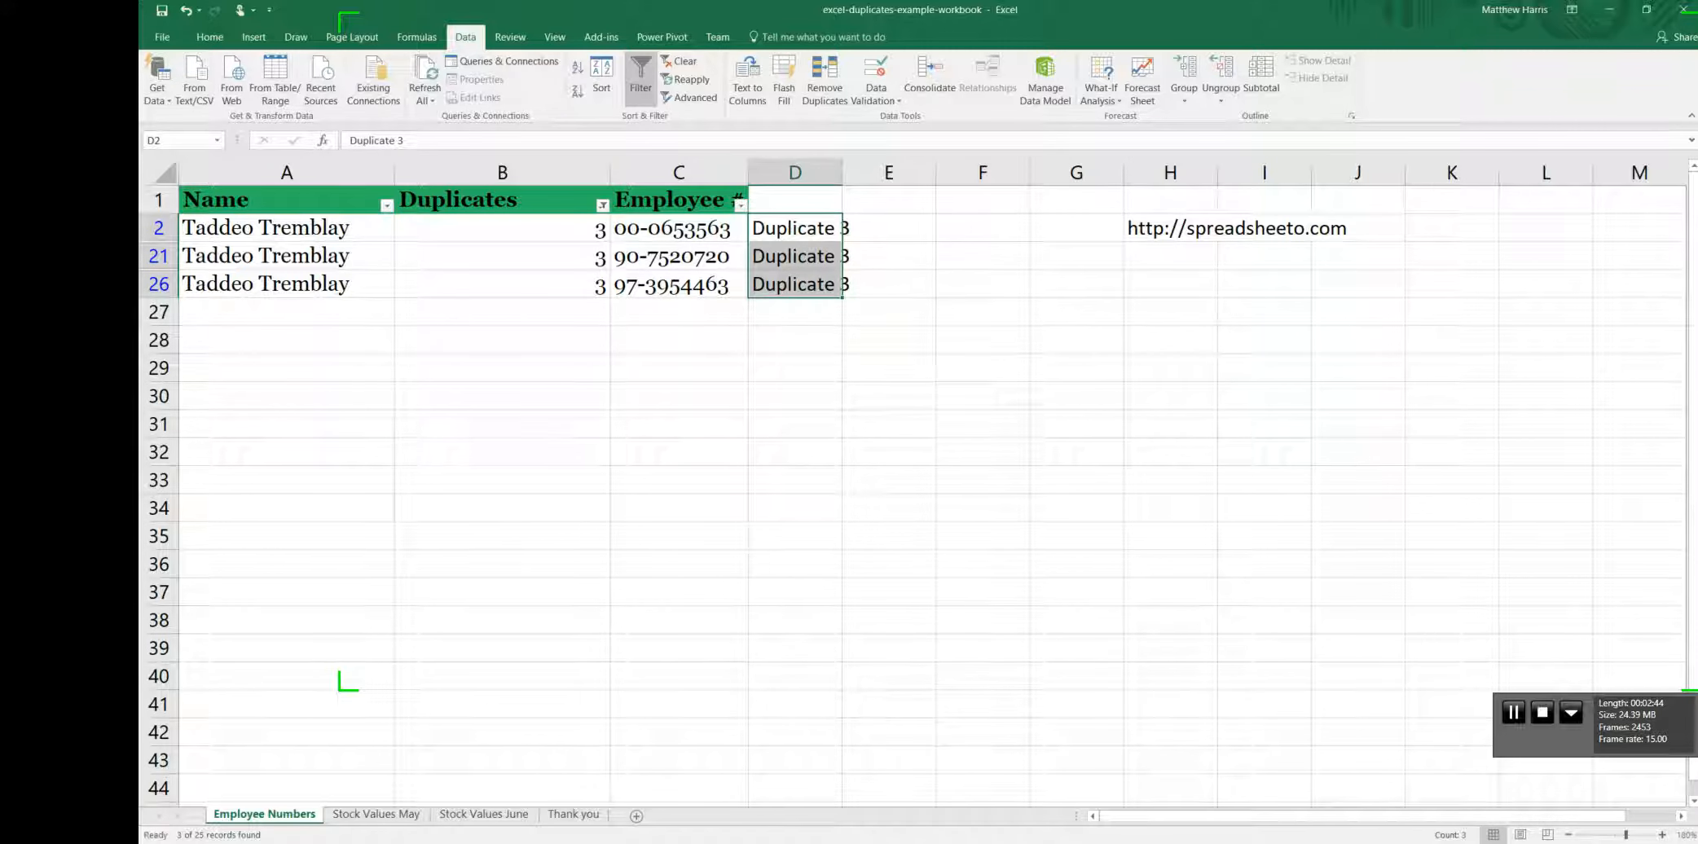
Change the Duplicates column filter to show only the value 2.
click(602, 204)
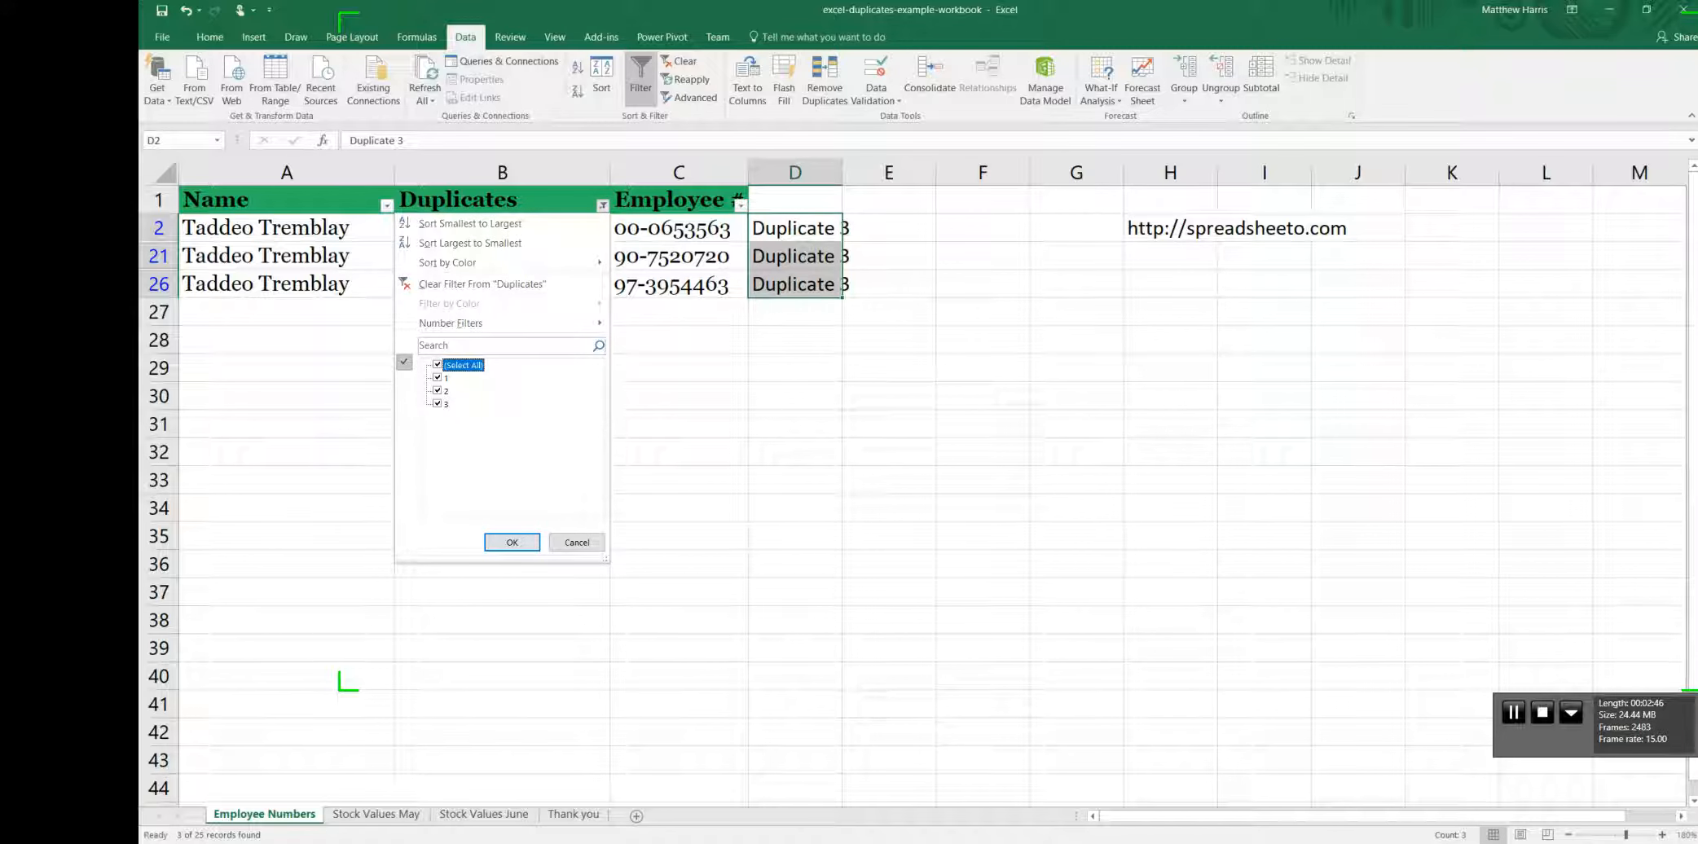
click(438, 365)
click(438, 365)
click(438, 390)
click(511, 542)
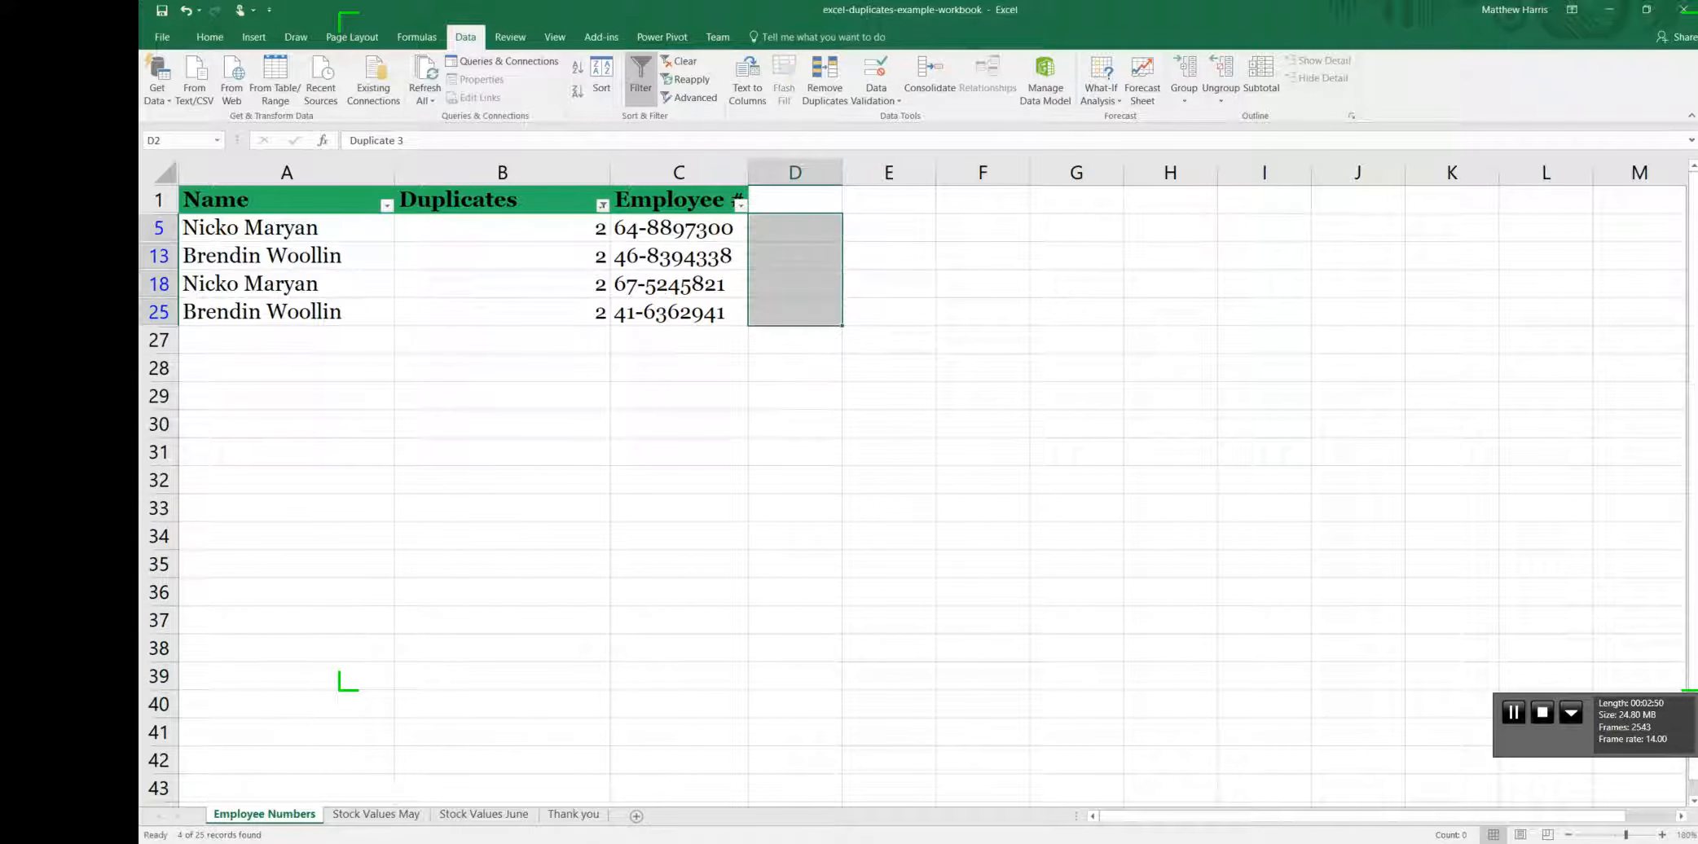
Label the first two filtered rows, entering "Duplicate 1" in D5 and "Duplicate 2" in D13.
click(795, 228)
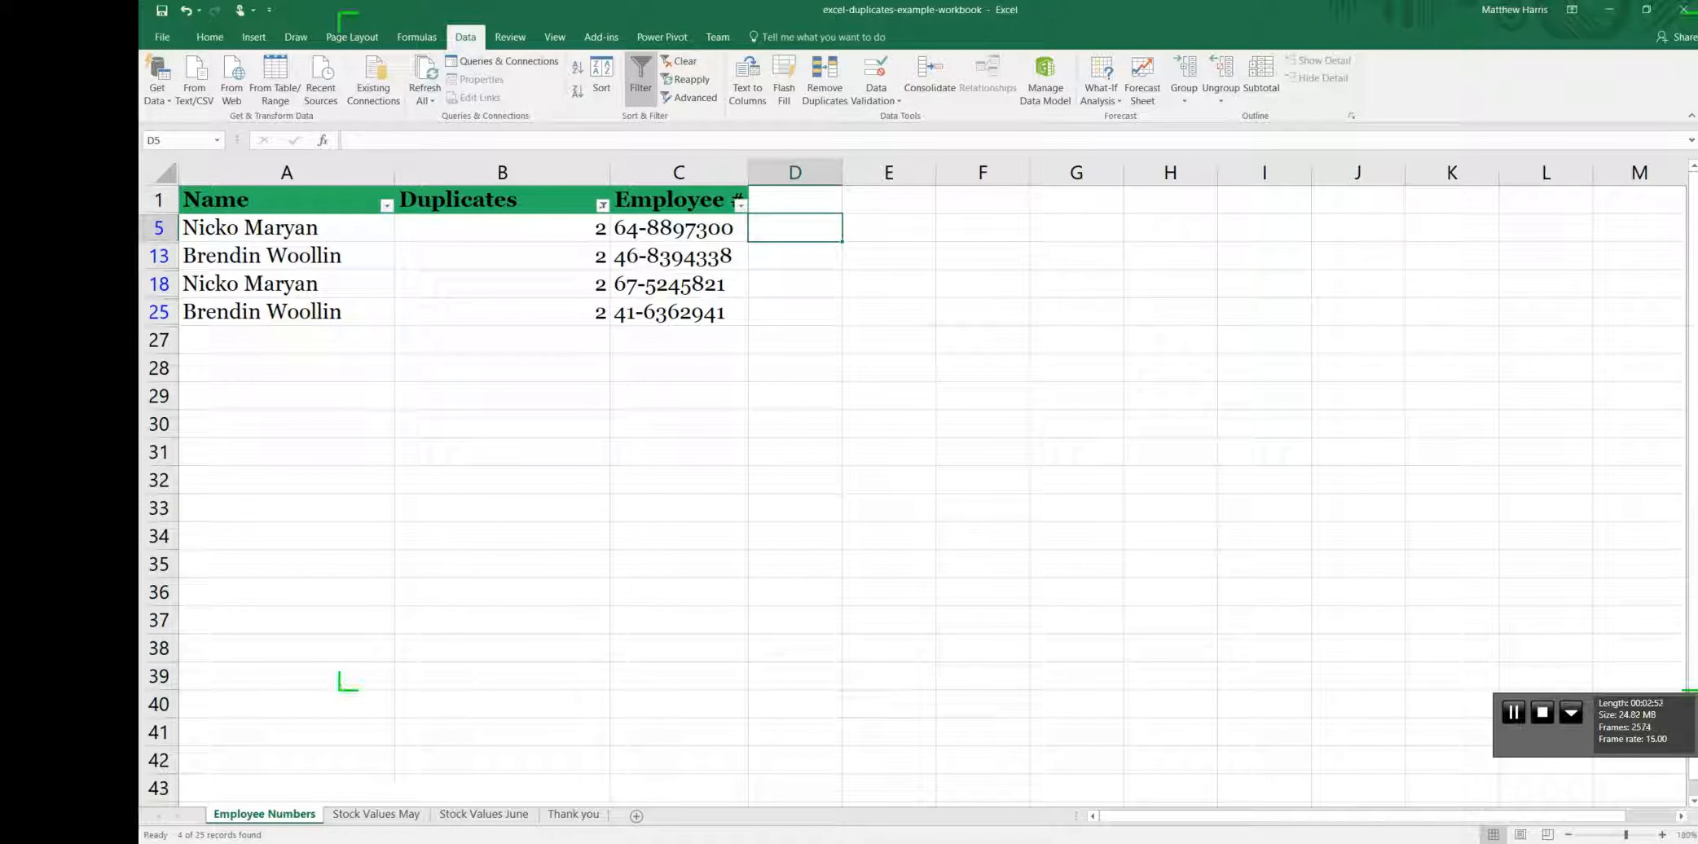
text(Duplicate 2)
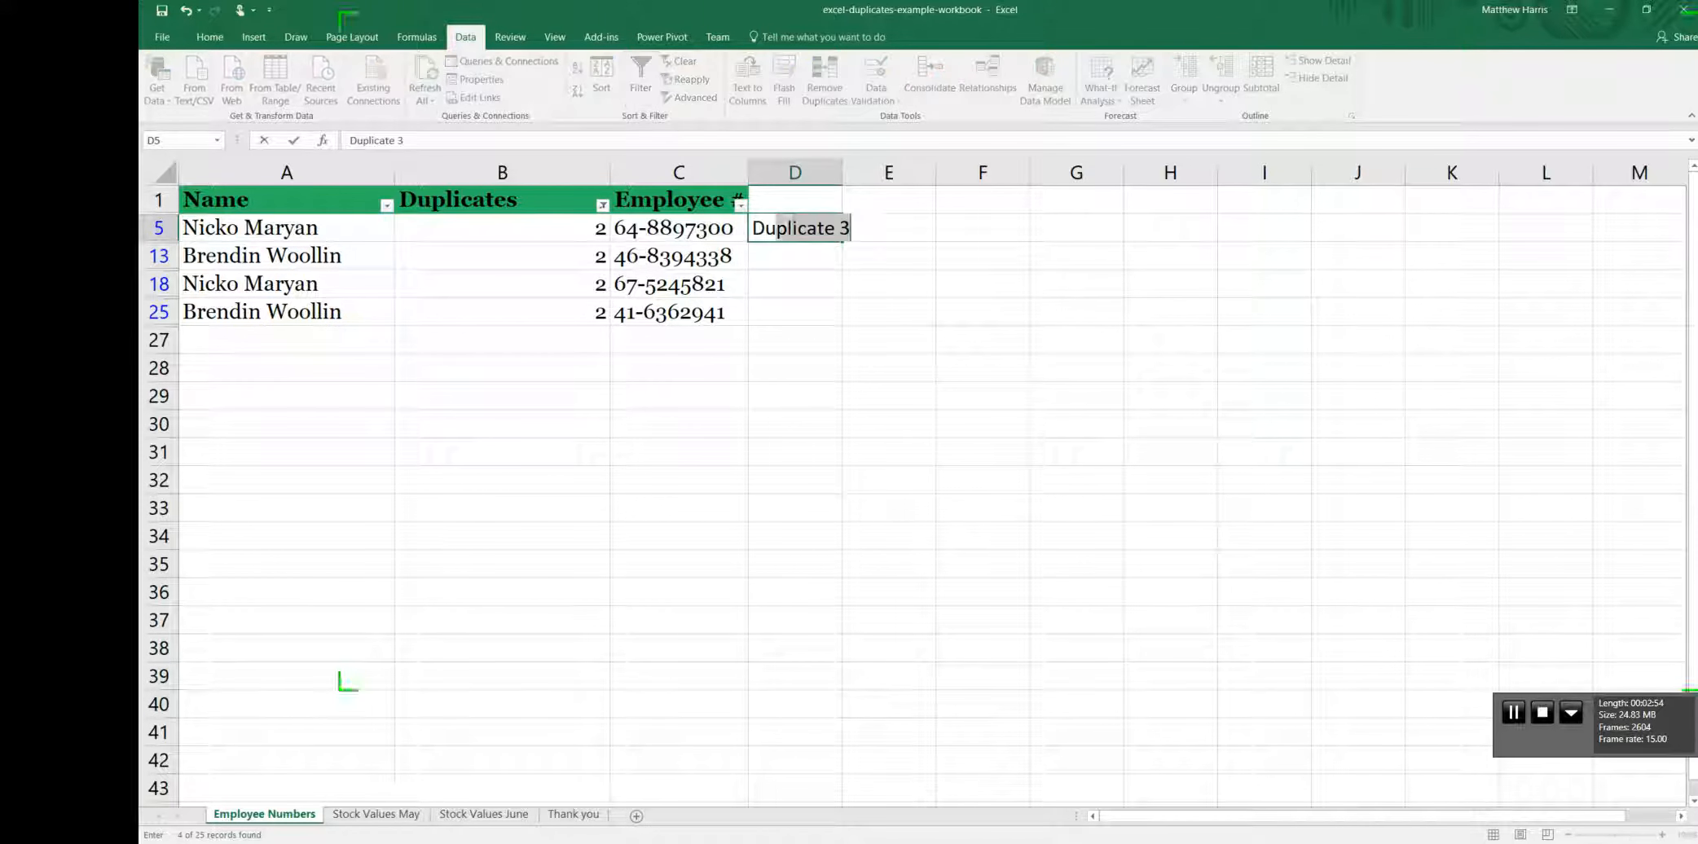
key(BackSpace)
text(1)
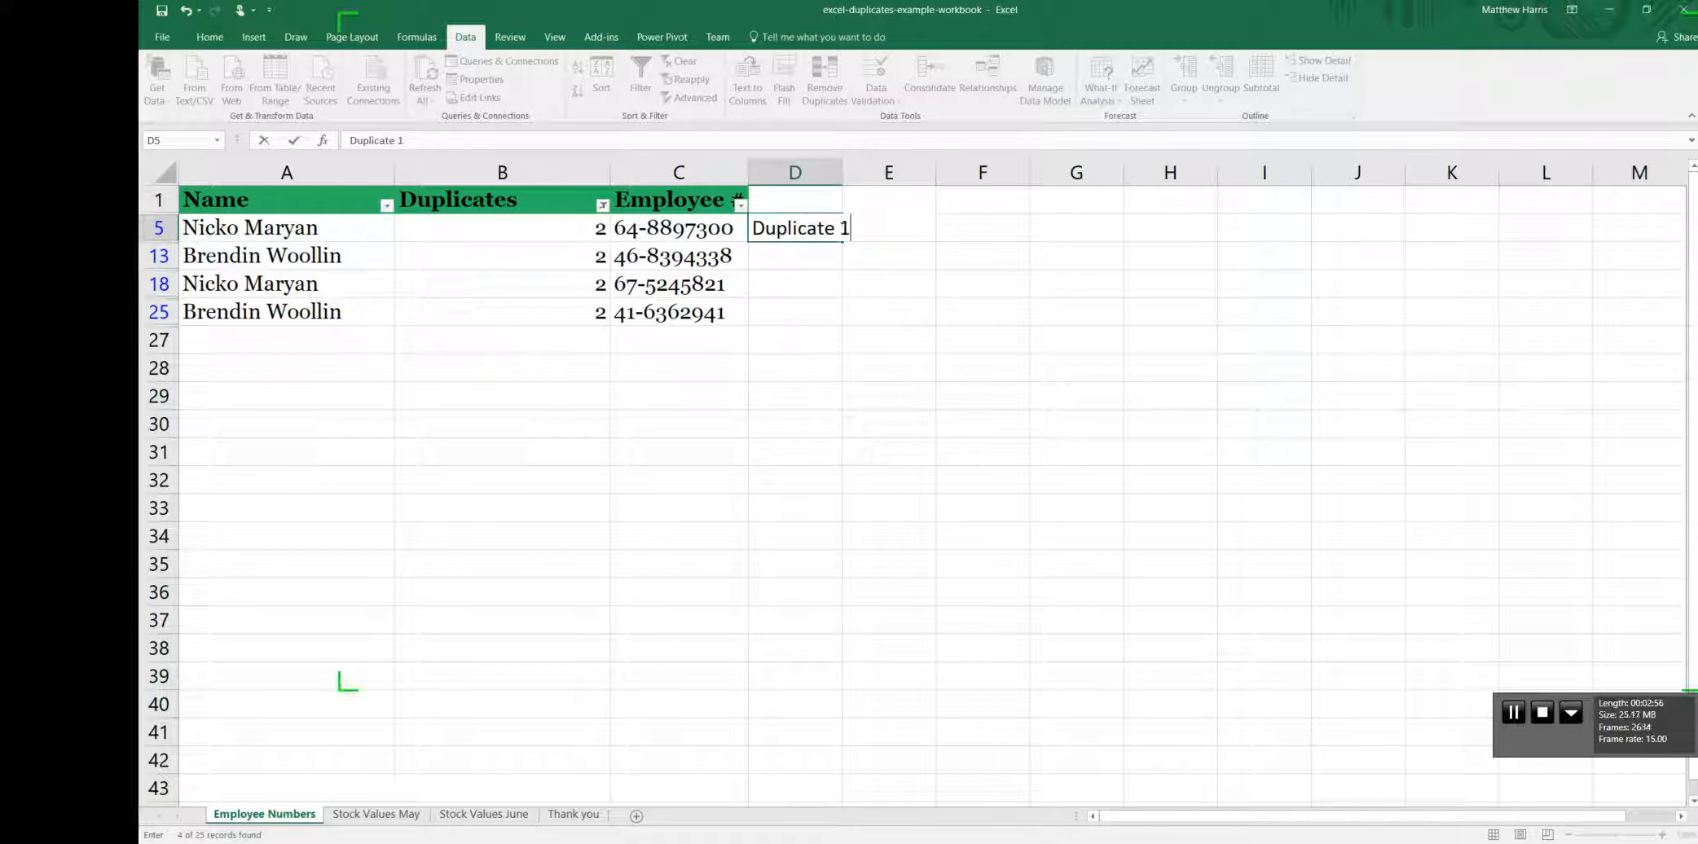
key(Return)
text(Dupl)
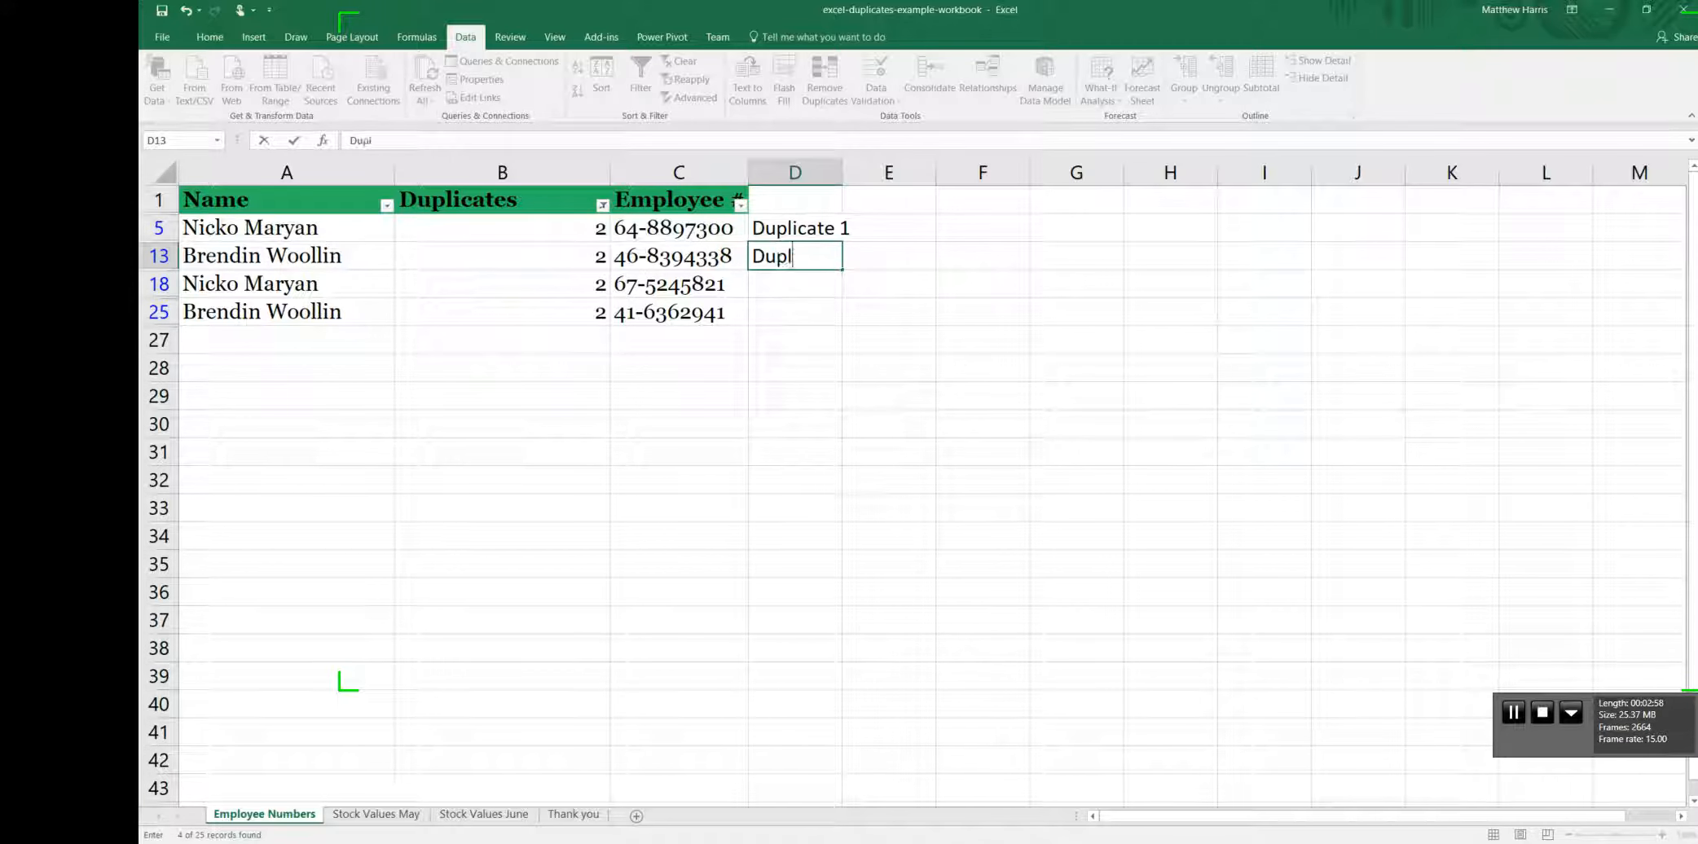
text(icate 2)
key(Return)
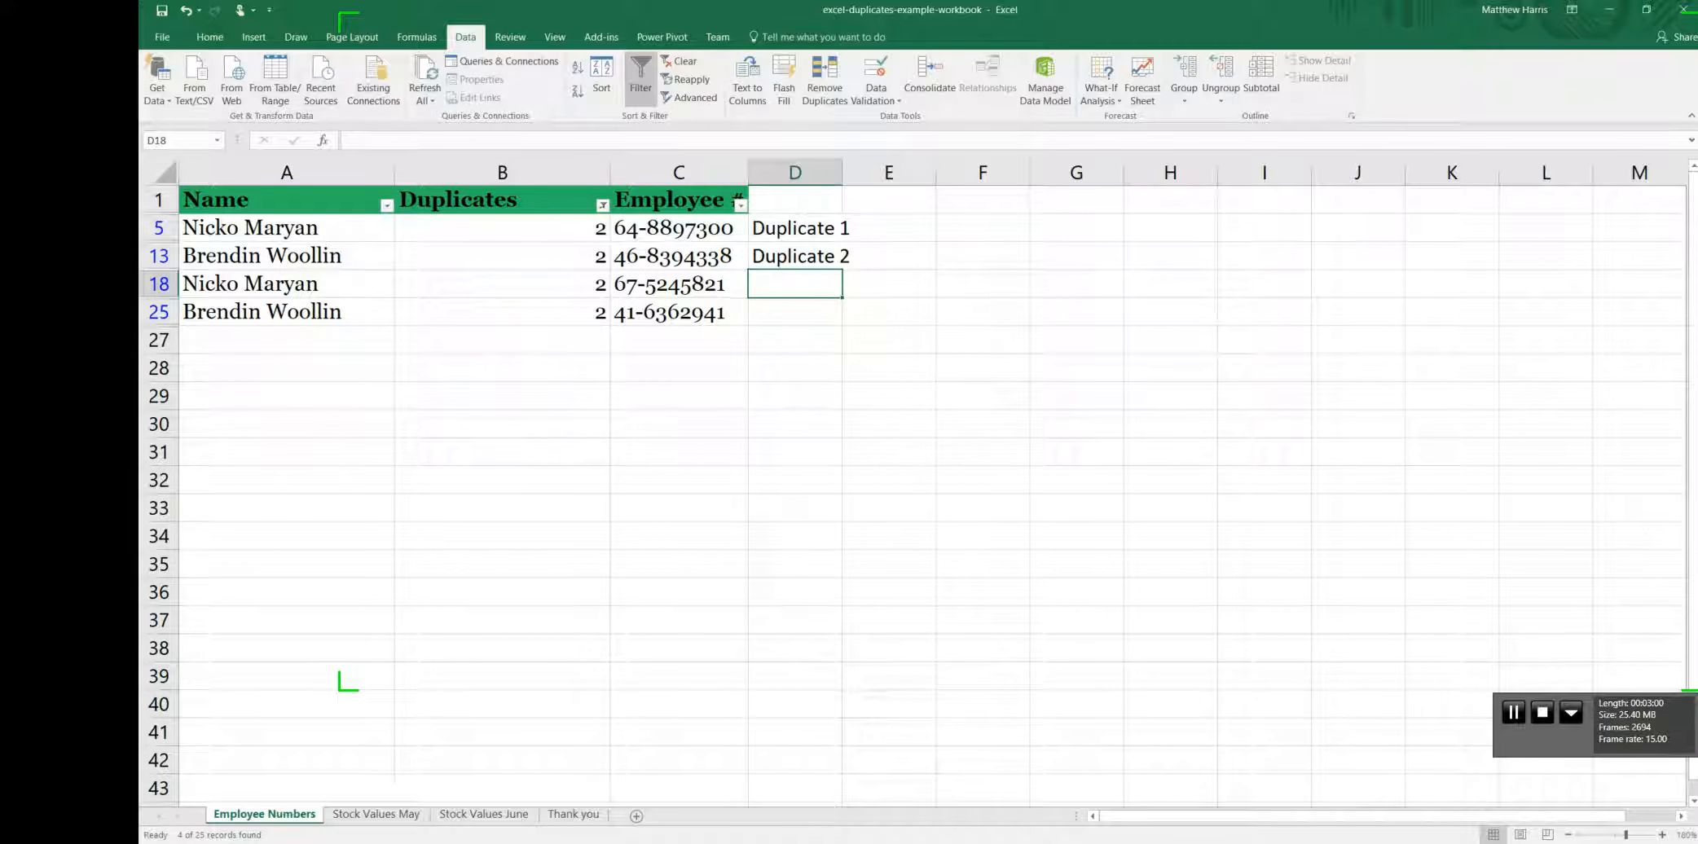
Label the remaining two filtered rows, entering "Duplicate 1" in D18 and "Duplicate 2" in D25.
text(Dupl)
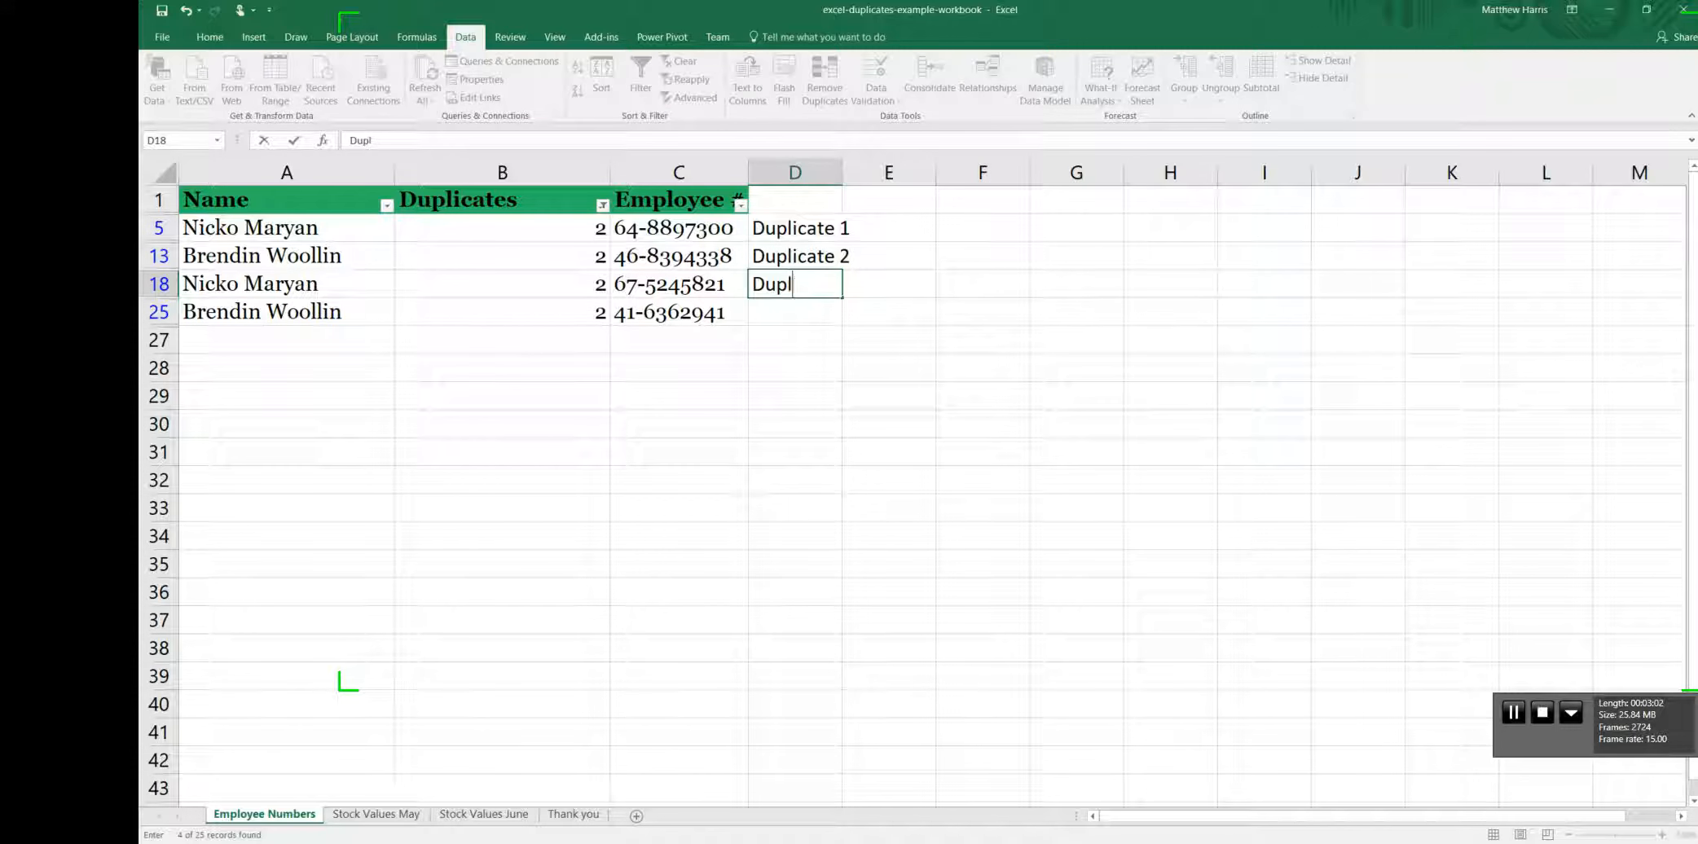
text(icate 1)
key(Return)
text(D)
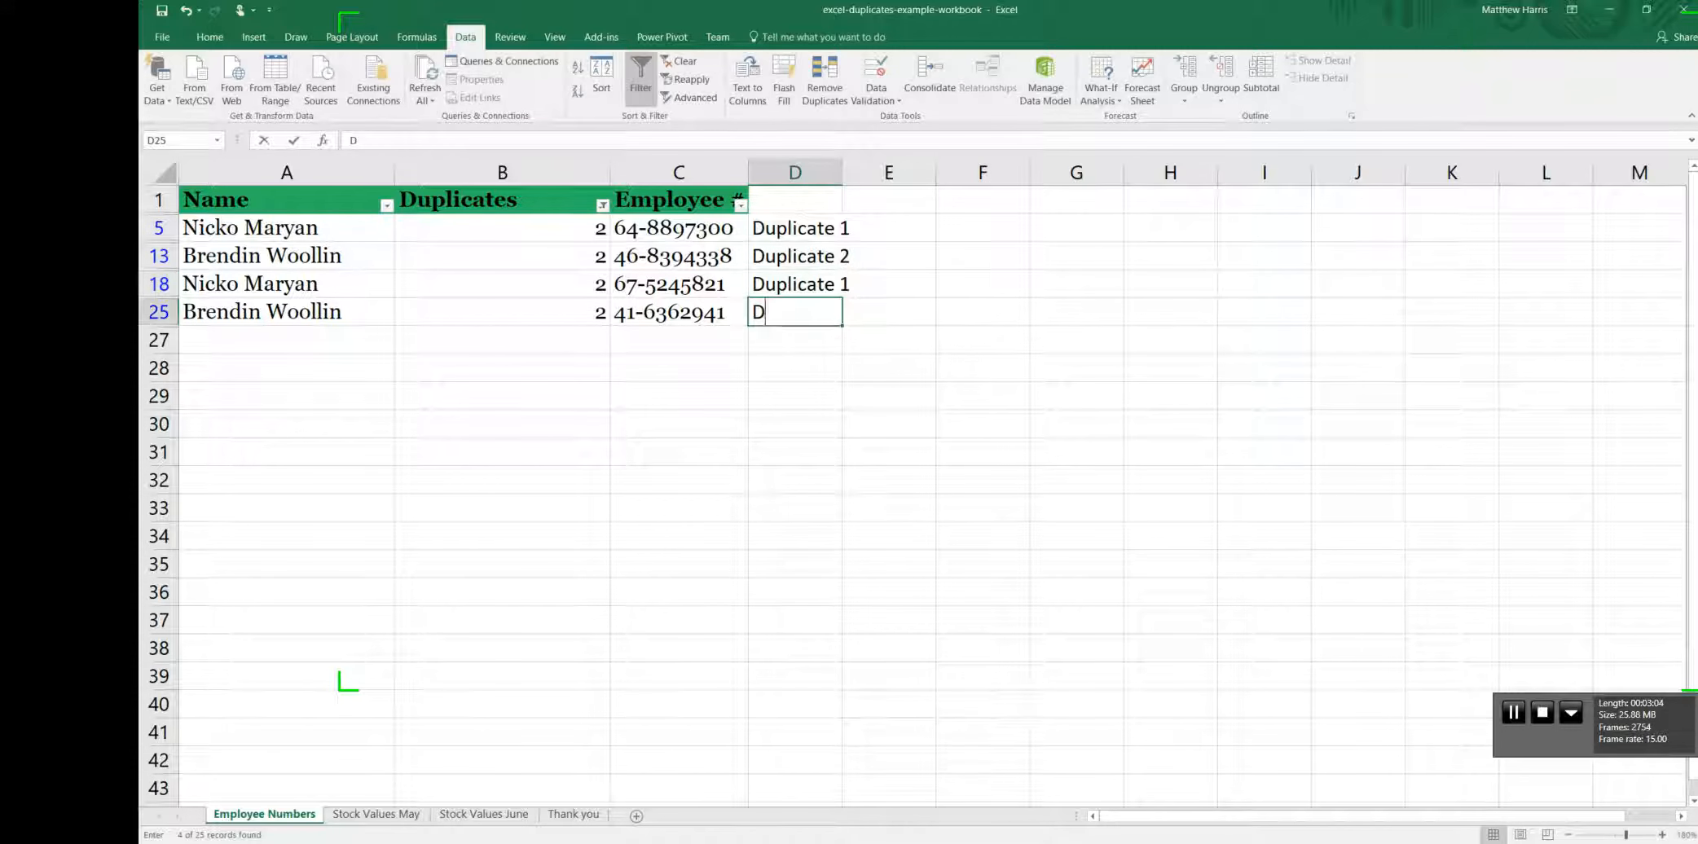
text(uplicate 2)
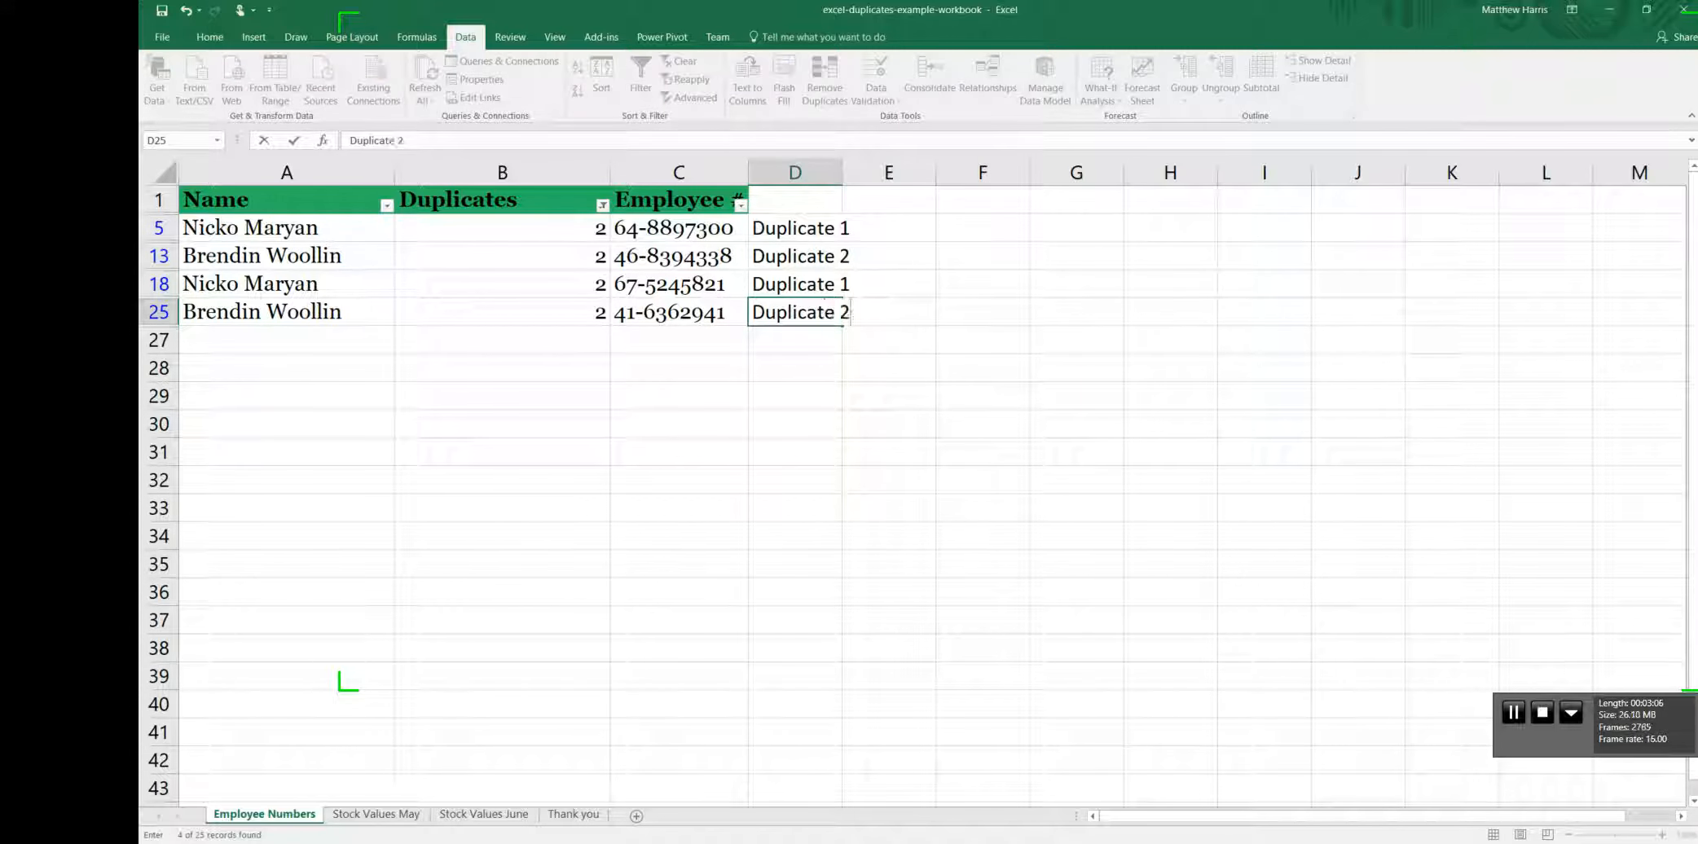
click(521, 340)
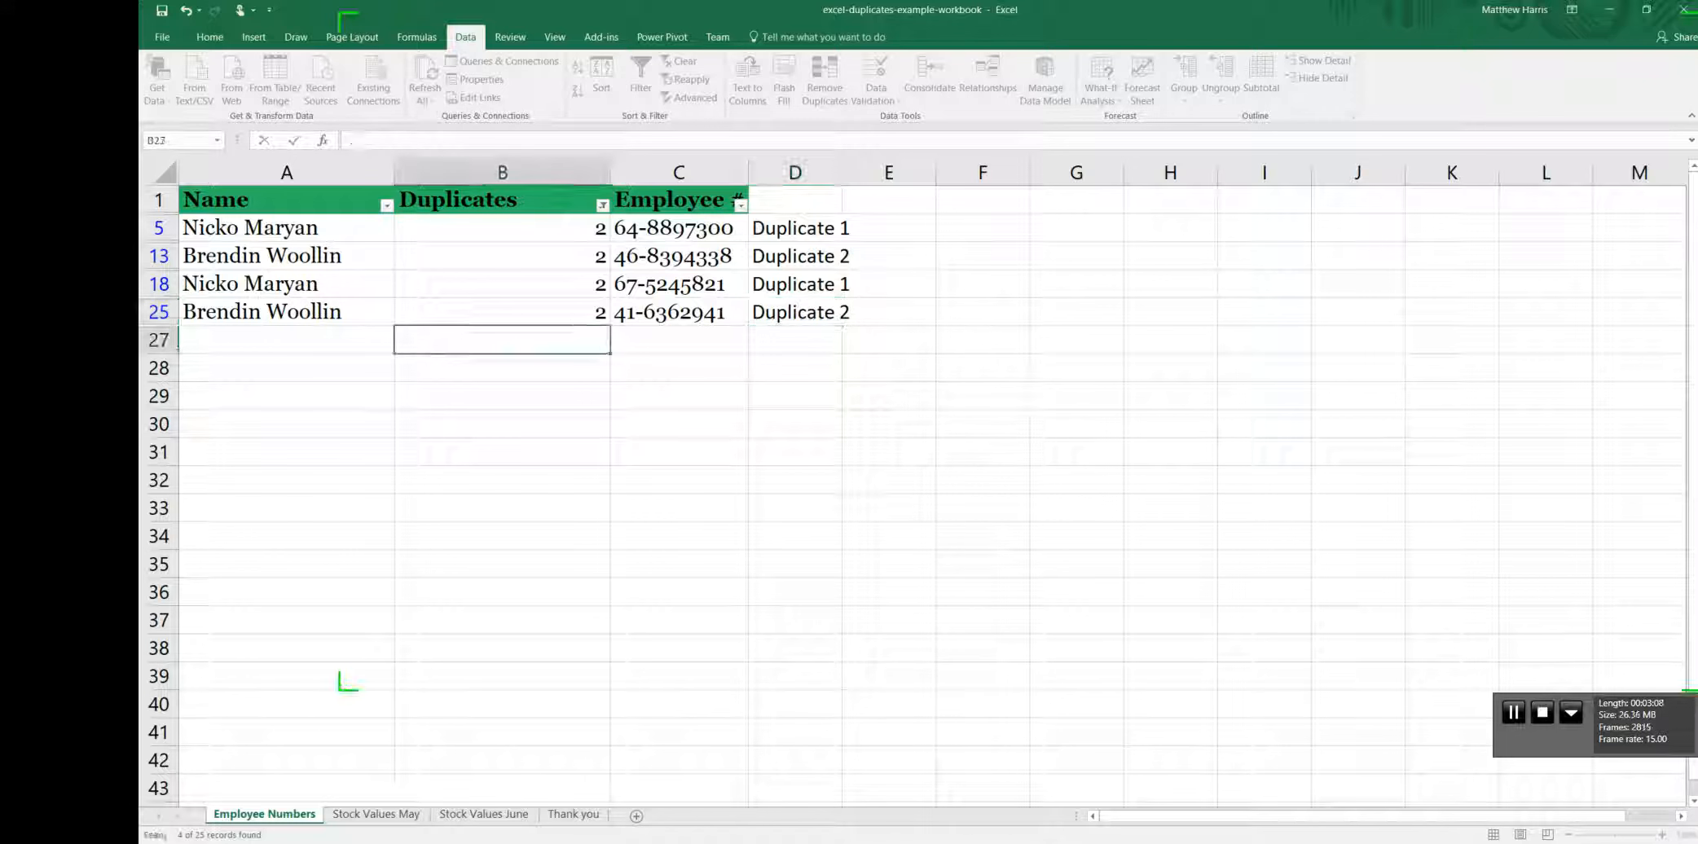
Reset the Duplicates filter to show all values and review the labels down column D.
click(603, 205)
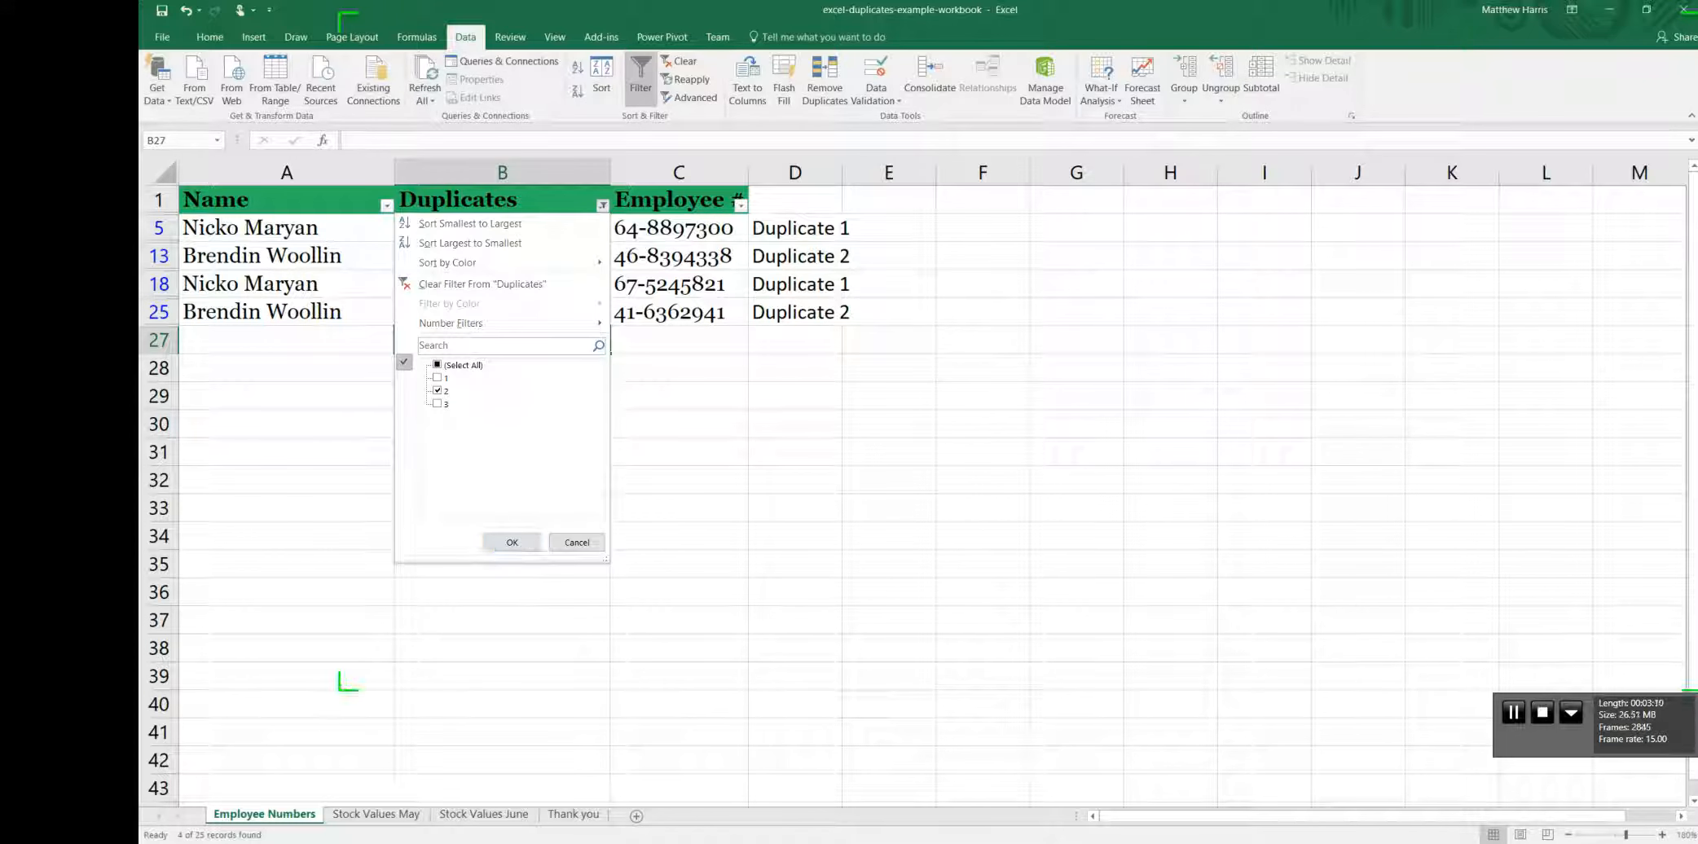
click(438, 365)
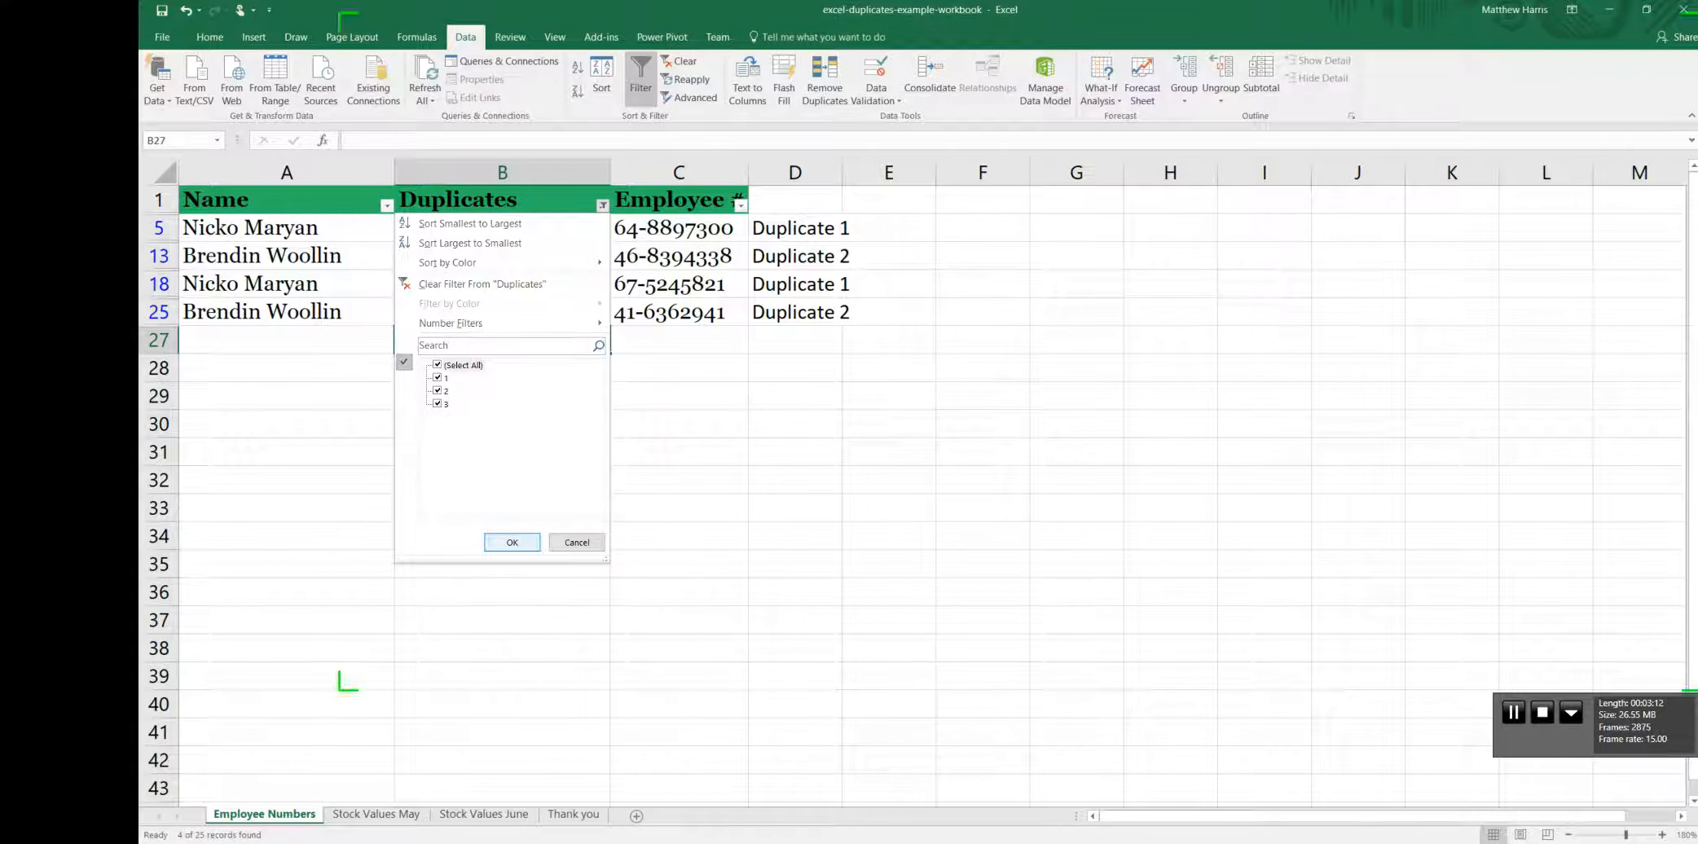
click(513, 543)
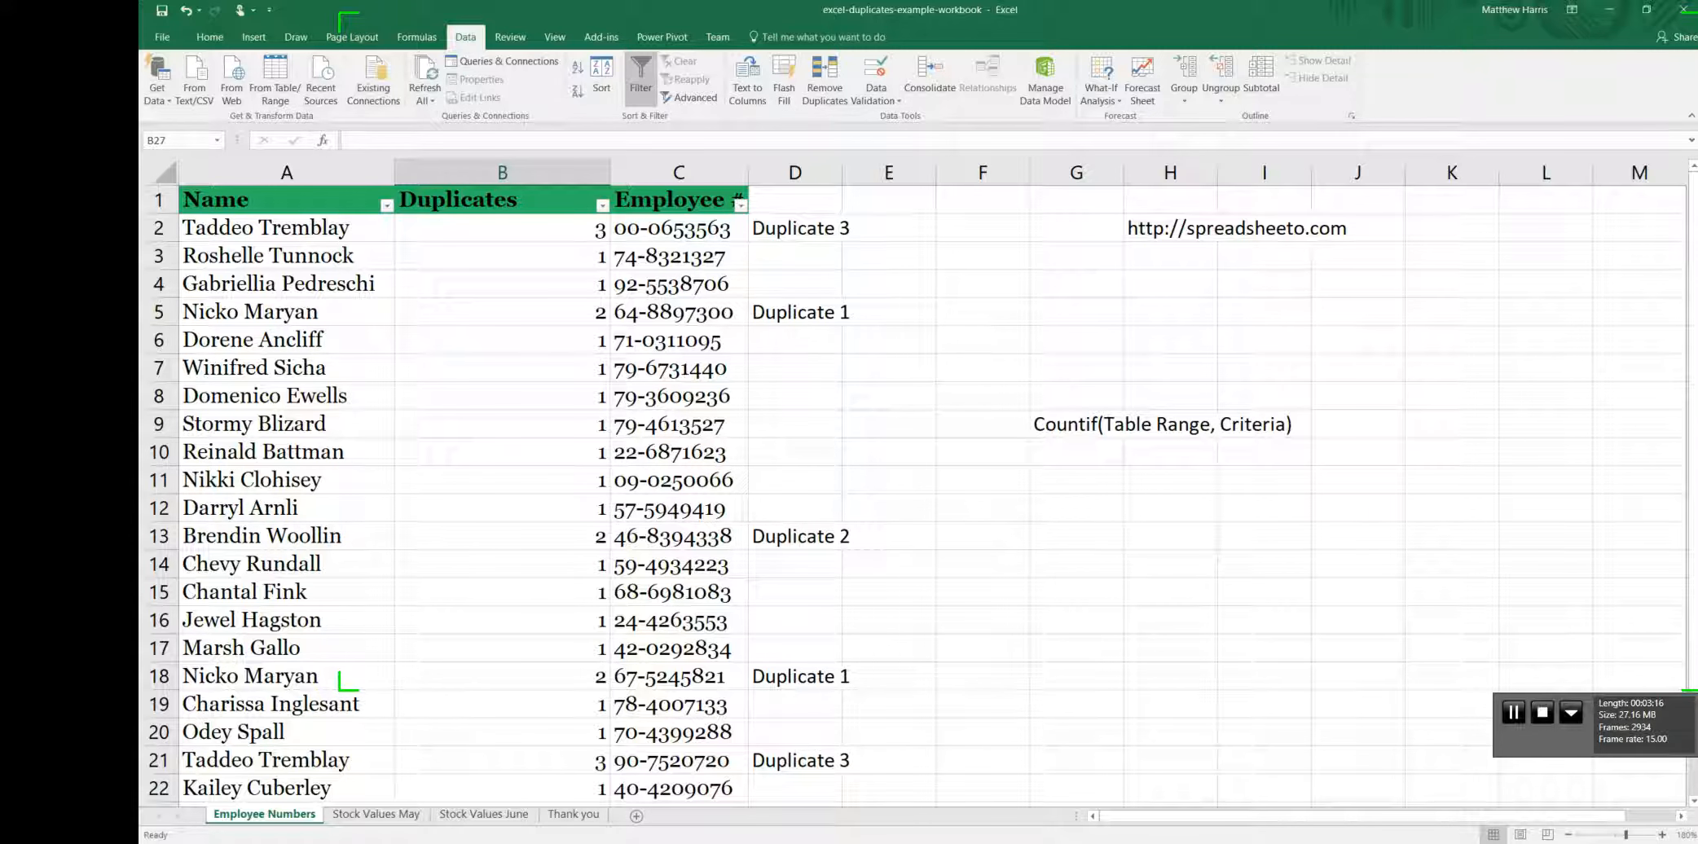
scroll(896, 489, down, 1)
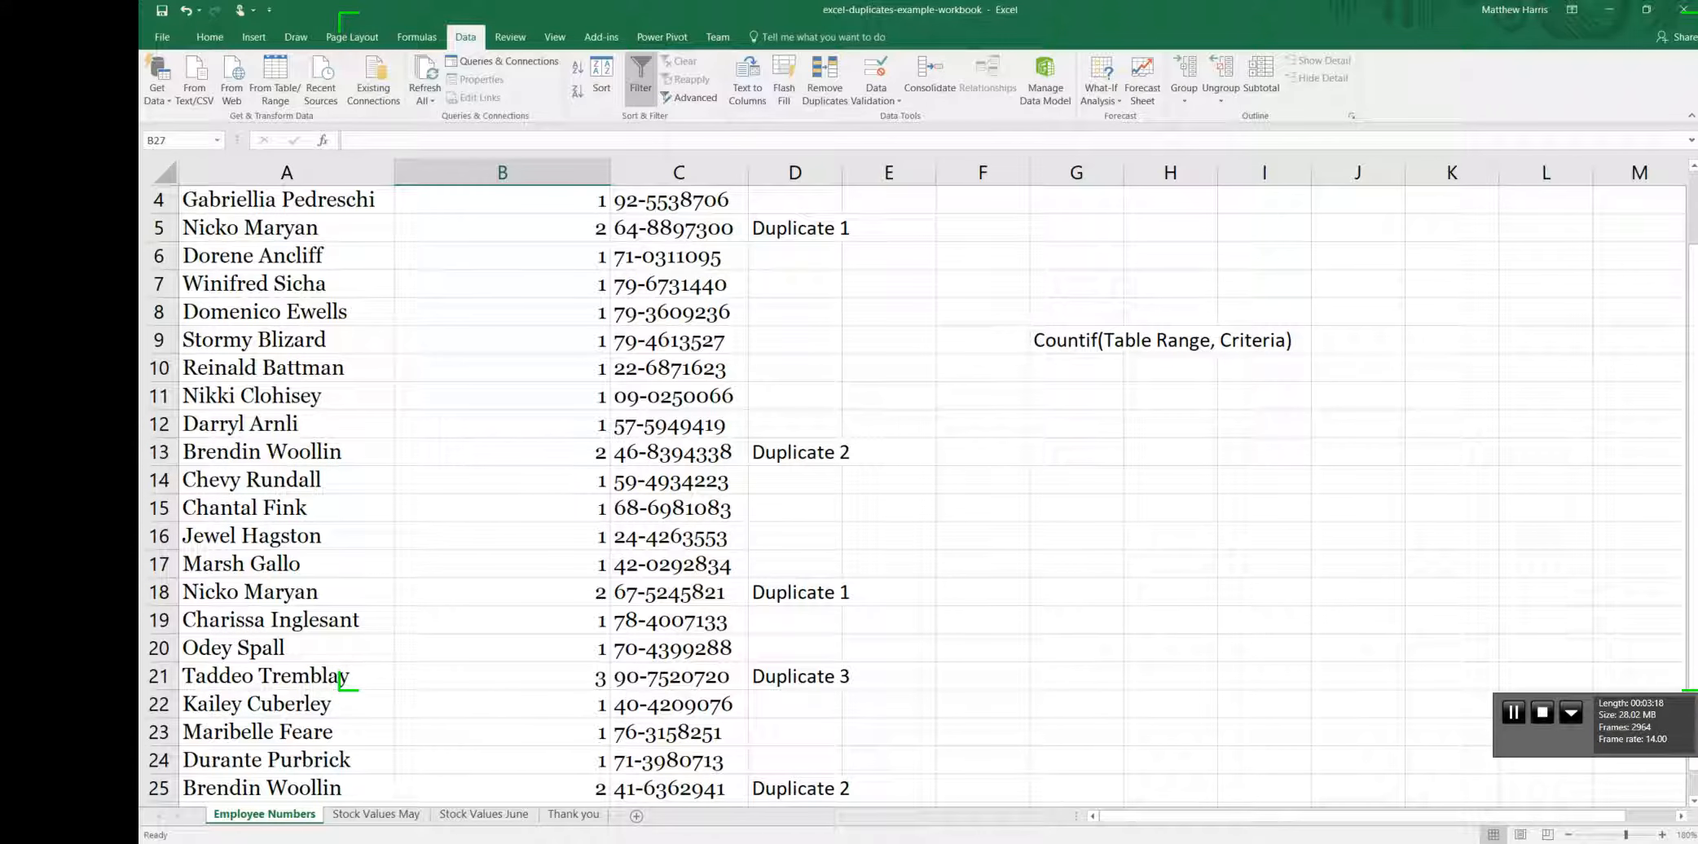
scroll(444, 495, down, 4)
scroll(444, 495, up, 5)
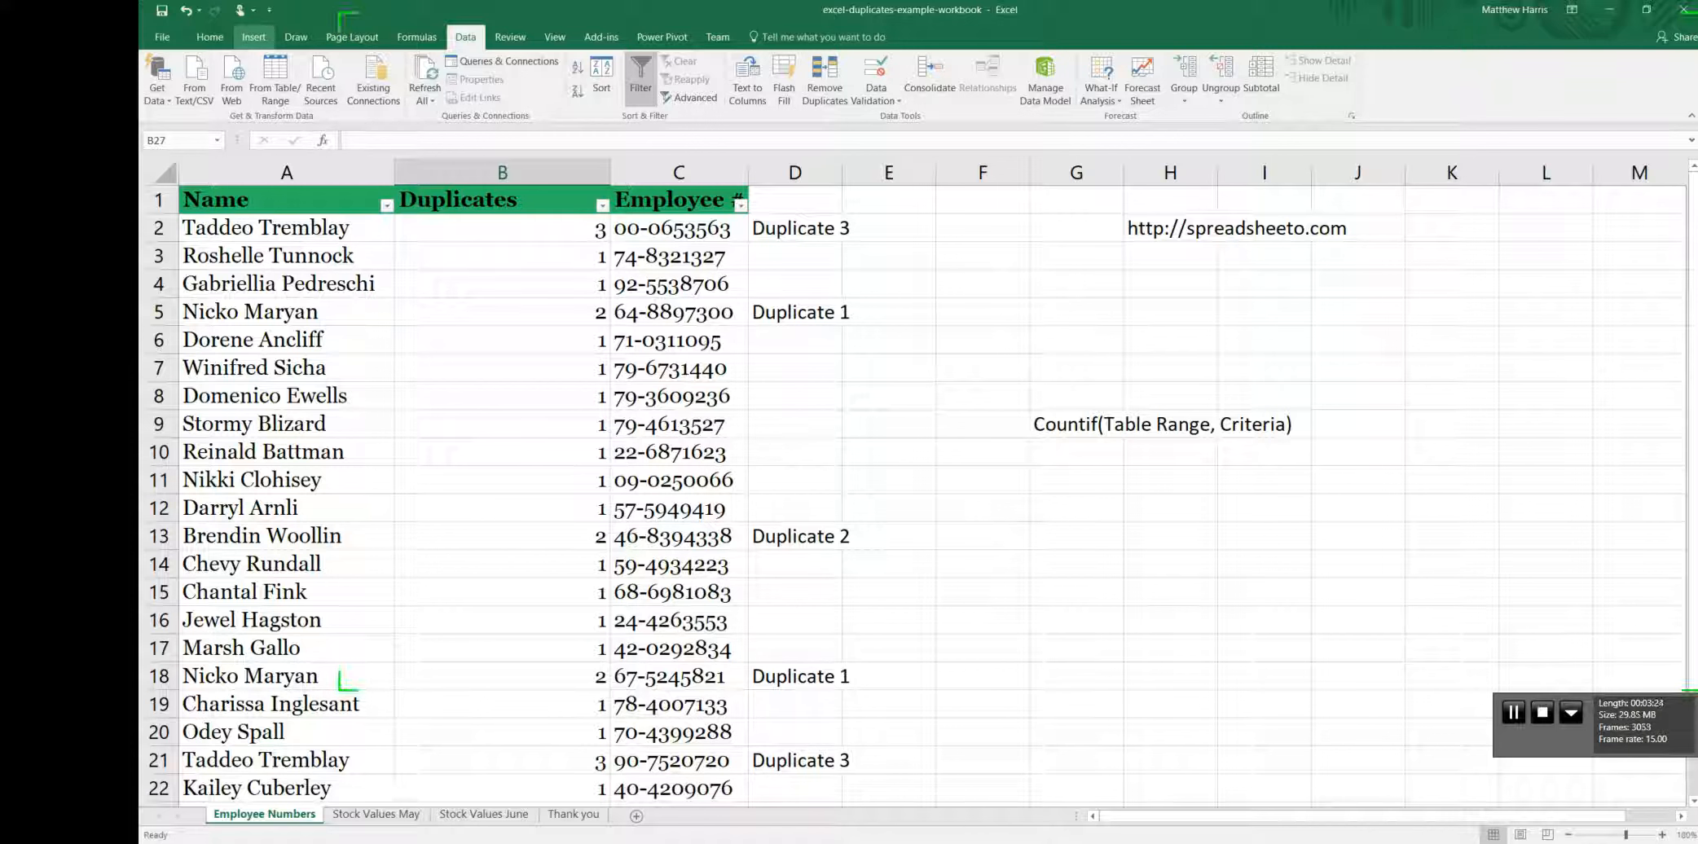
Set up a new conditional formatting rule on column B for cells whose value is equal to 3.
click(210, 37)
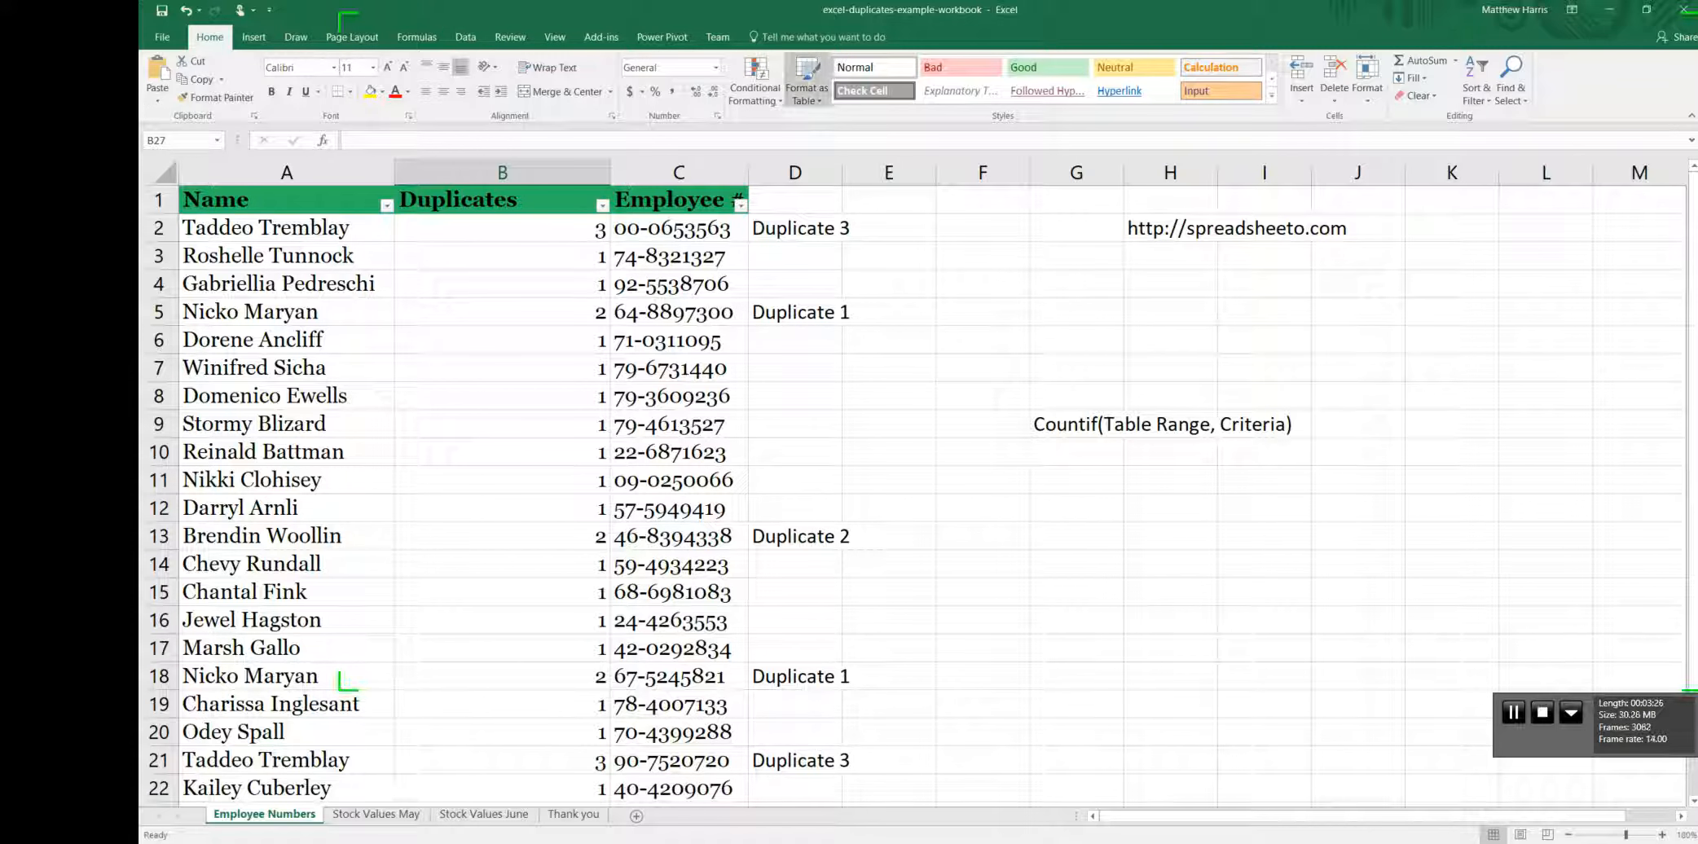
click(501, 172)
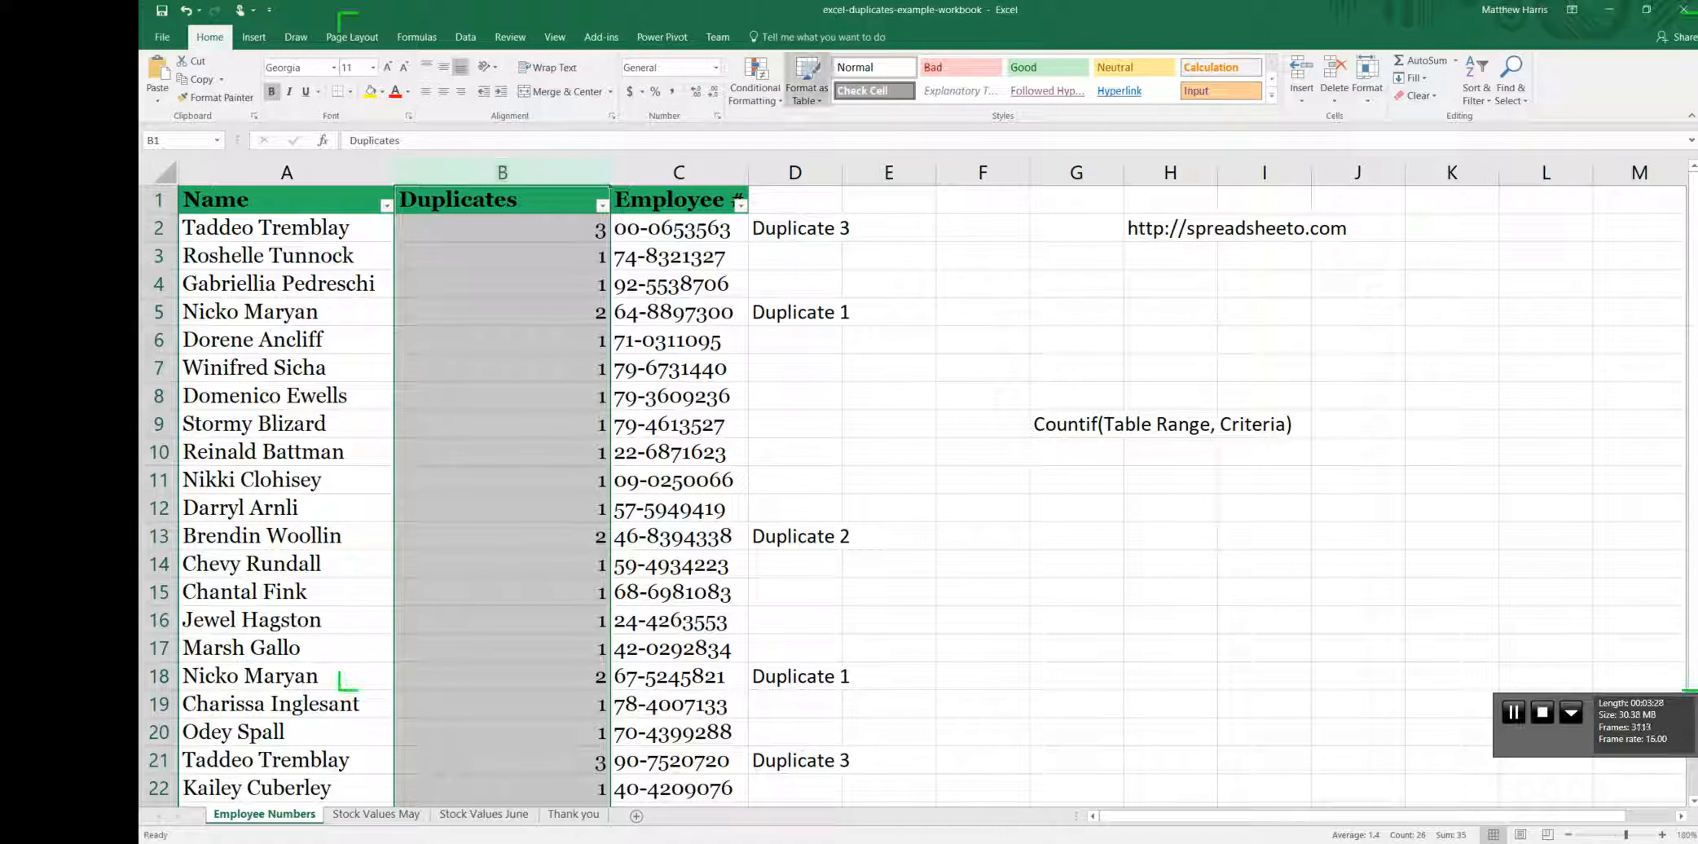
click(755, 85)
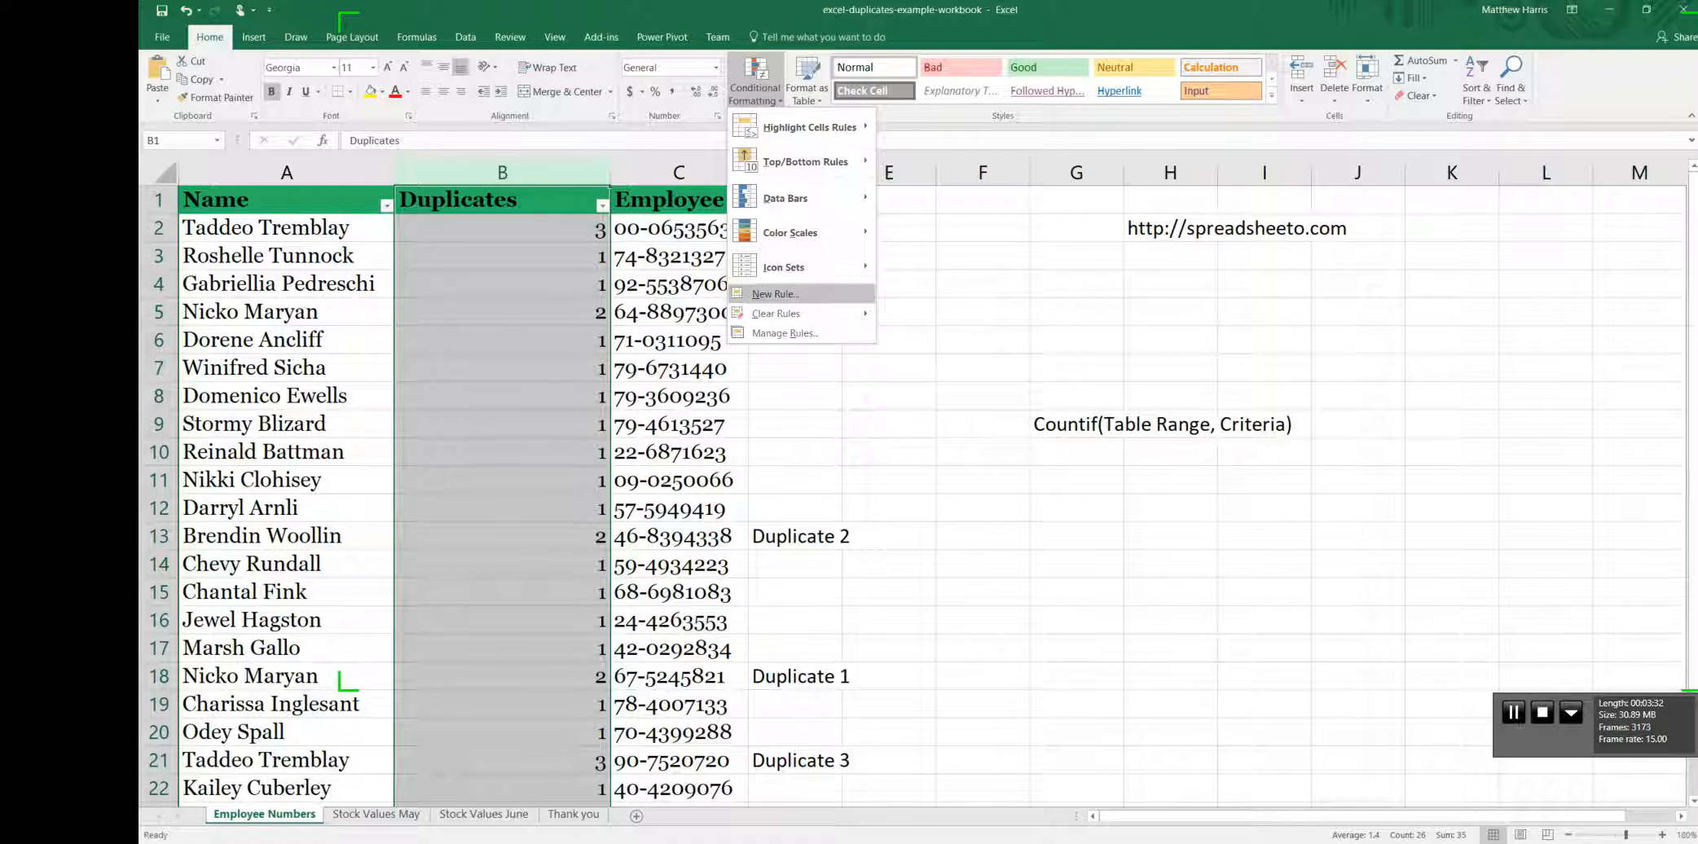
click(774, 293)
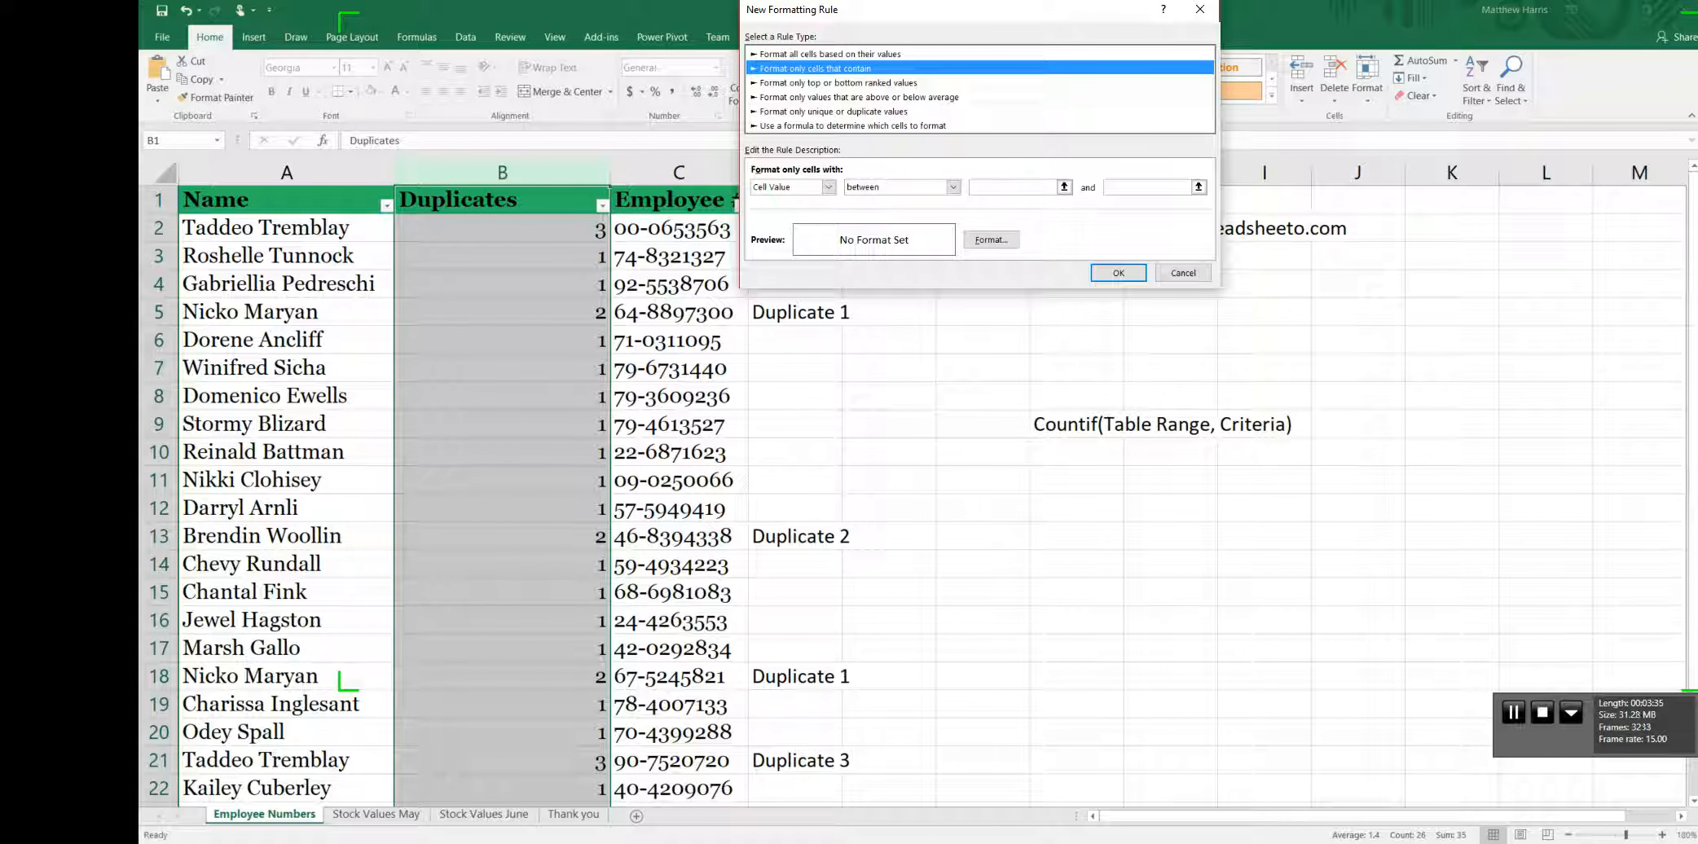
click(952, 187)
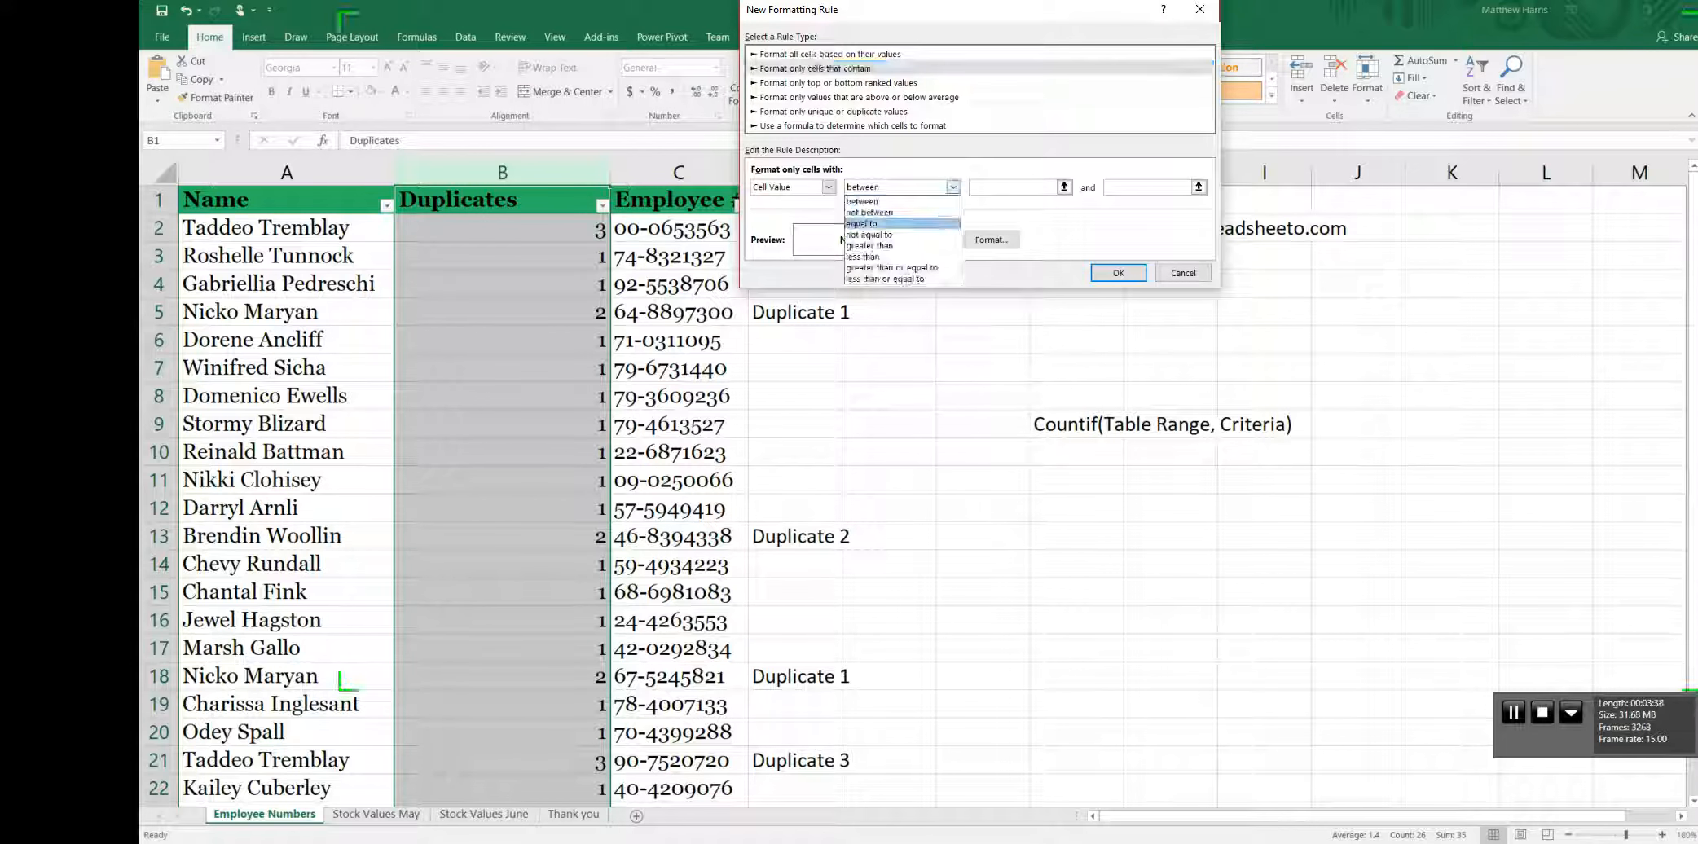
click(876, 223)
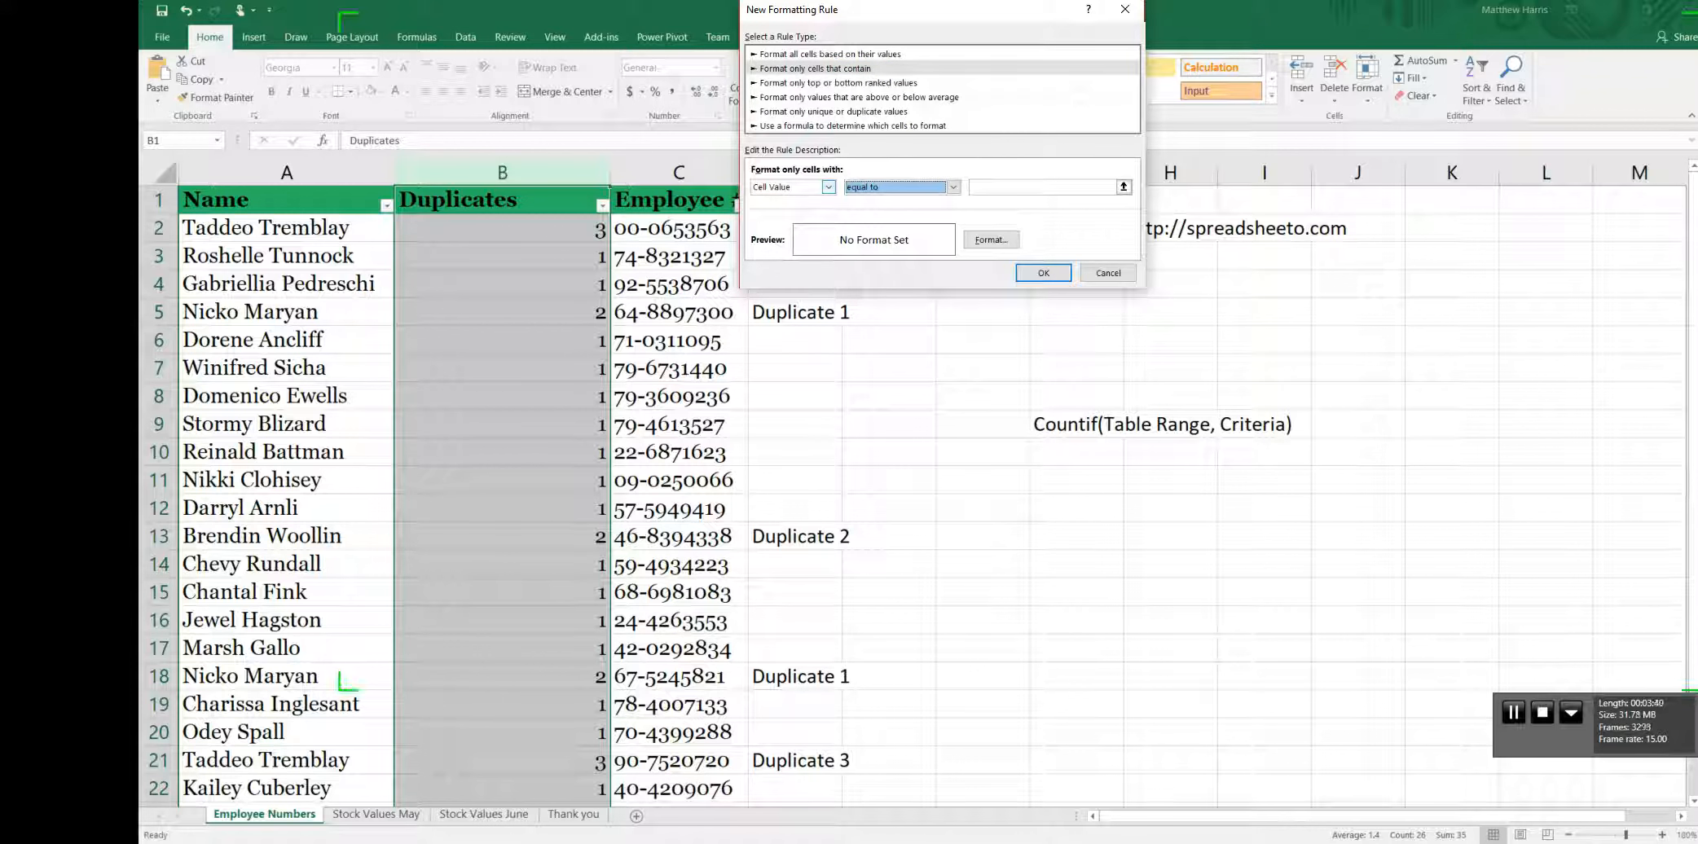
click(828, 187)
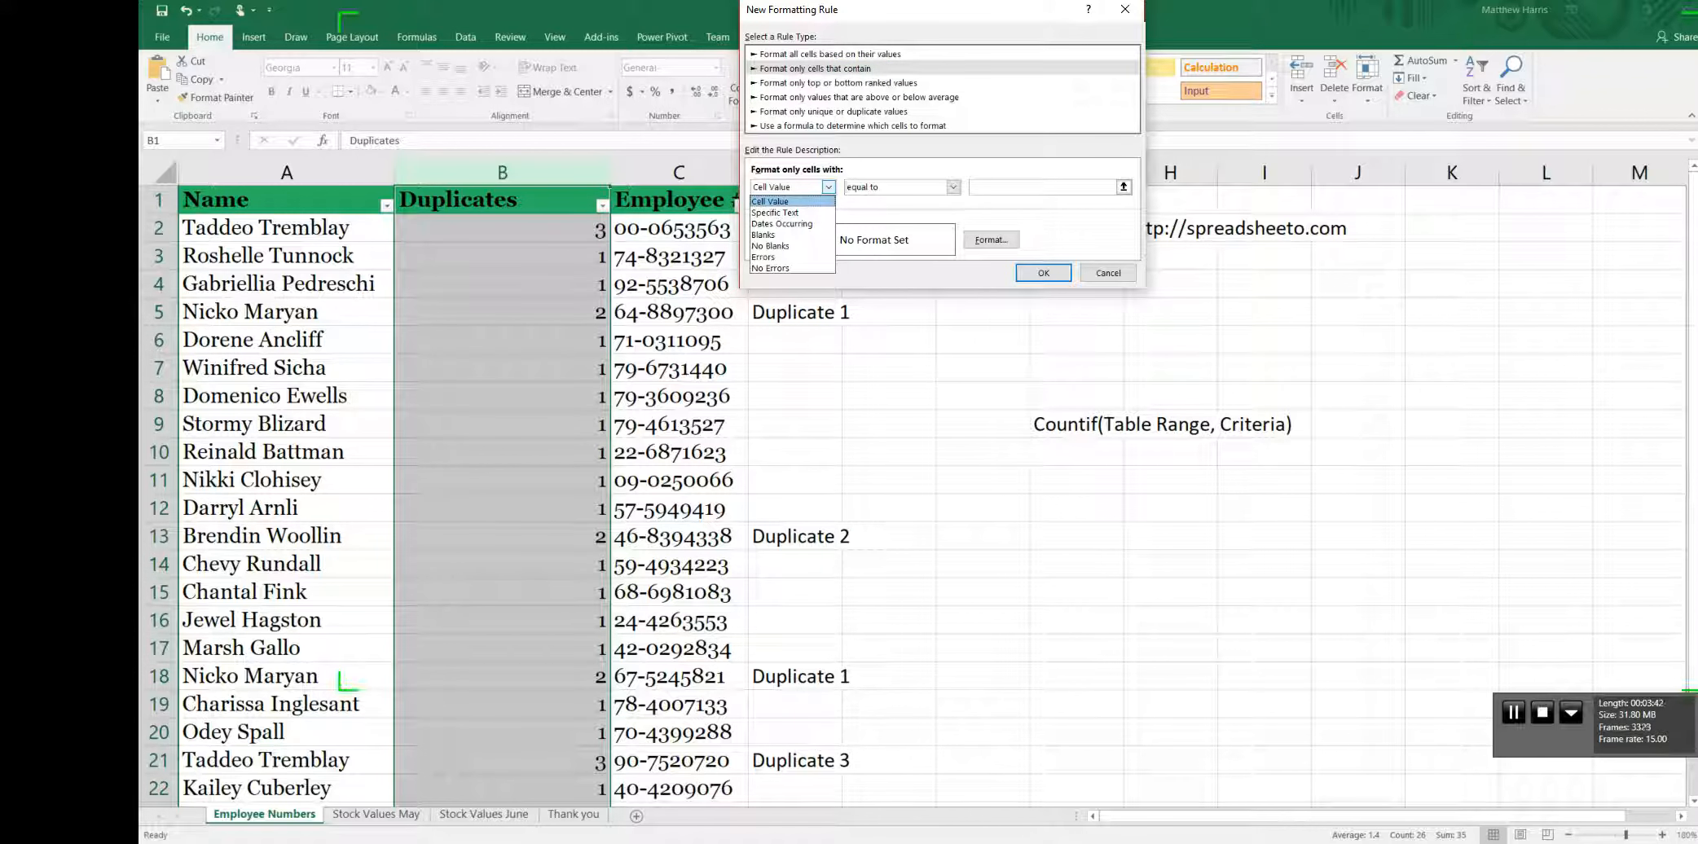
click(828, 186)
click(1039, 187)
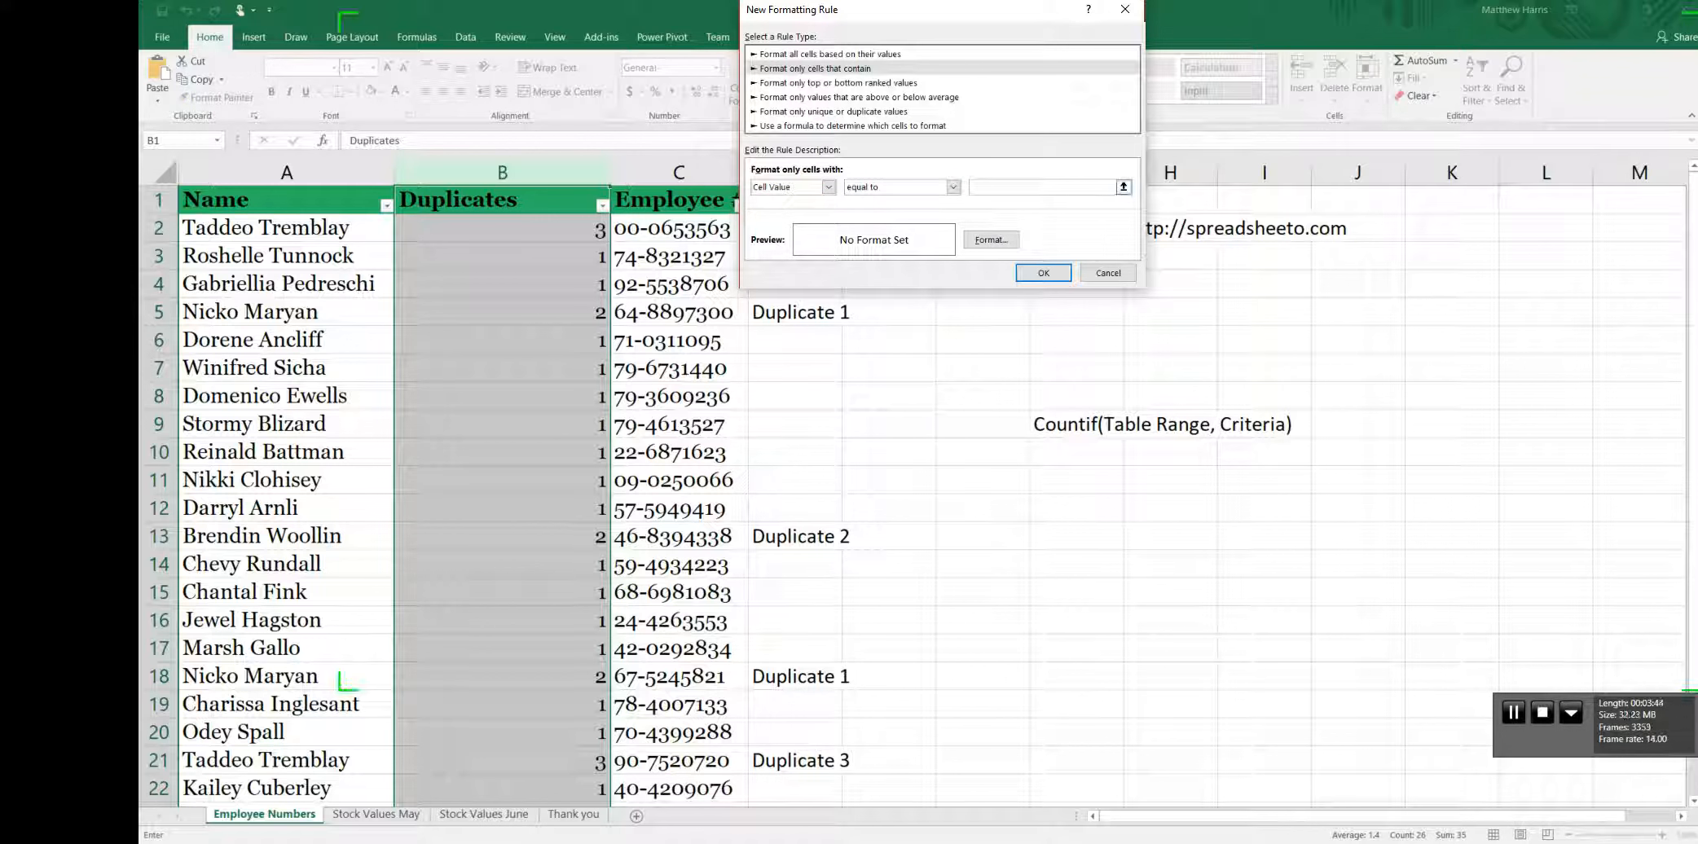
text(3)
Give the rule a yellow background fill, apply it and check the highlighted cells down column B.
click(991, 239)
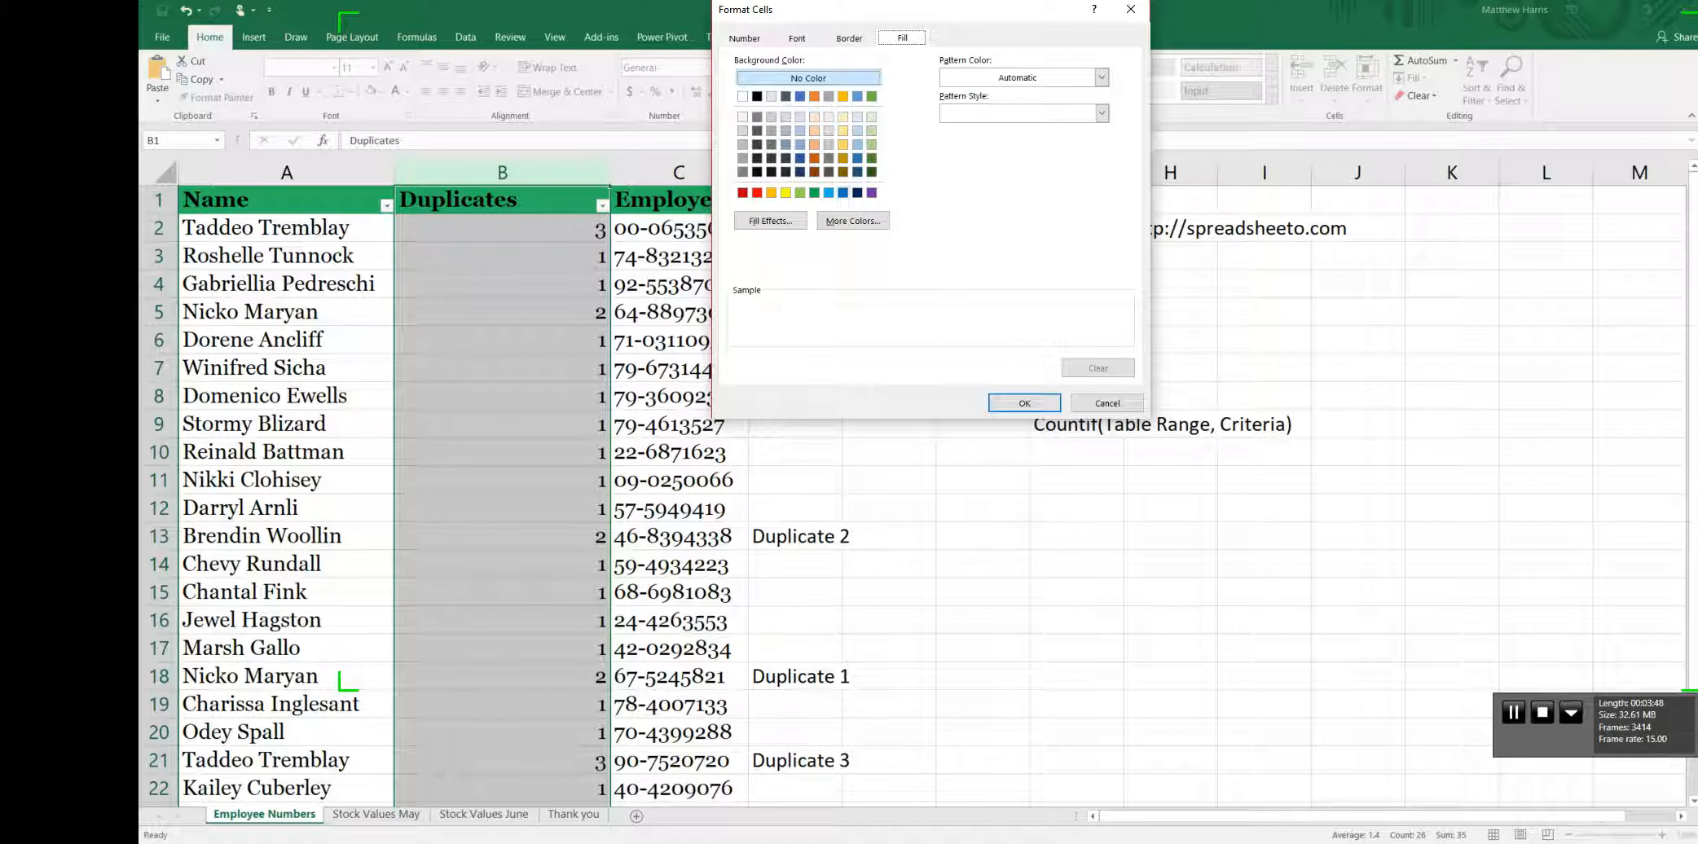
click(785, 193)
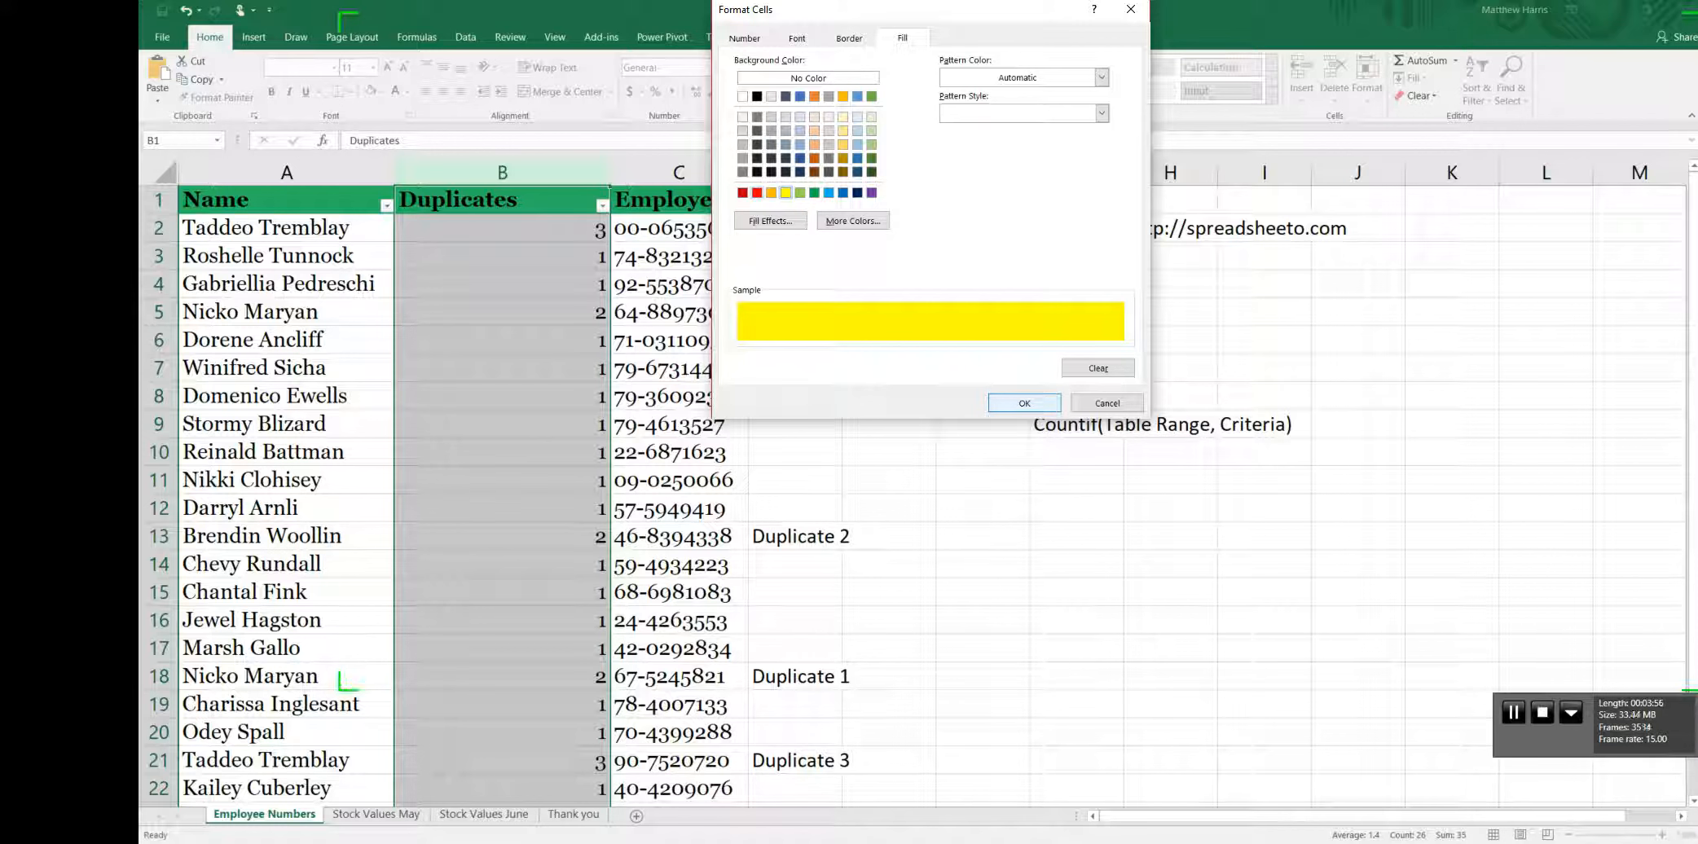
key(Return)
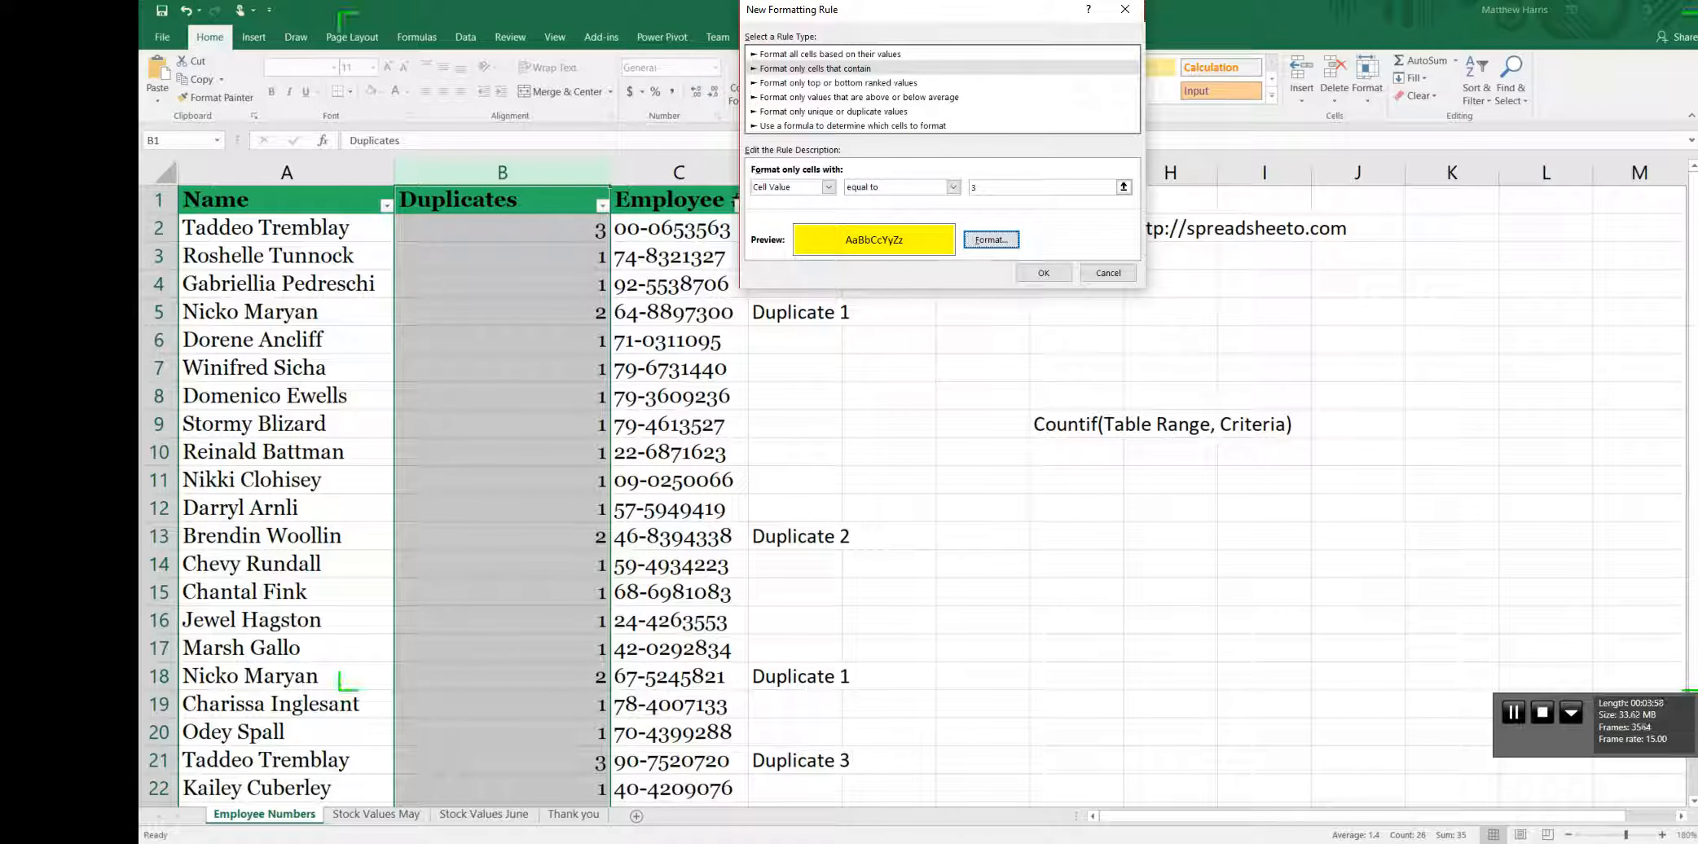
key(Return)
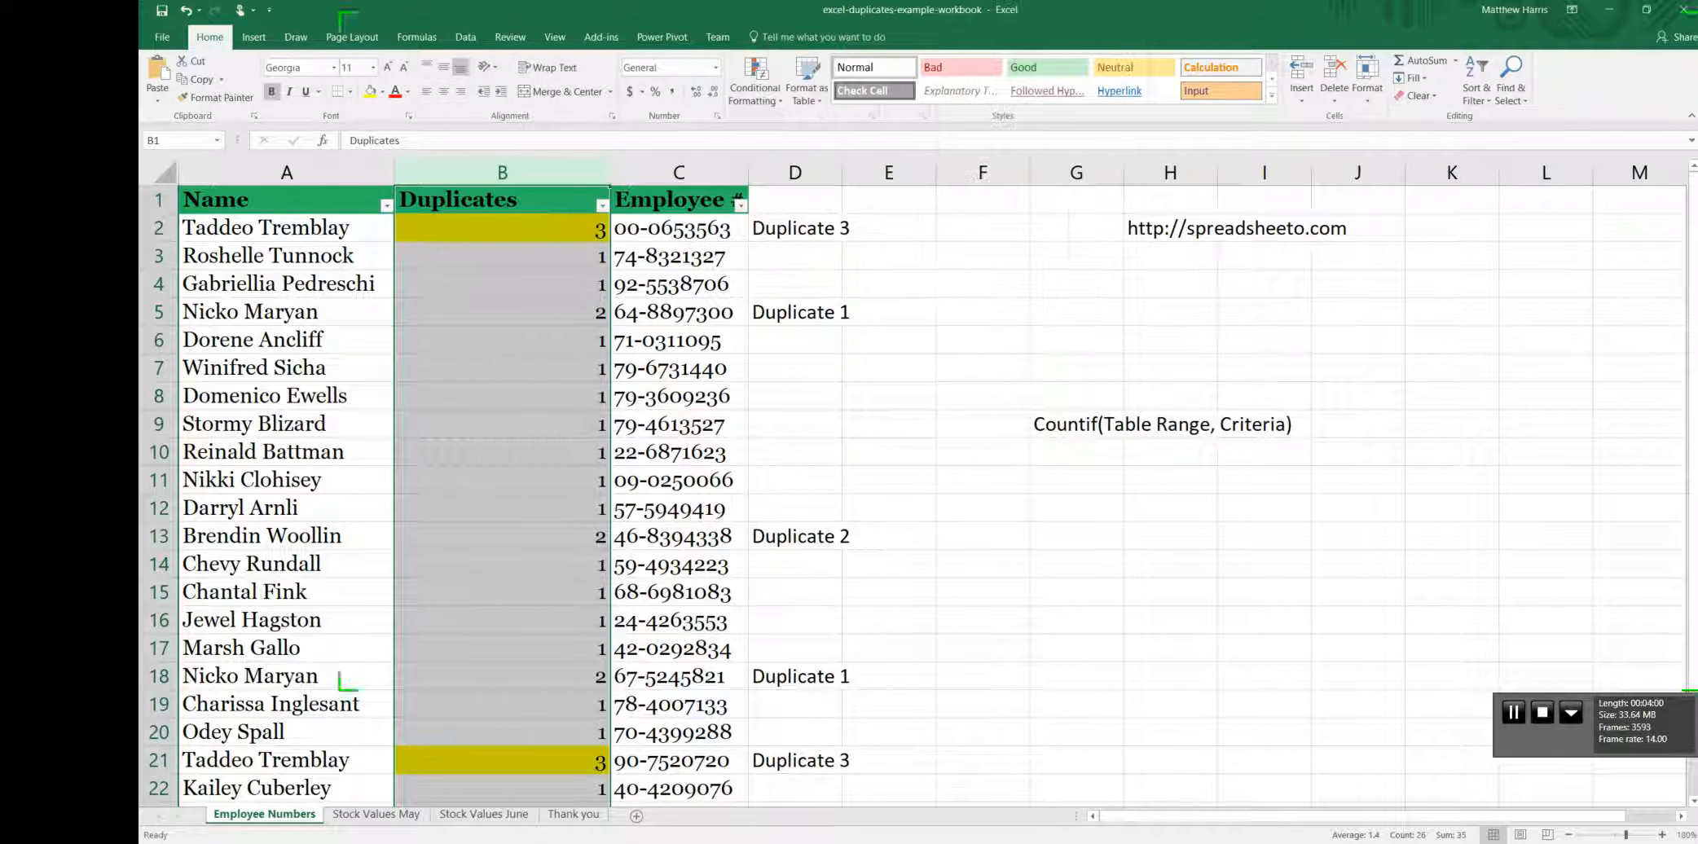
scroll(342, 679, down, 4)
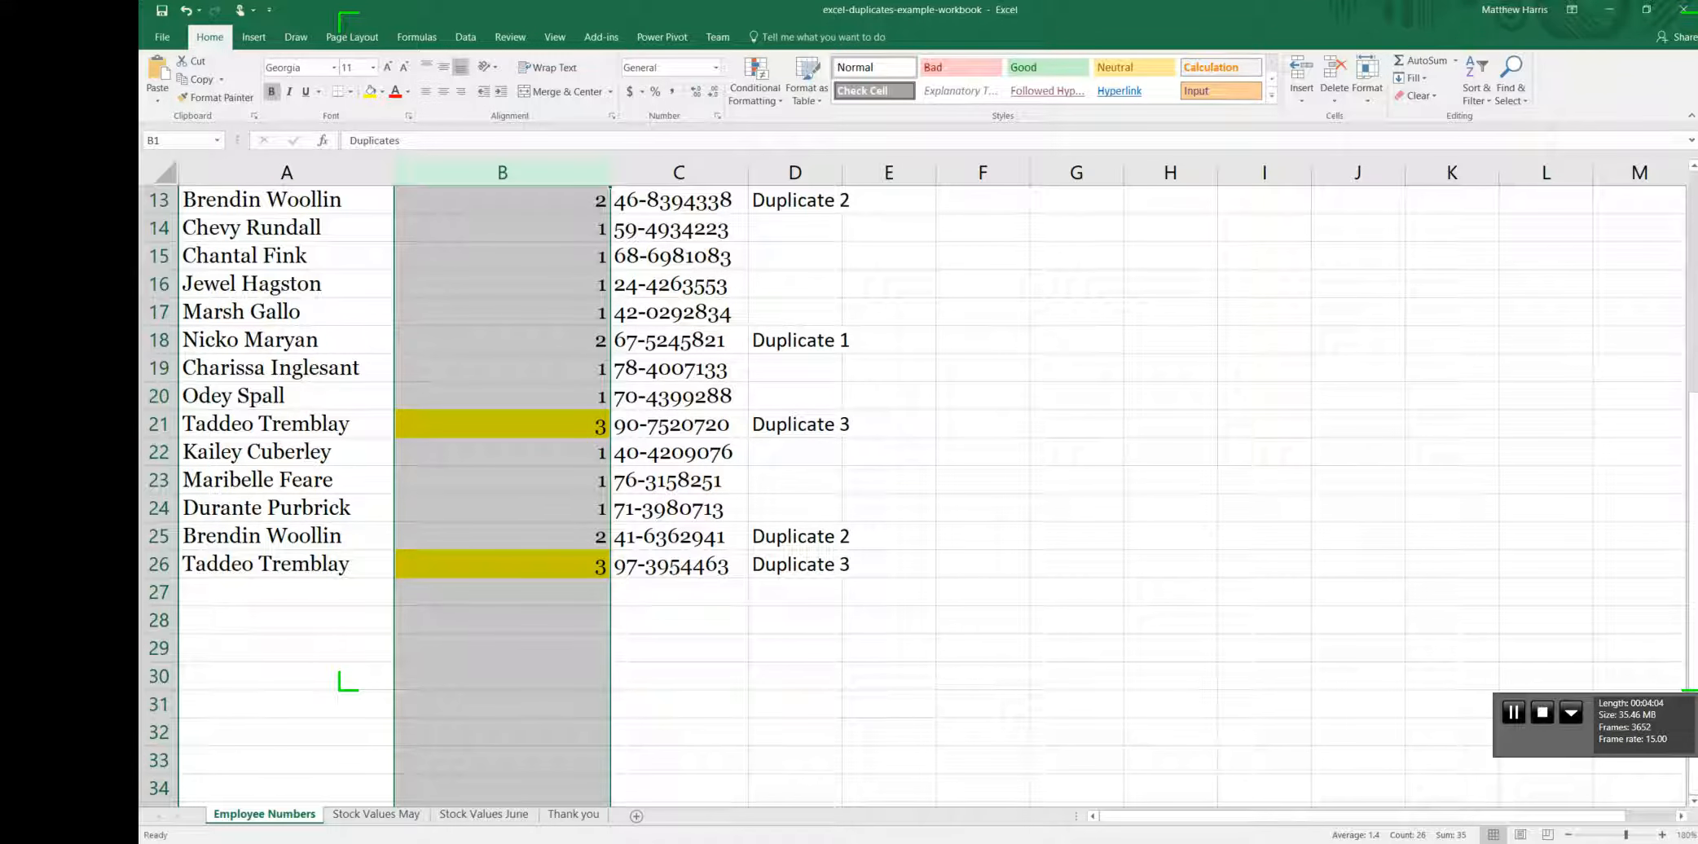
scroll(342, 679, up, 4)
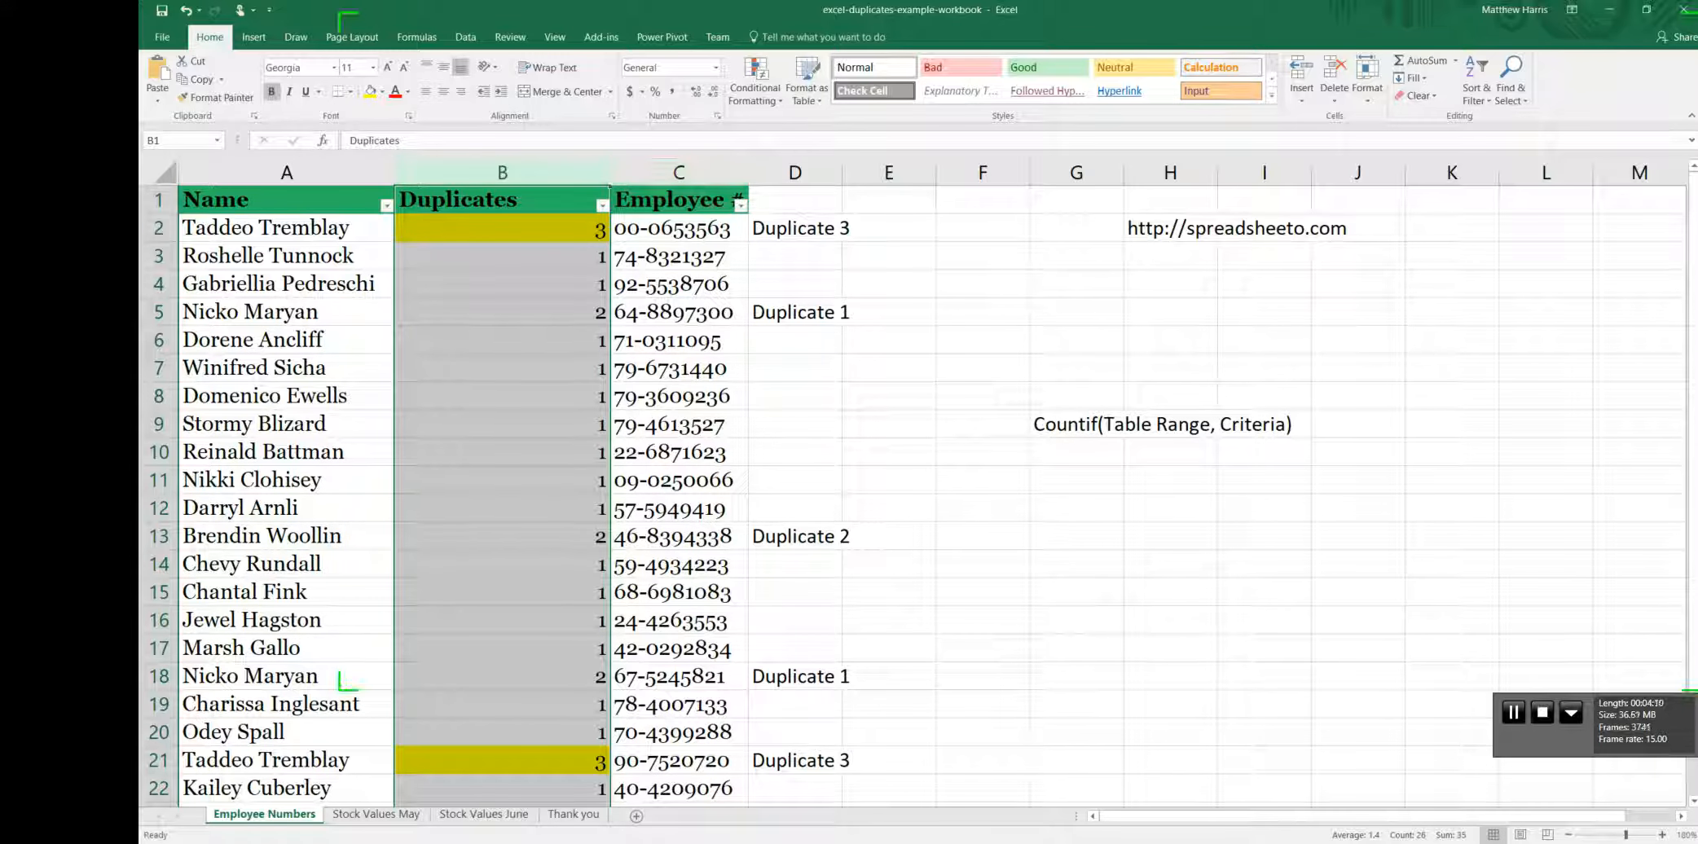
Create a new conditional formatting rule on cell B5 for cells whose value is equal to 2.
click(502, 312)
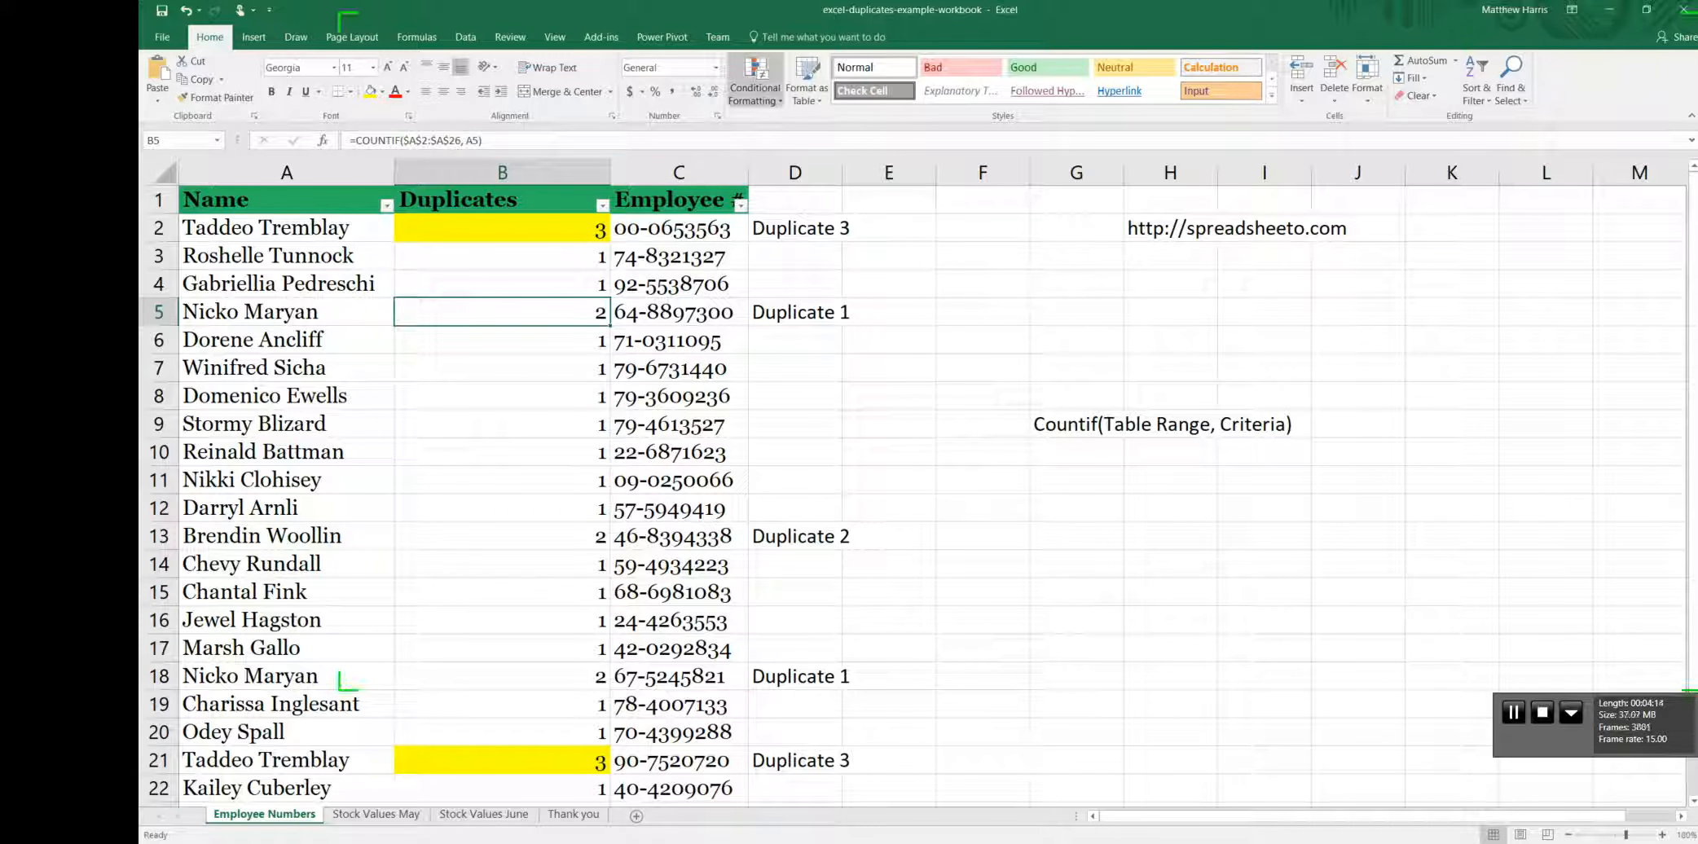
click(756, 88)
mouse_move(790, 232)
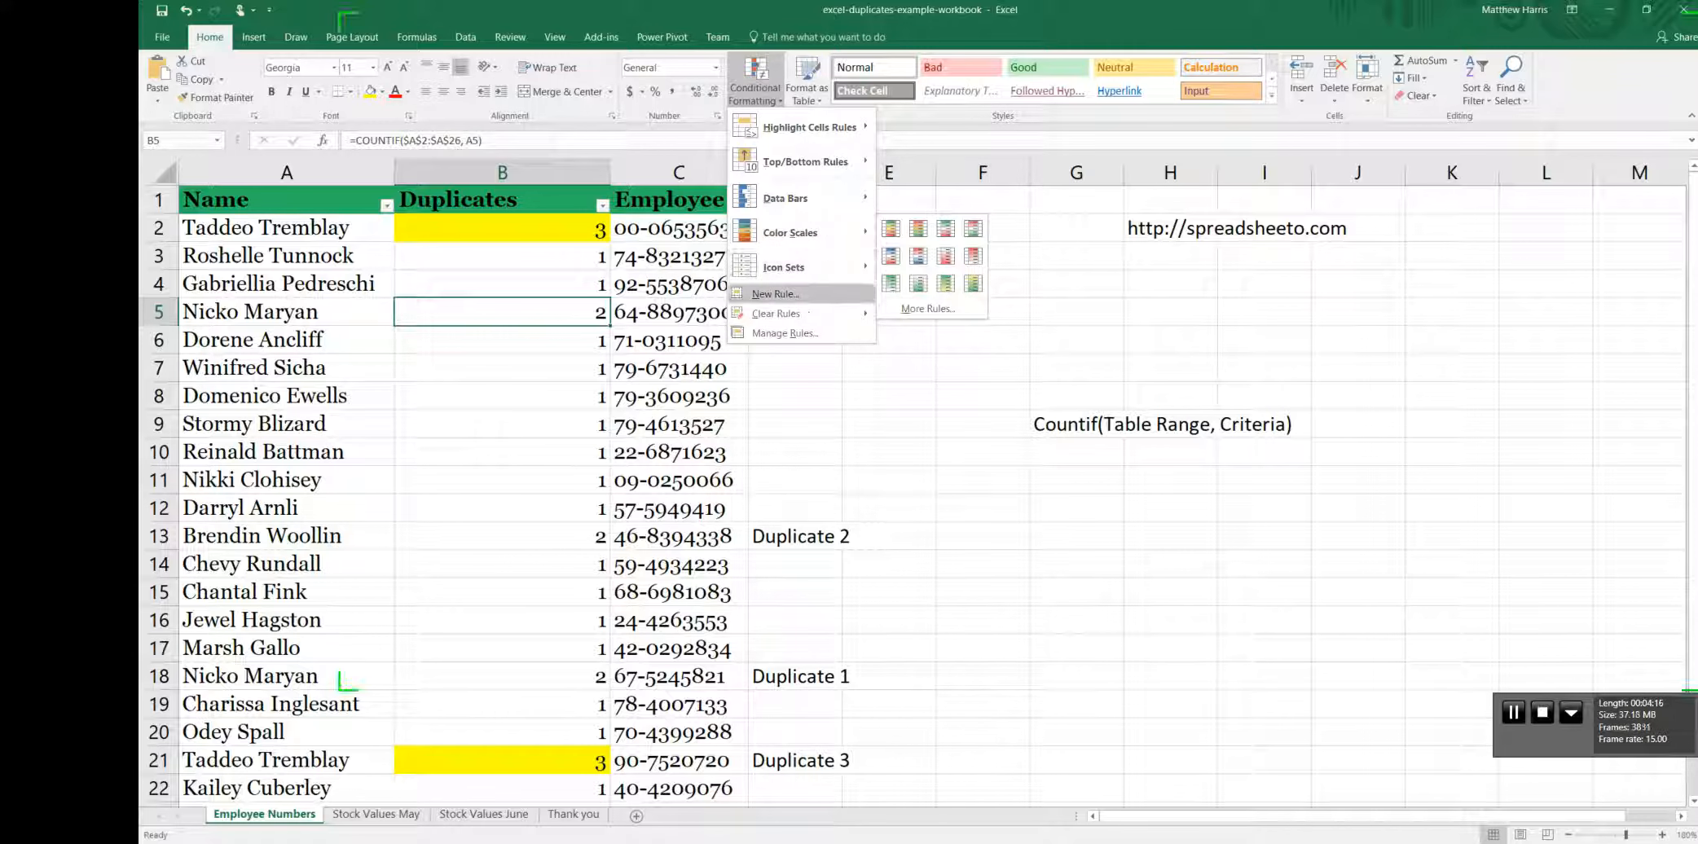
click(927, 309)
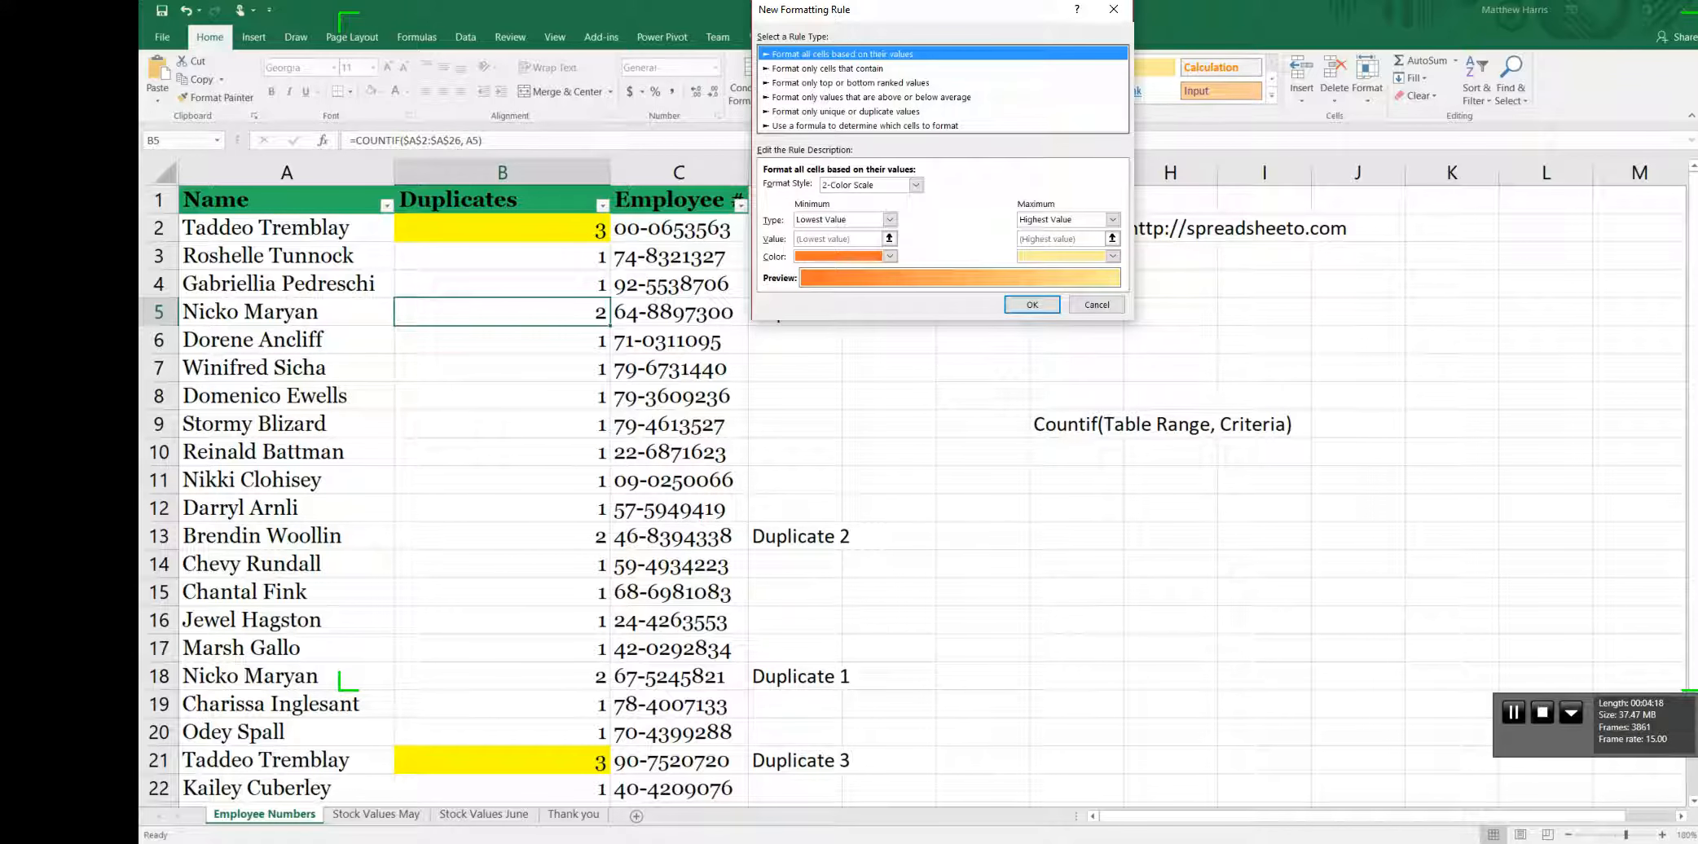
click(827, 68)
click(965, 186)
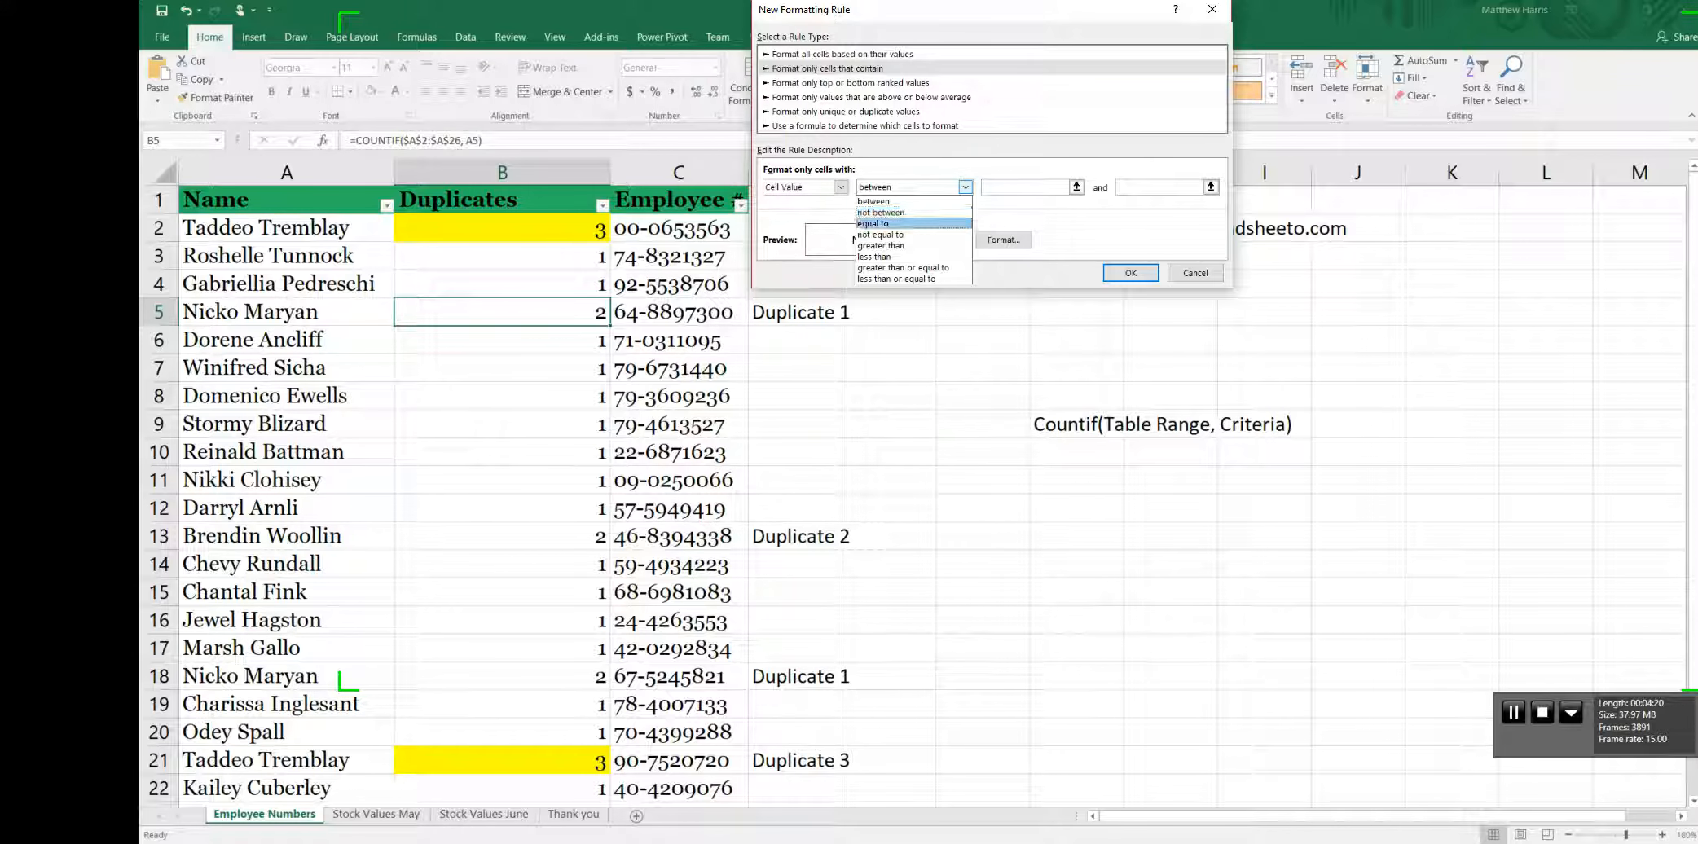
click(872, 223)
key(Tab)
text(2)
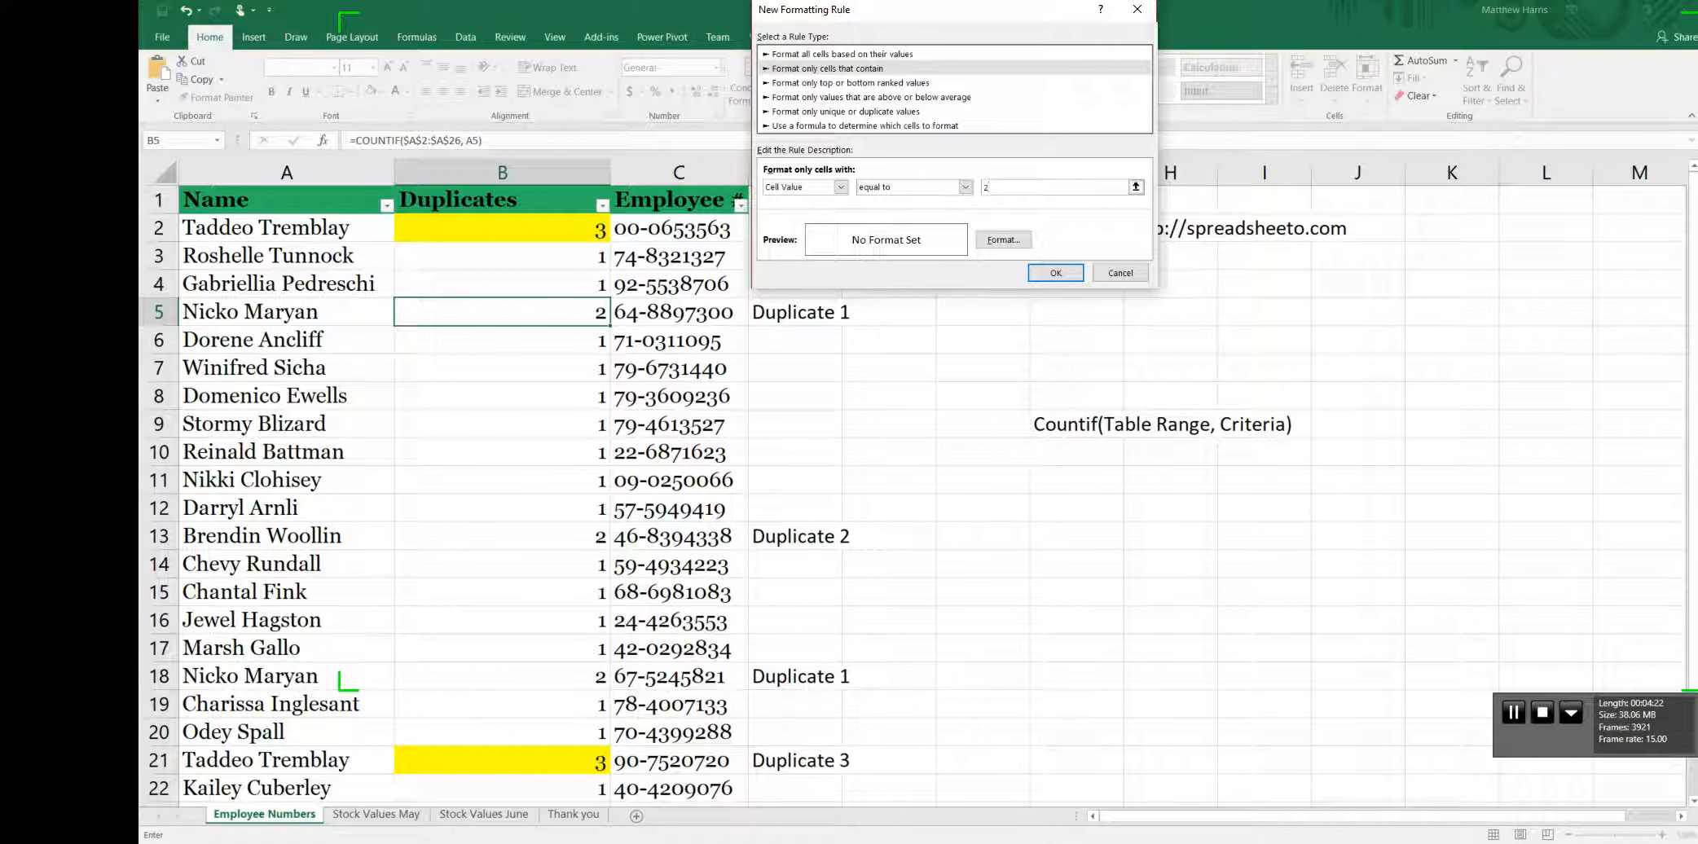
Give the equal-to-2 rule a light blue background fill and apply it.
click(1003, 240)
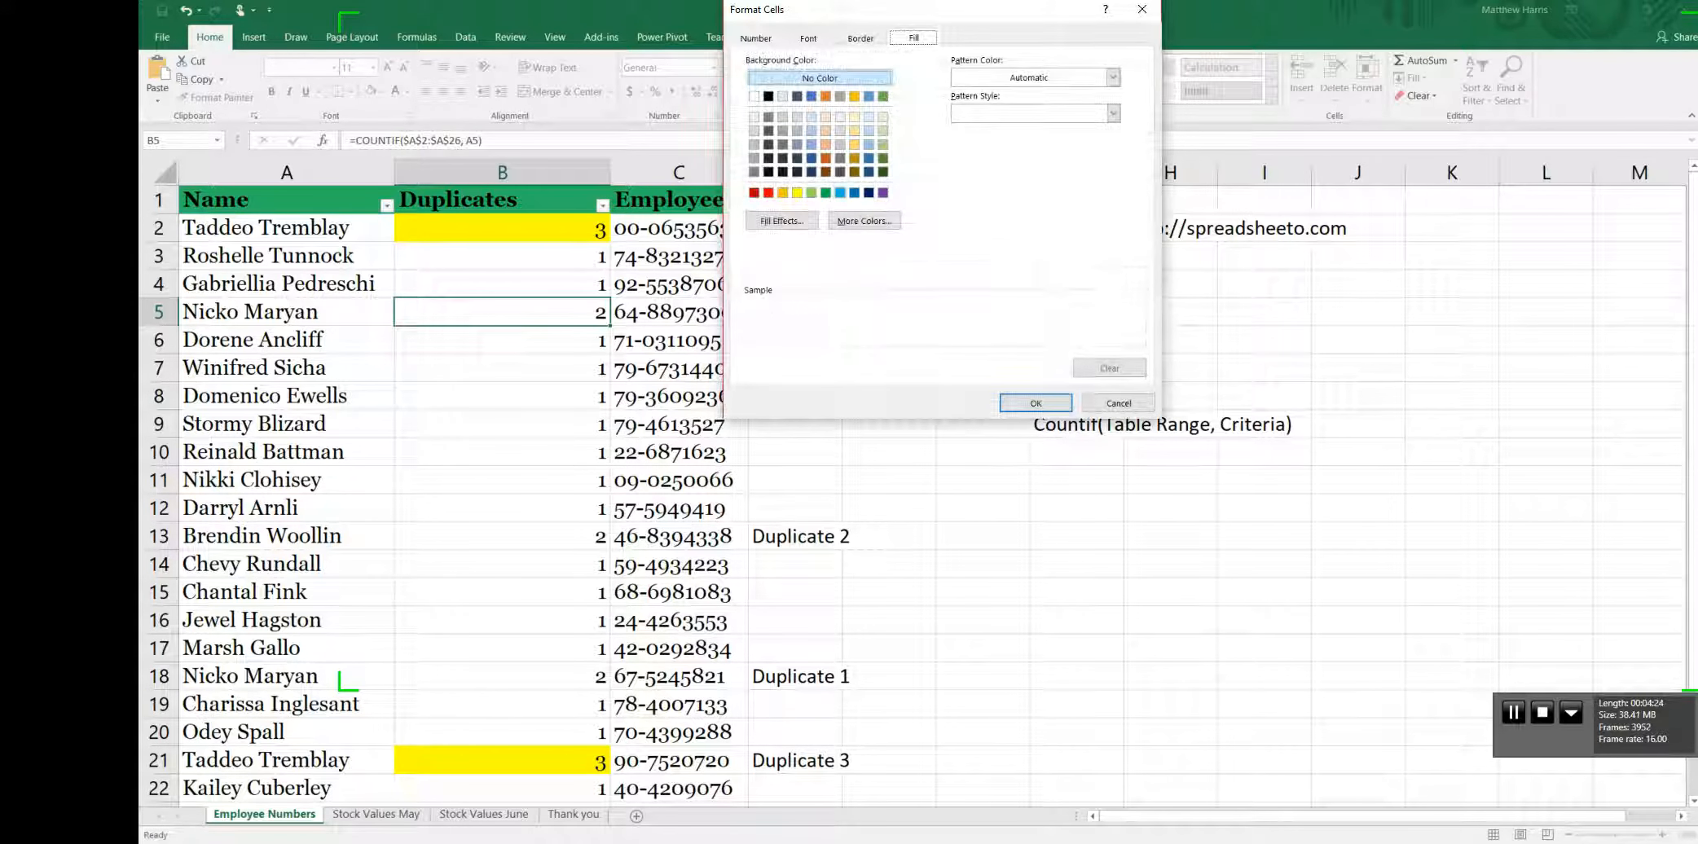
click(840, 193)
click(1035, 402)
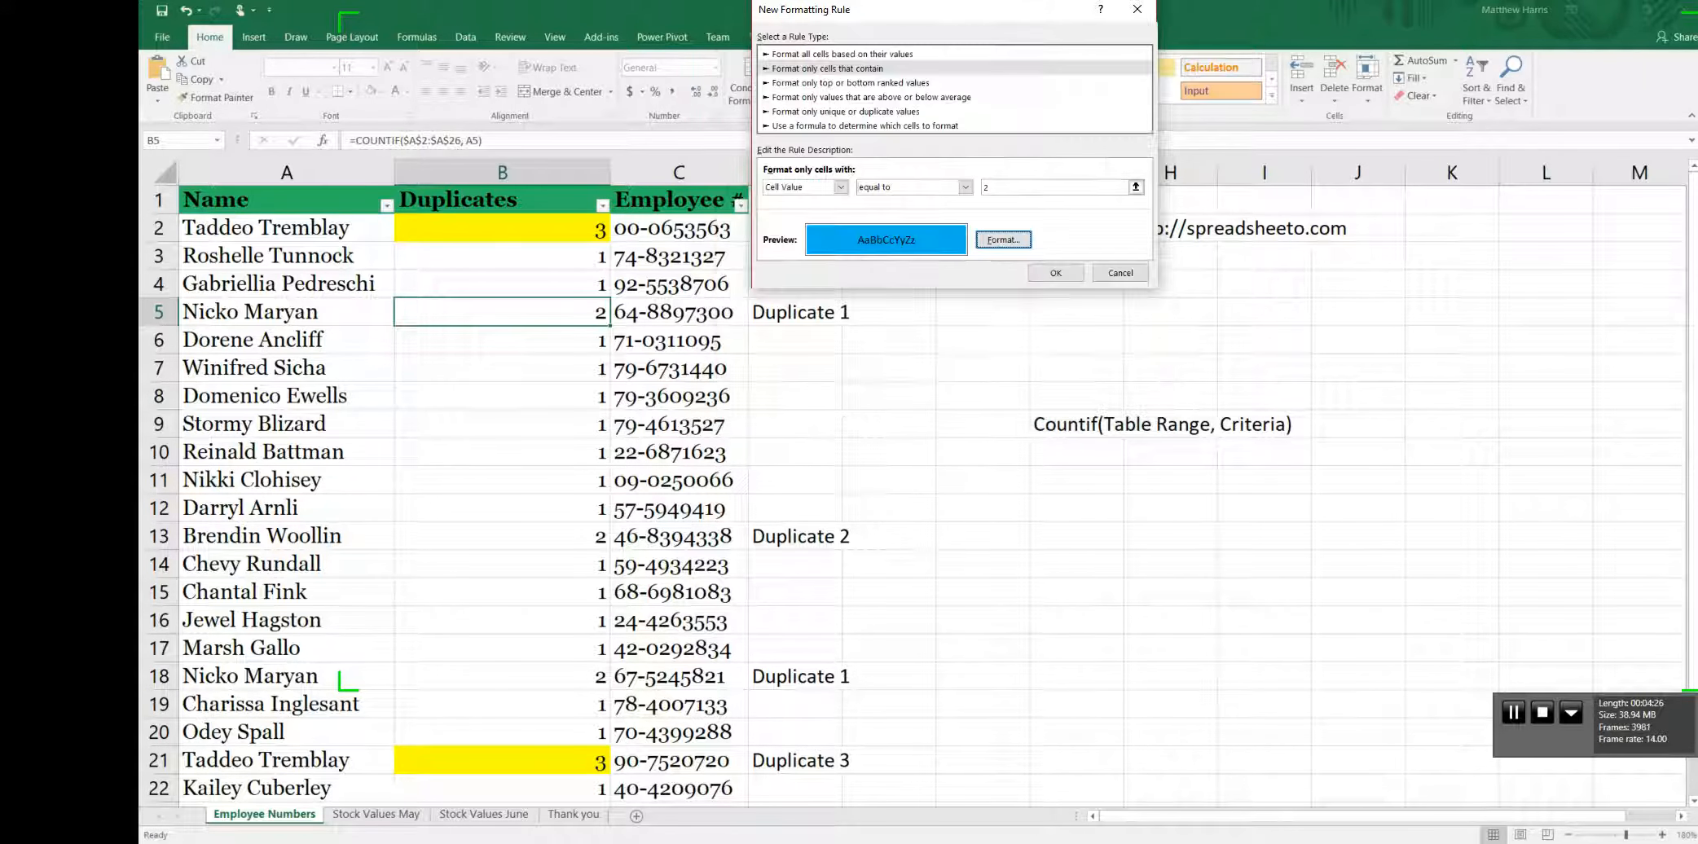
click(1055, 272)
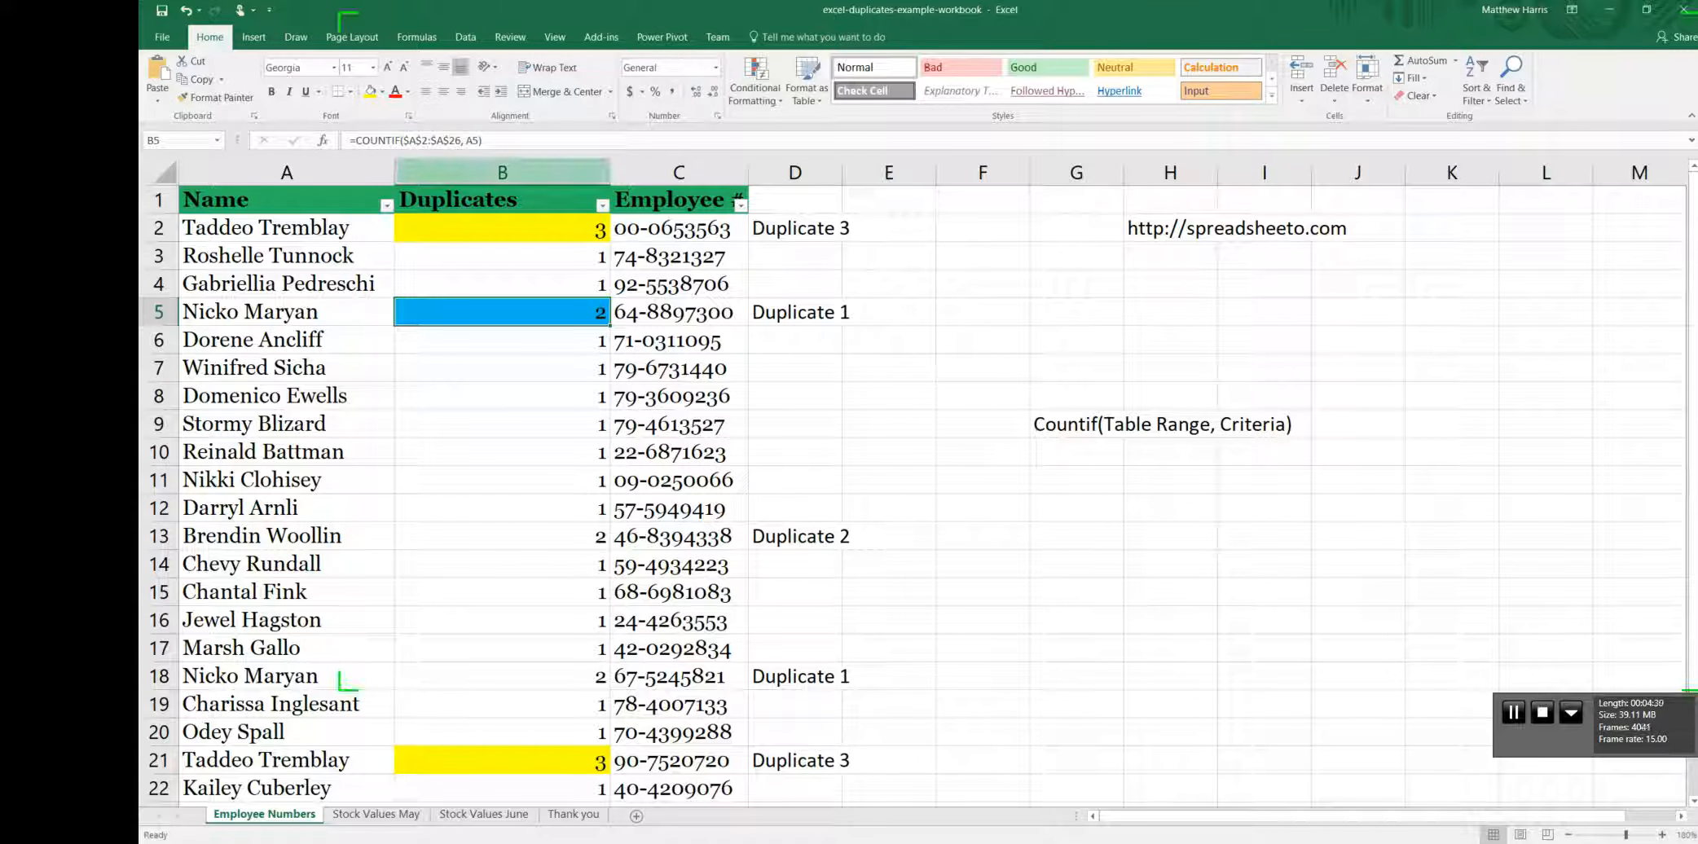
click(498, 173)
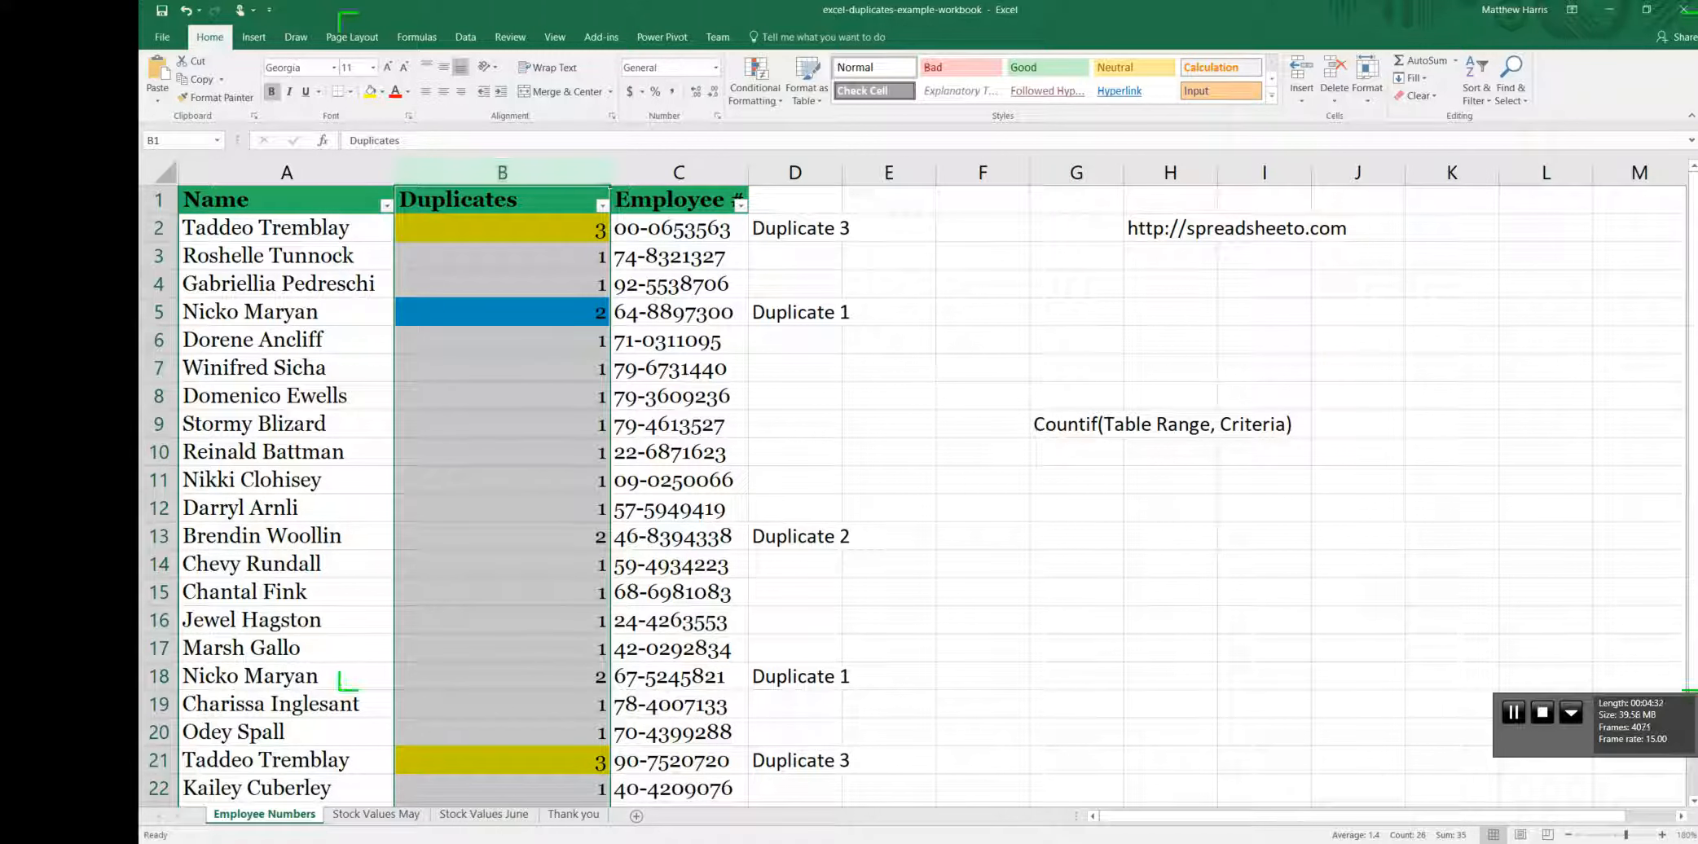
click(755, 93)
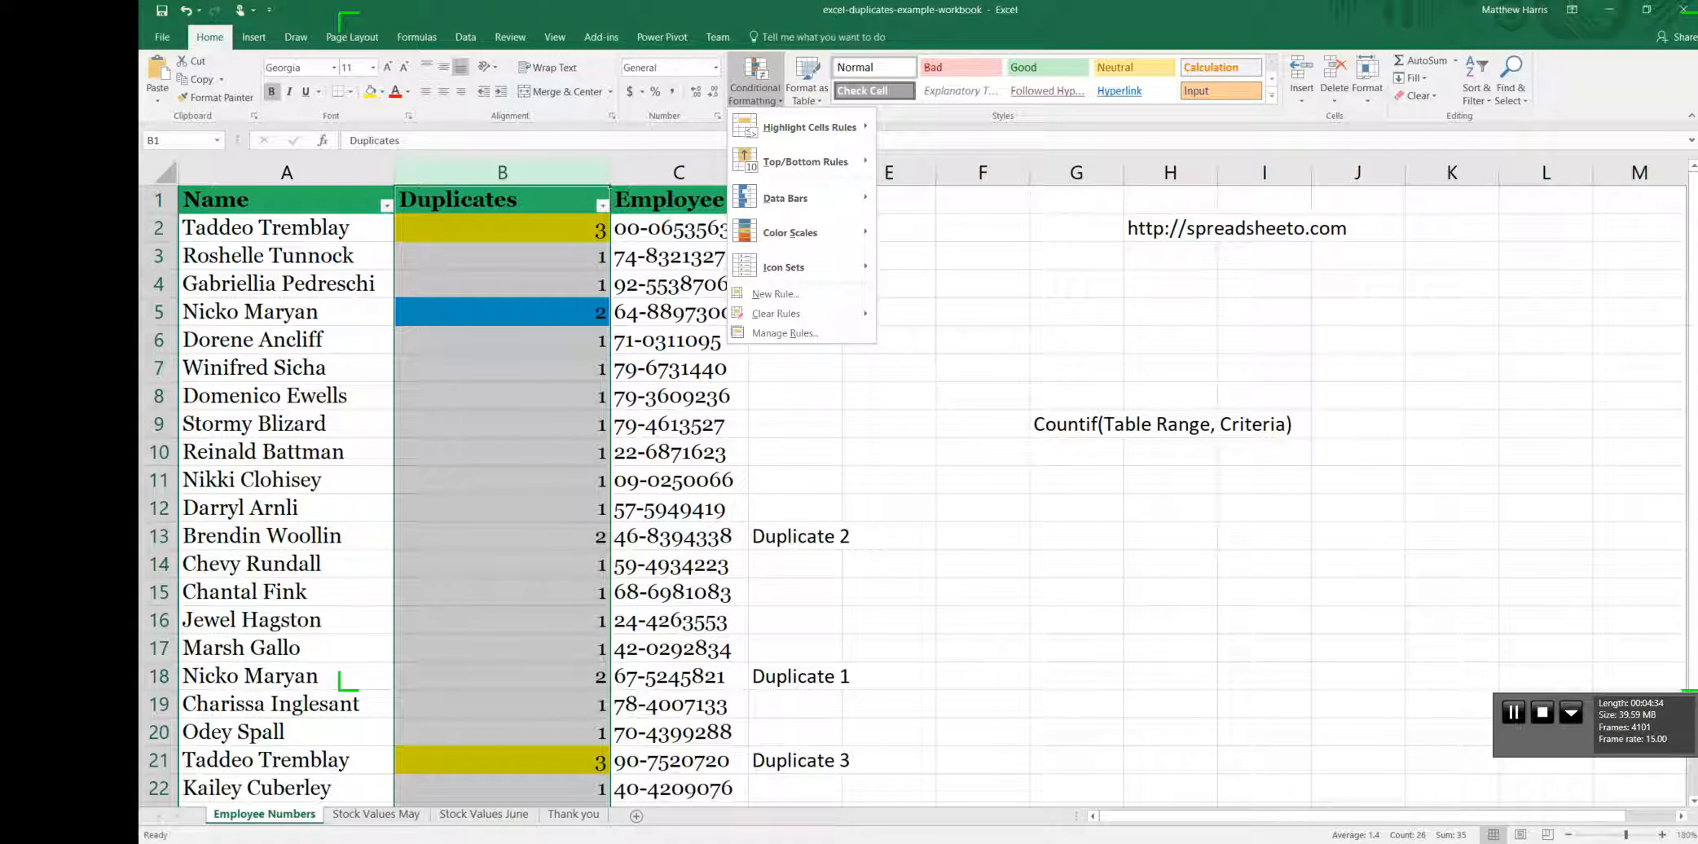
click(502, 229)
click(501, 229)
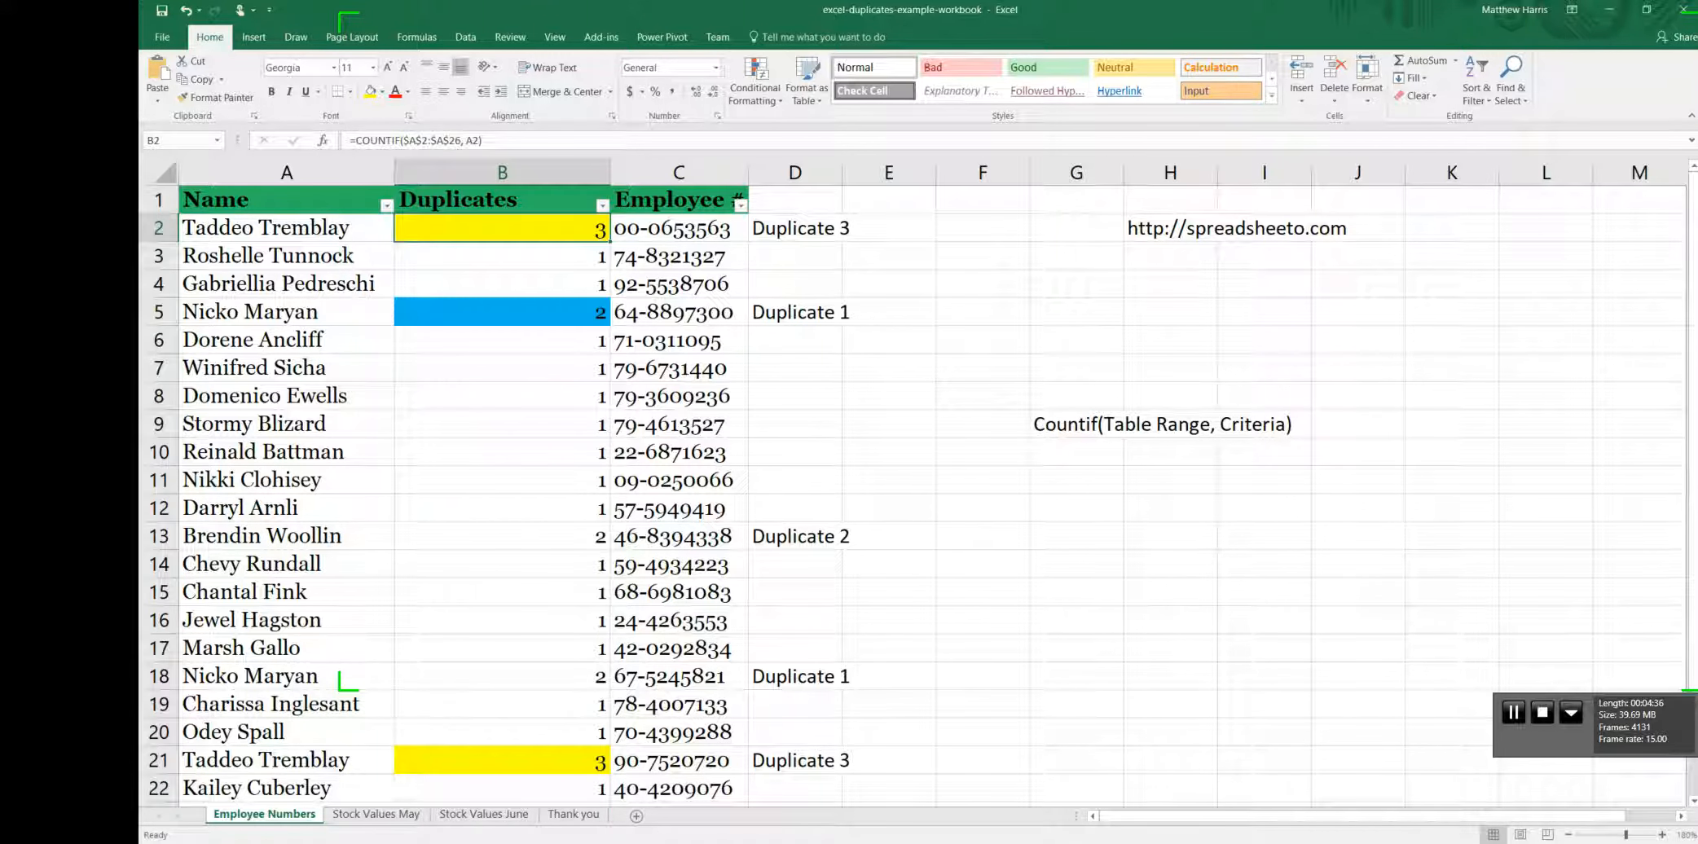
drag(501, 229, 603, 762)
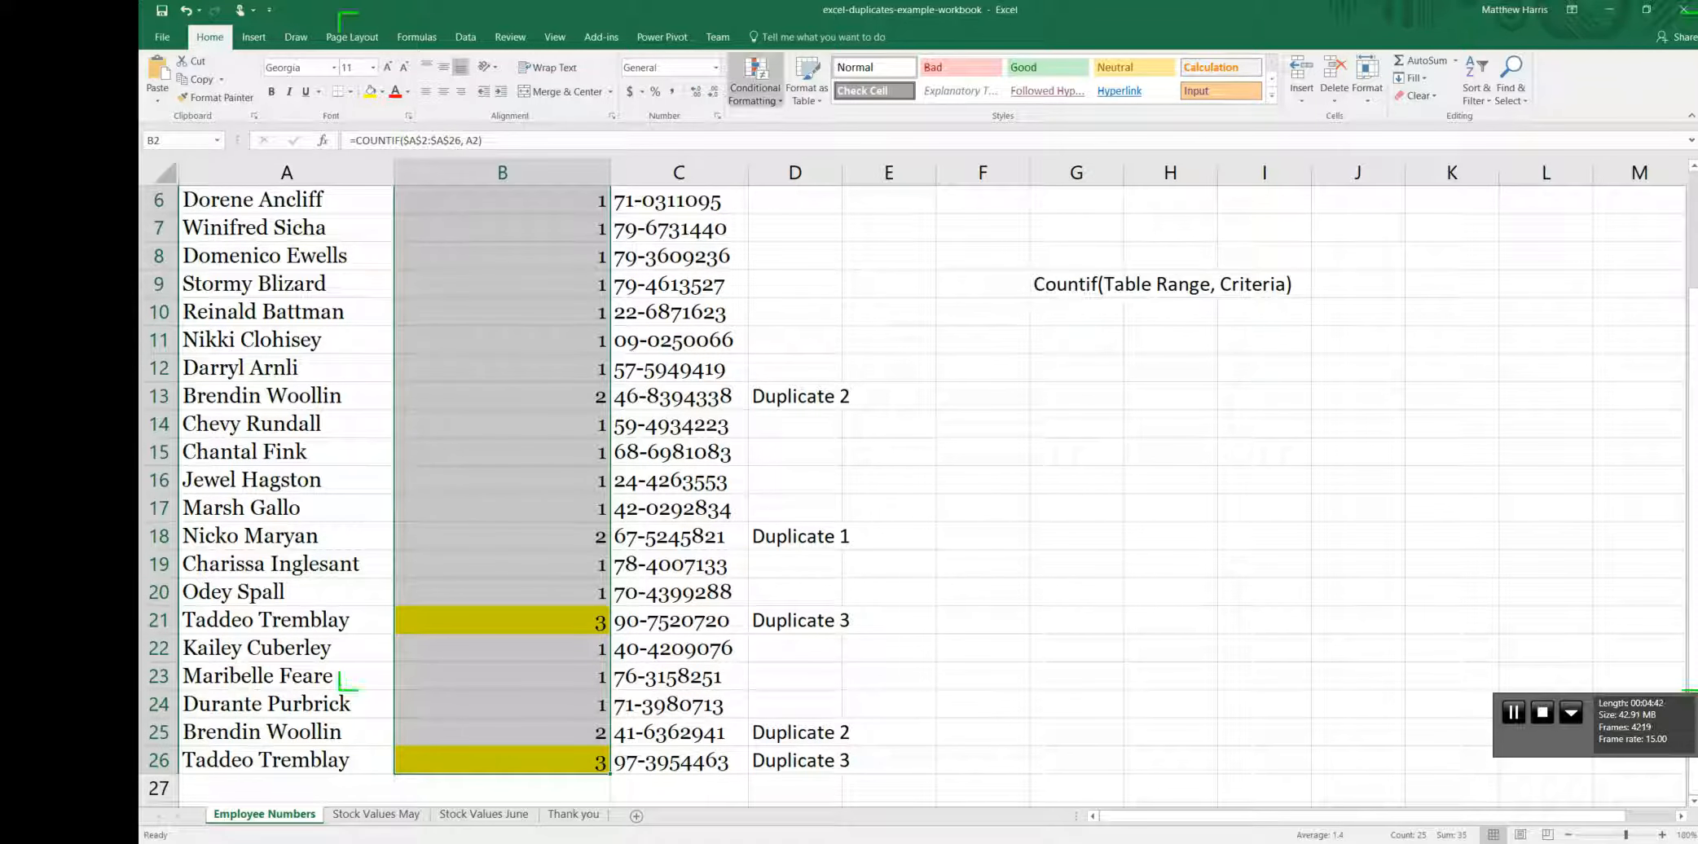
scroll(676, 326, up, 2)
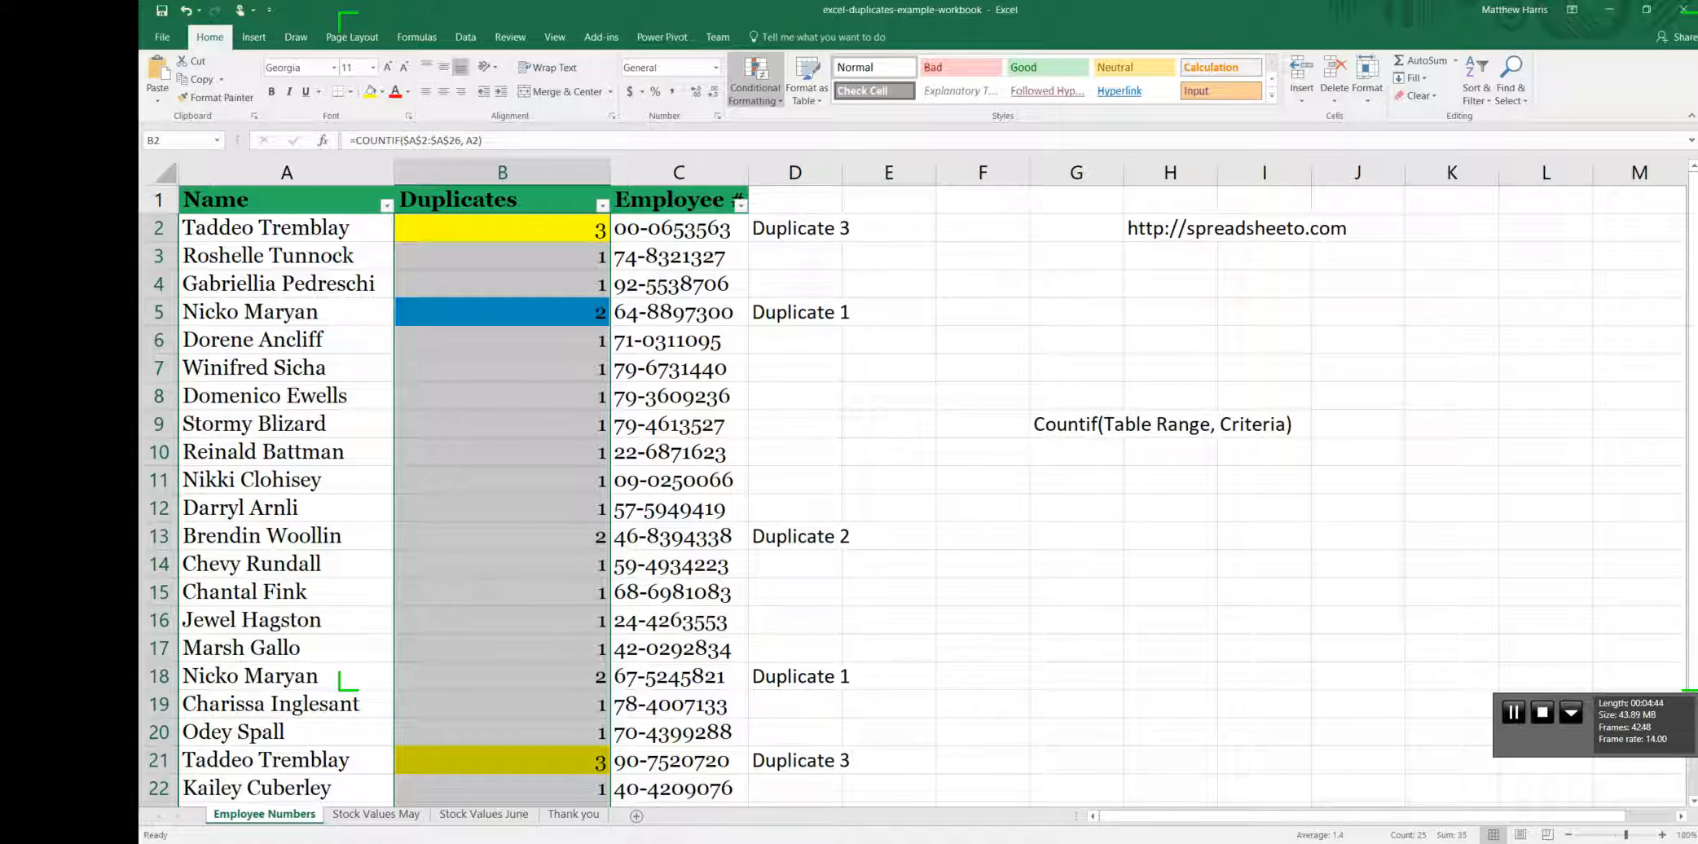
Select column B and open the Conditional Formatting Rules Manager for it.
click(502, 172)
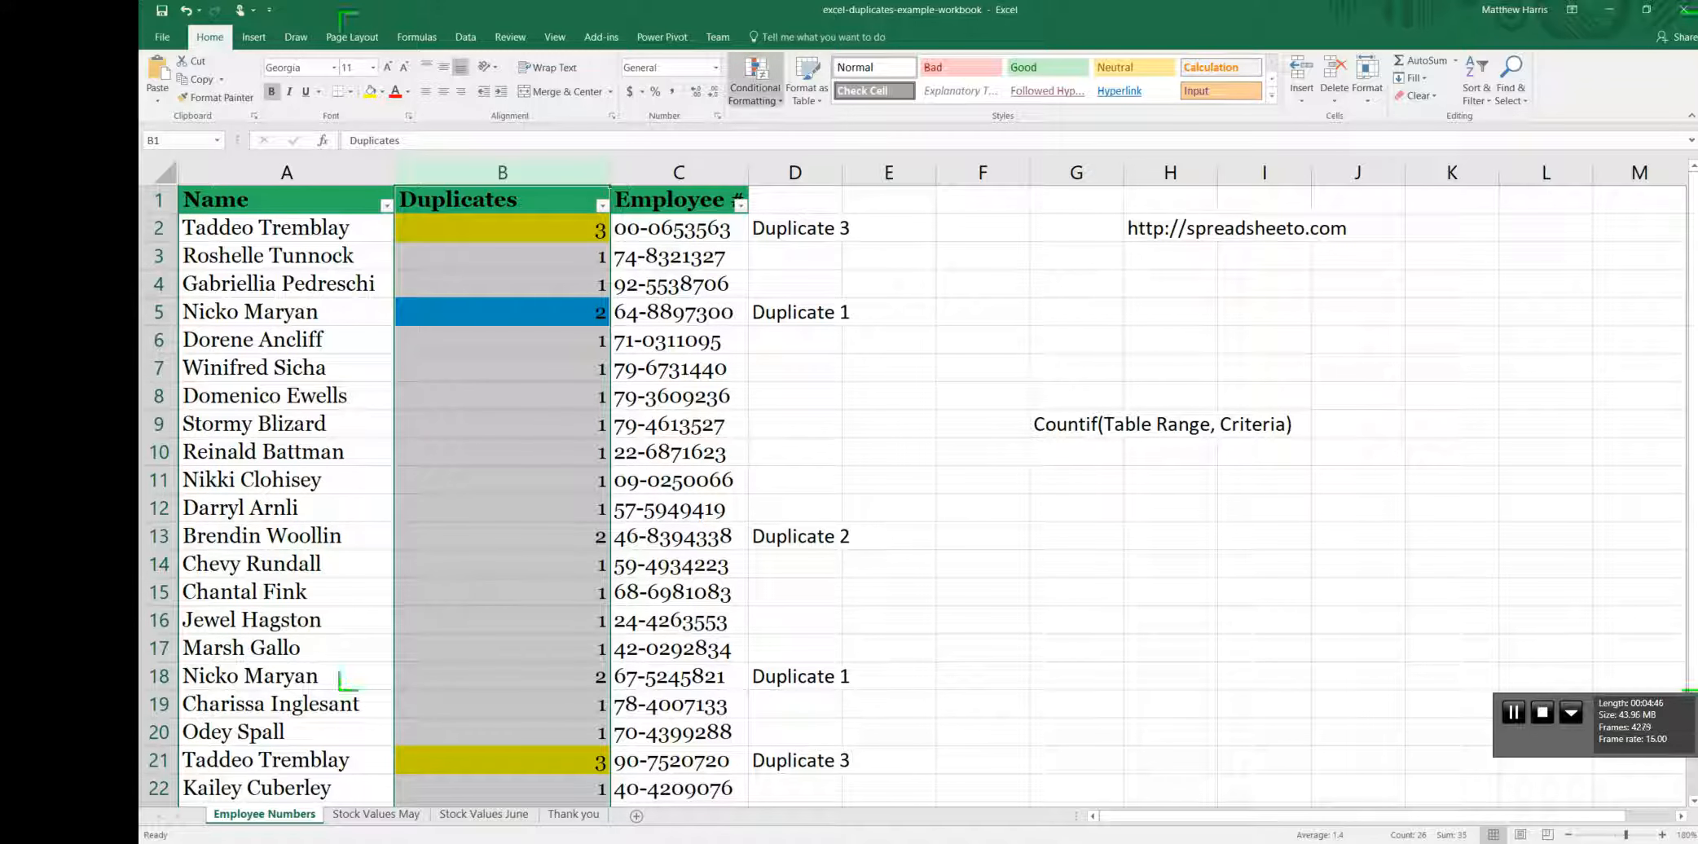
click(755, 82)
click(775, 294)
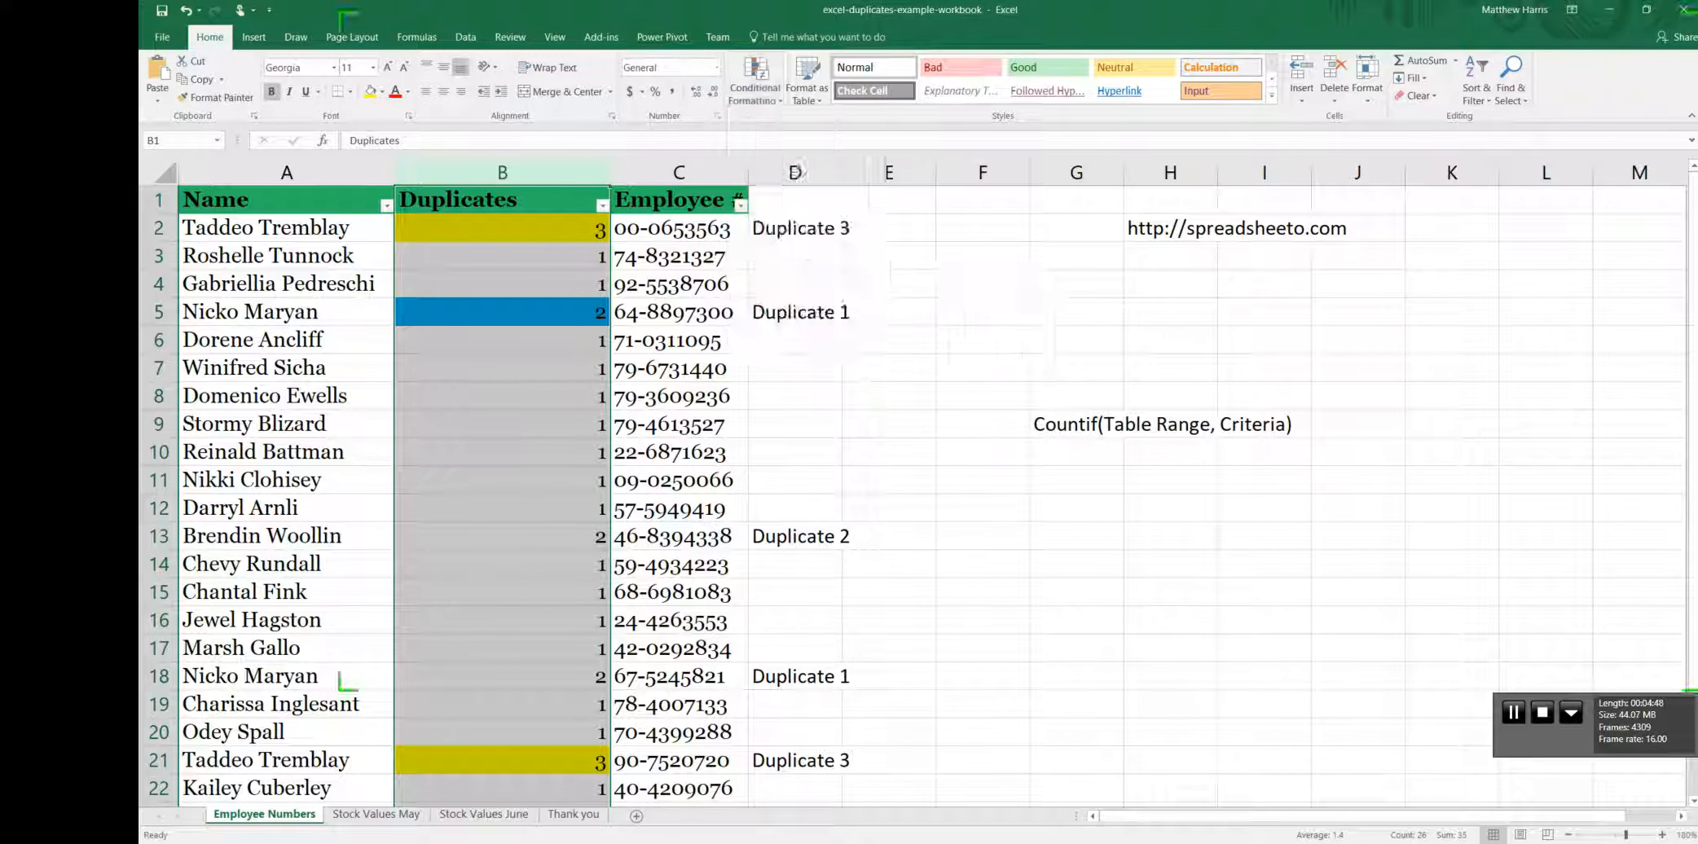
key(Escape)
click(755, 82)
click(785, 333)
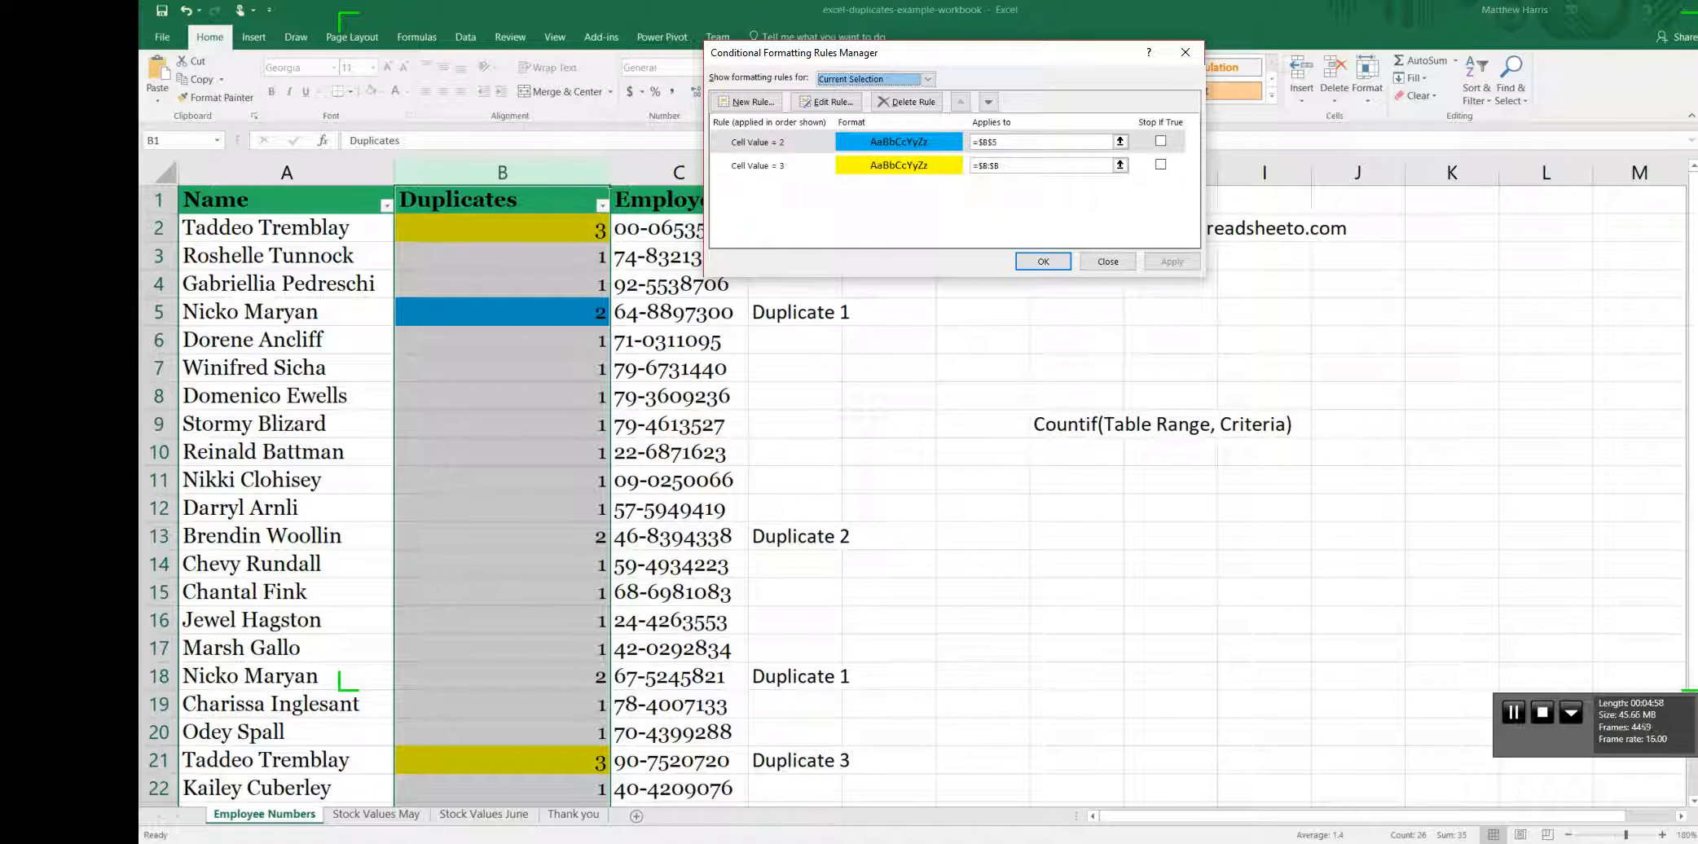
Change the range of the equal-to-2 rule to =$B:$B and apply it to the whole column.
click(989, 142)
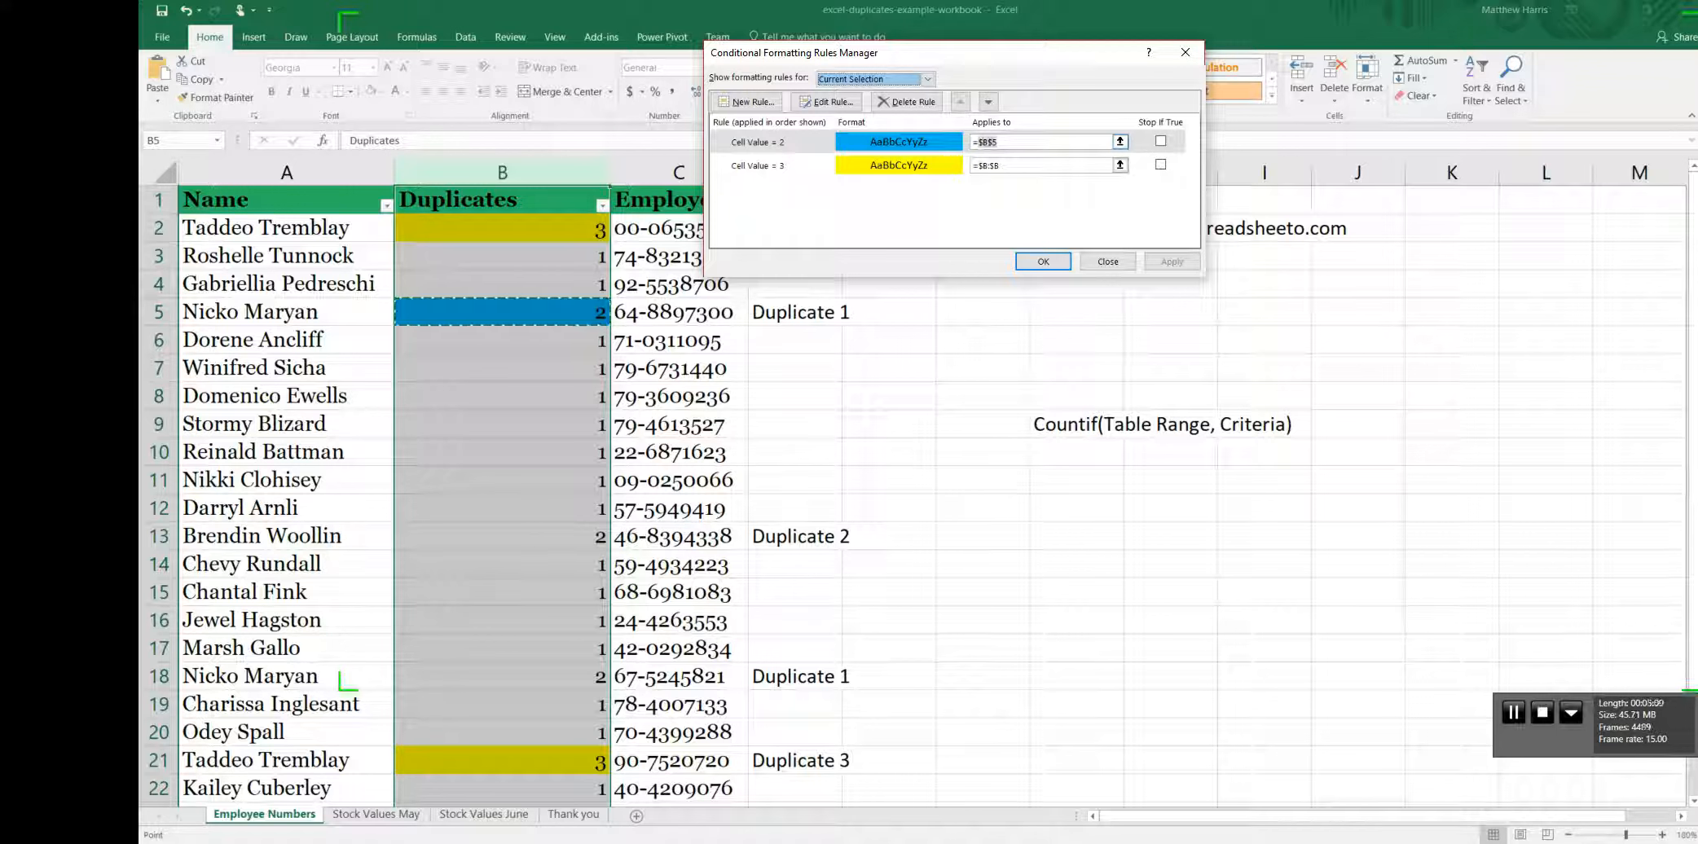
click(998, 142)
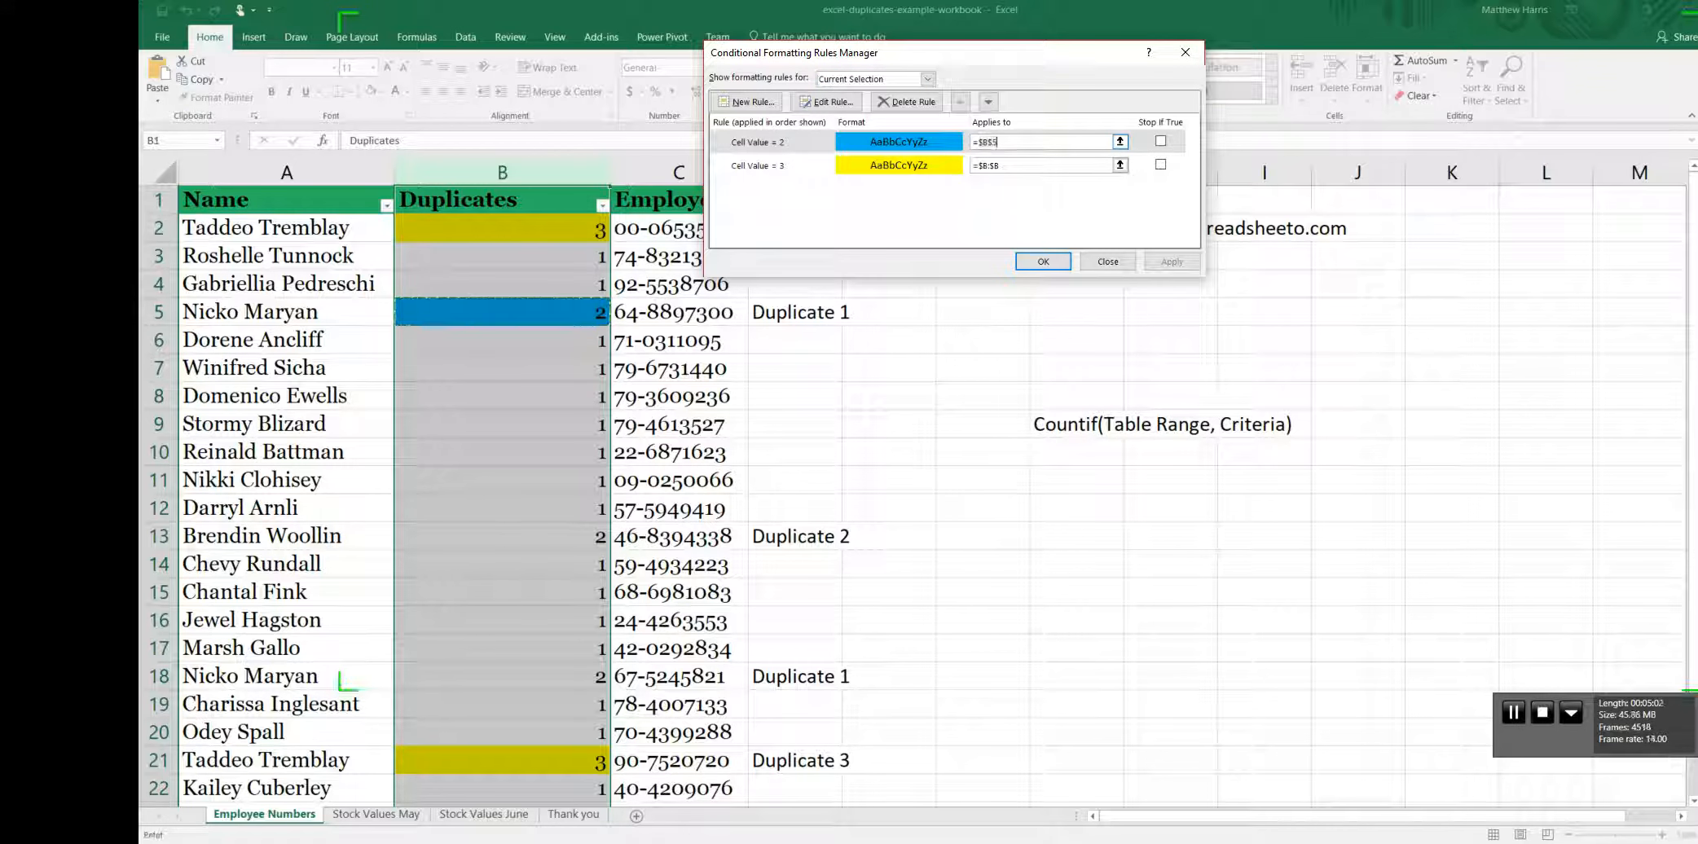
key(BackSpace)
key(BackSpace)
text(:$)
click(1172, 261)
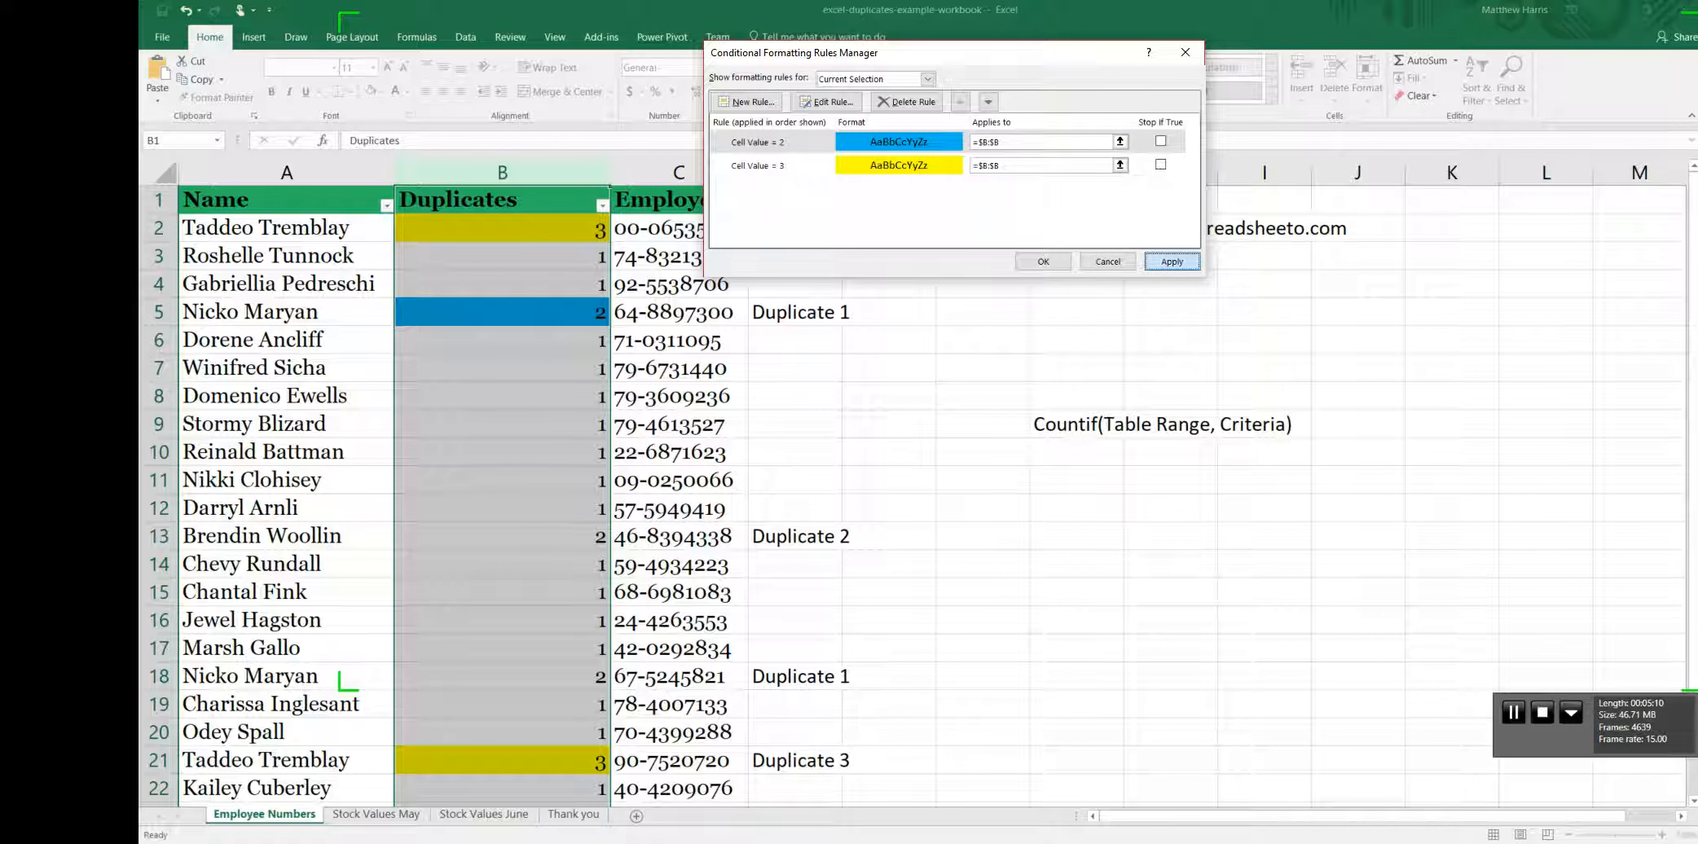
click(1042, 261)
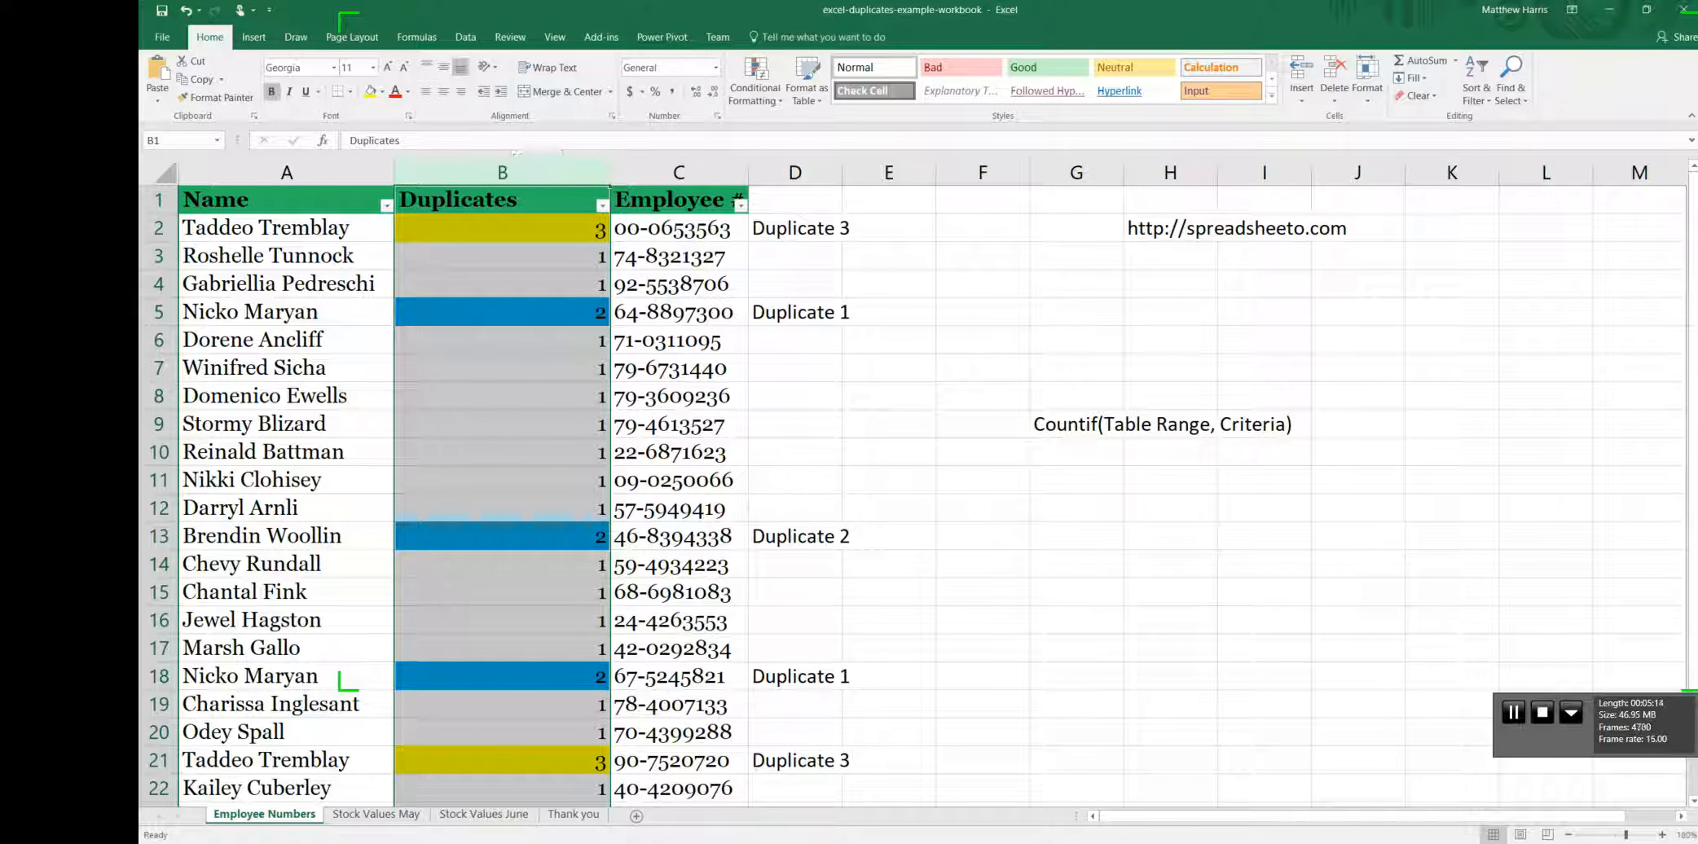
Review the blue and yellow highlights down column B to row 26, selecting rows 5, 13 and 18 for comparison.
scroll(896, 489, down, 3)
scroll(502, 423, down, 2)
click(502, 424)
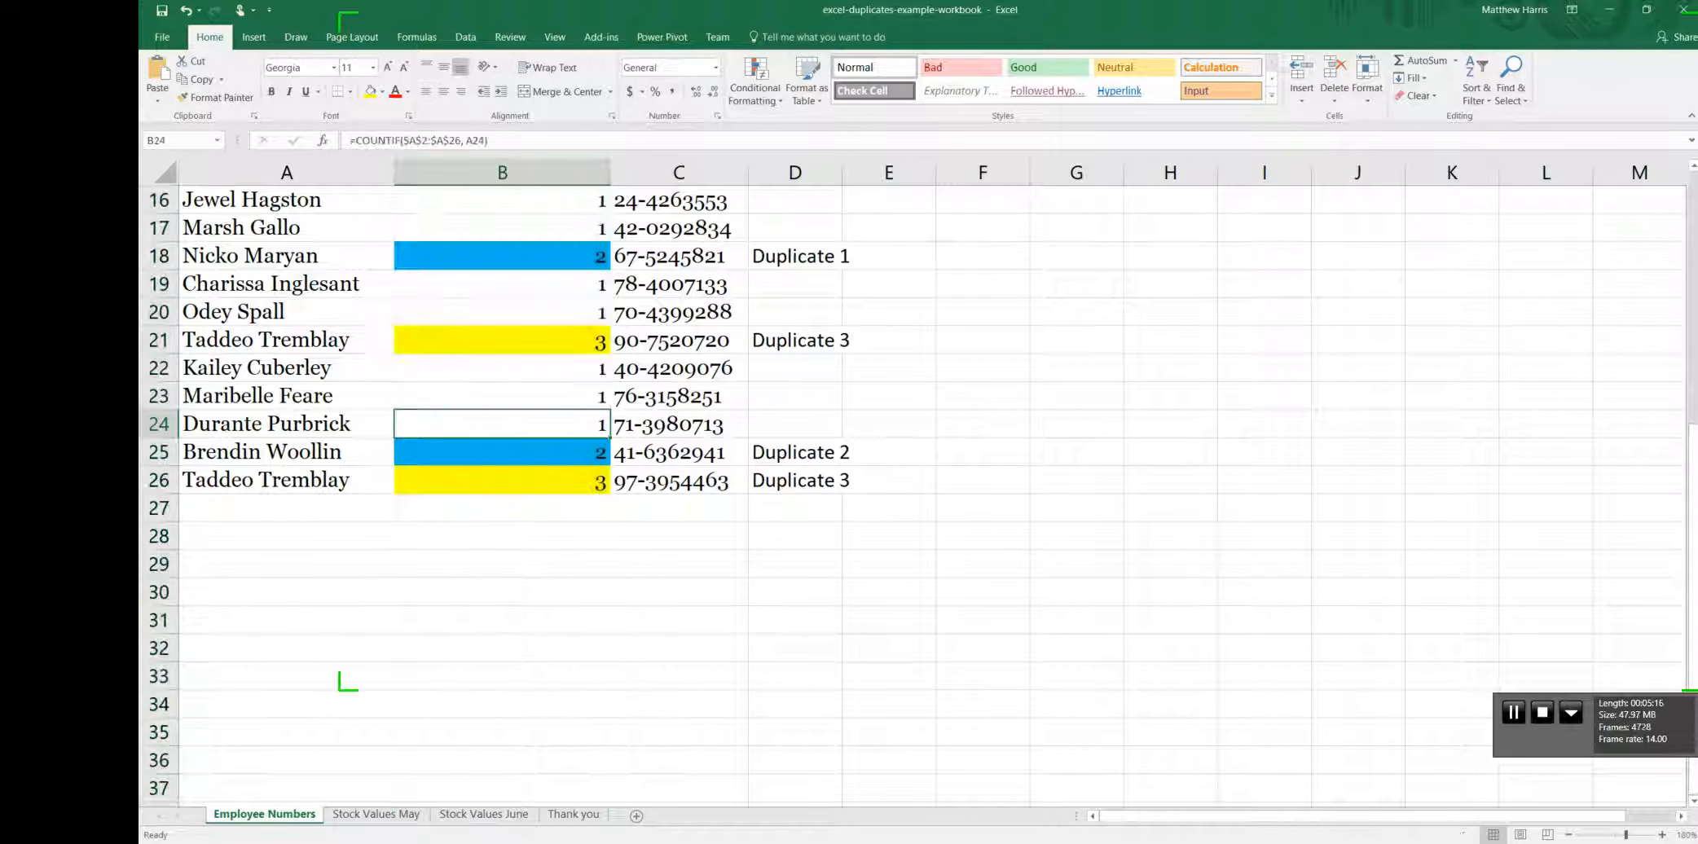
scroll(502, 423, up, 5)
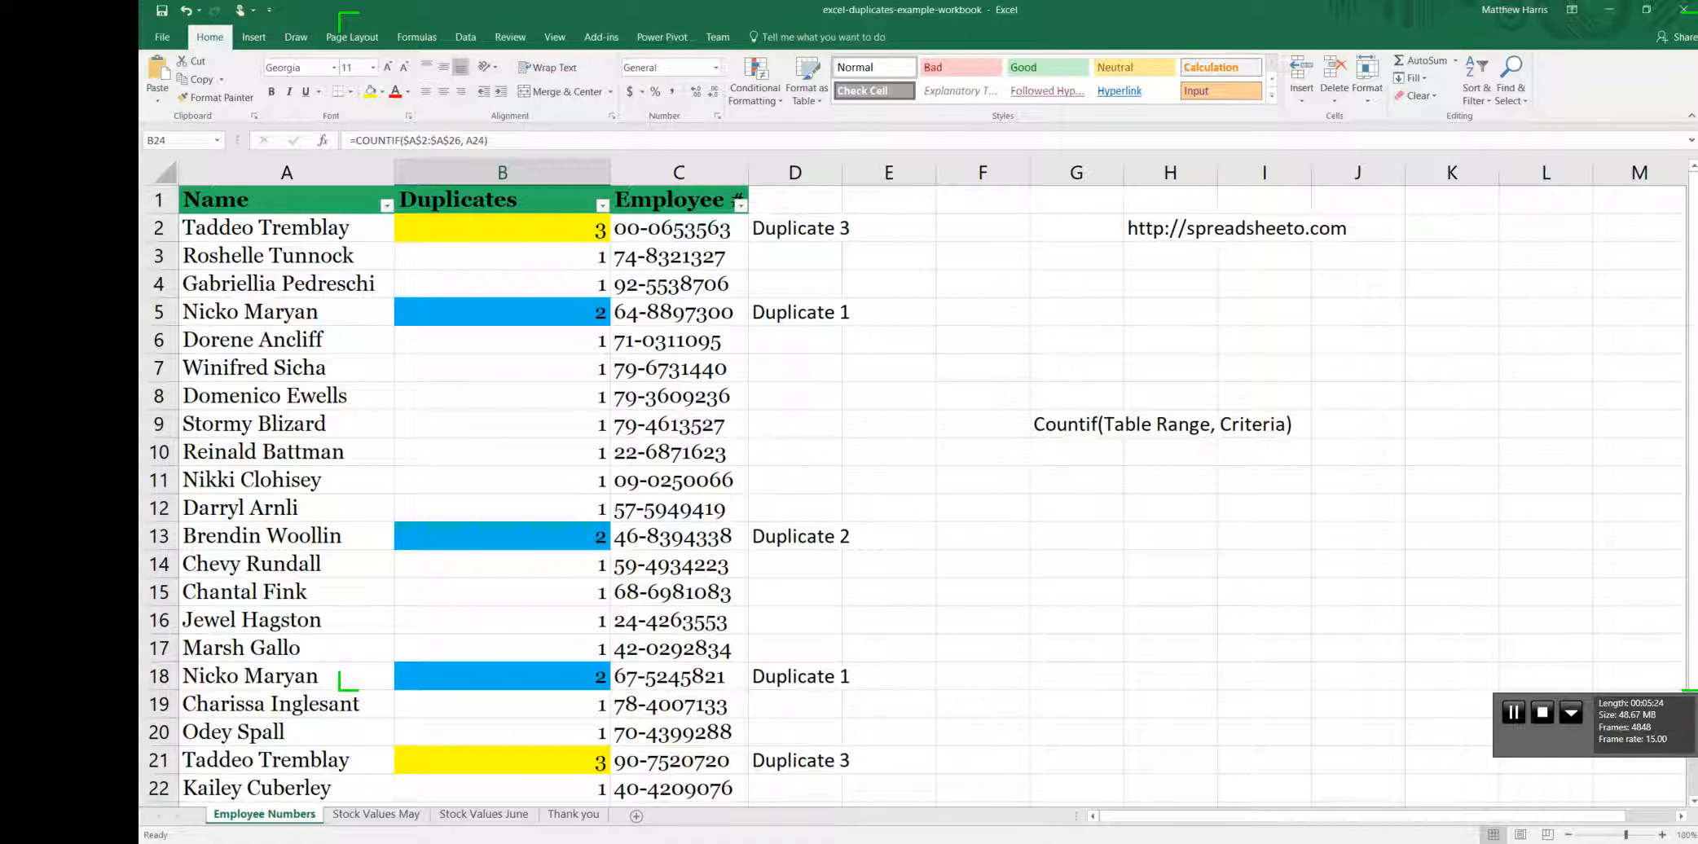
click(502, 313)
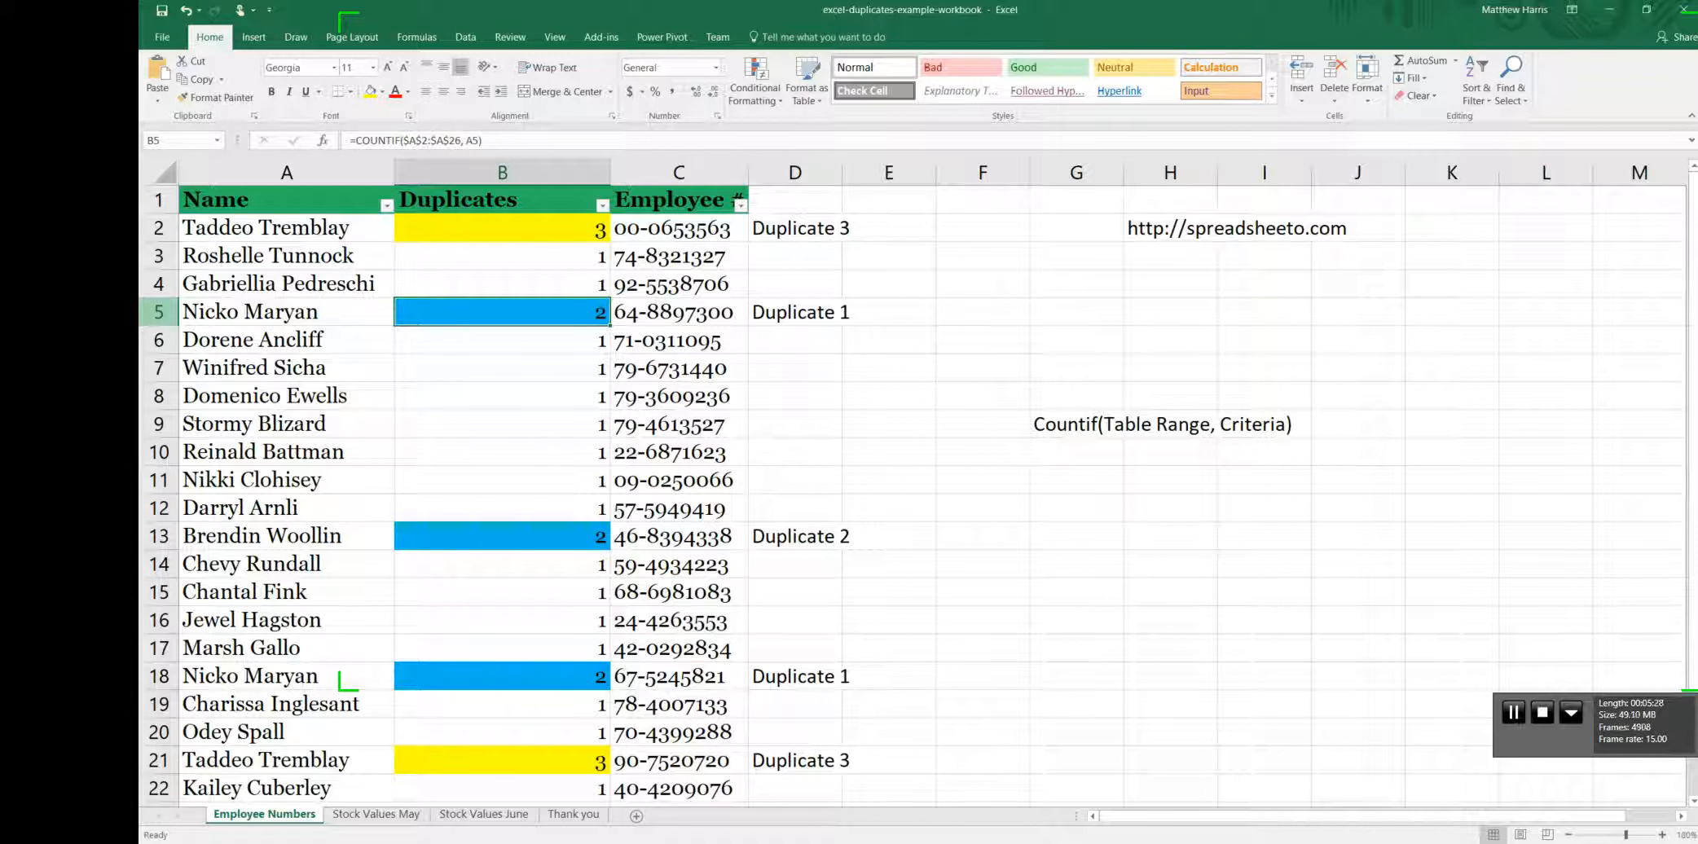
click(158, 312)
click(159, 537)
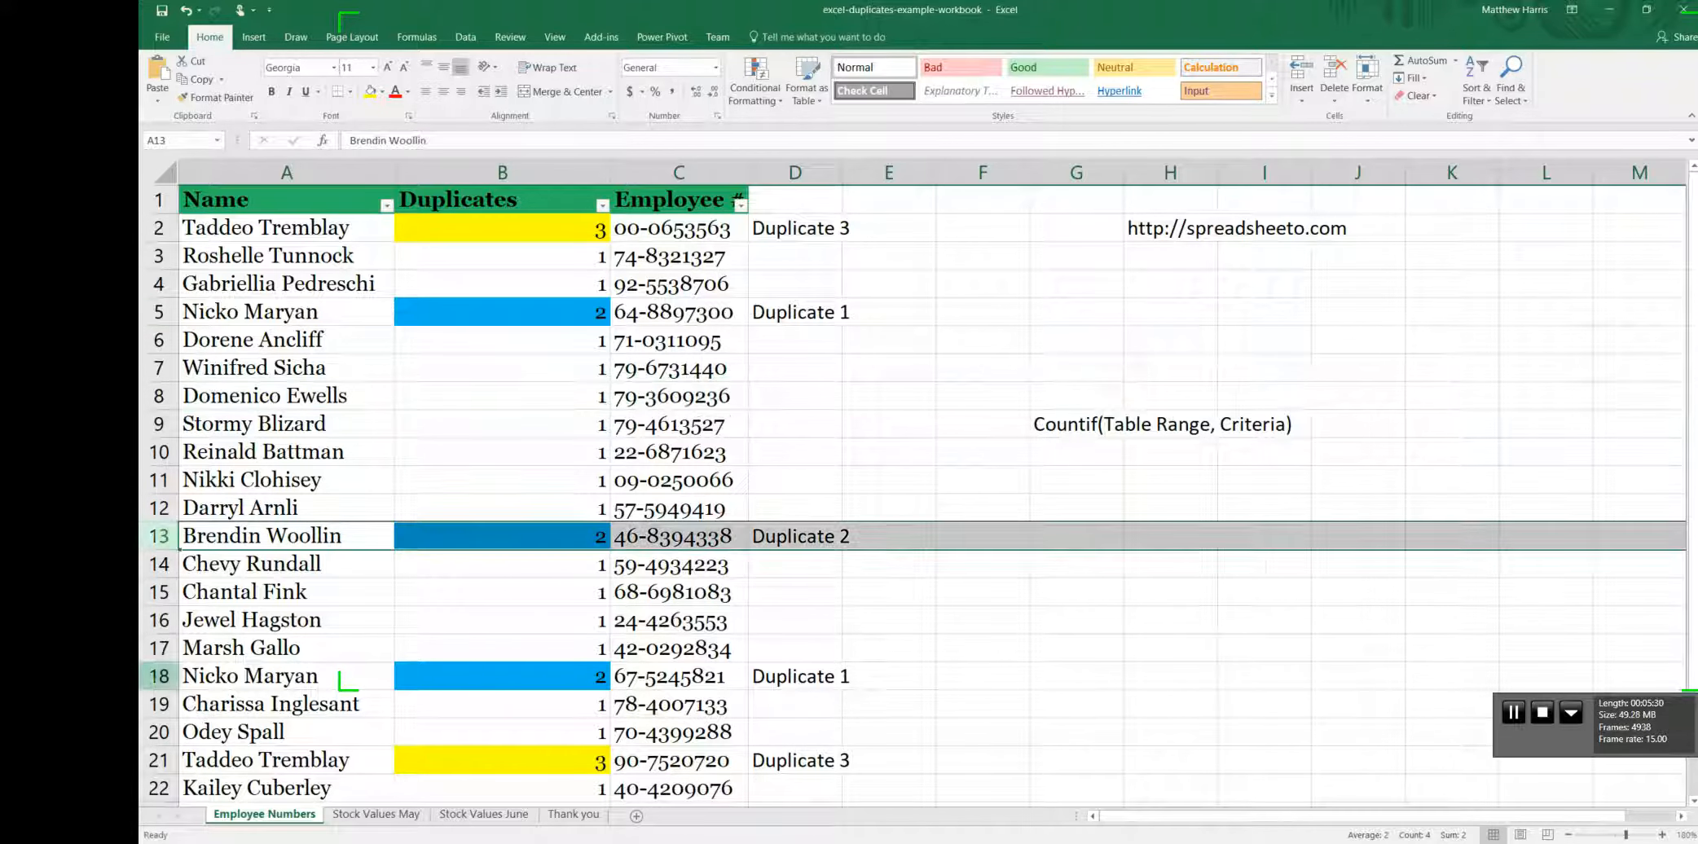
click(159, 677)
scroll(339, 680, down, 4)
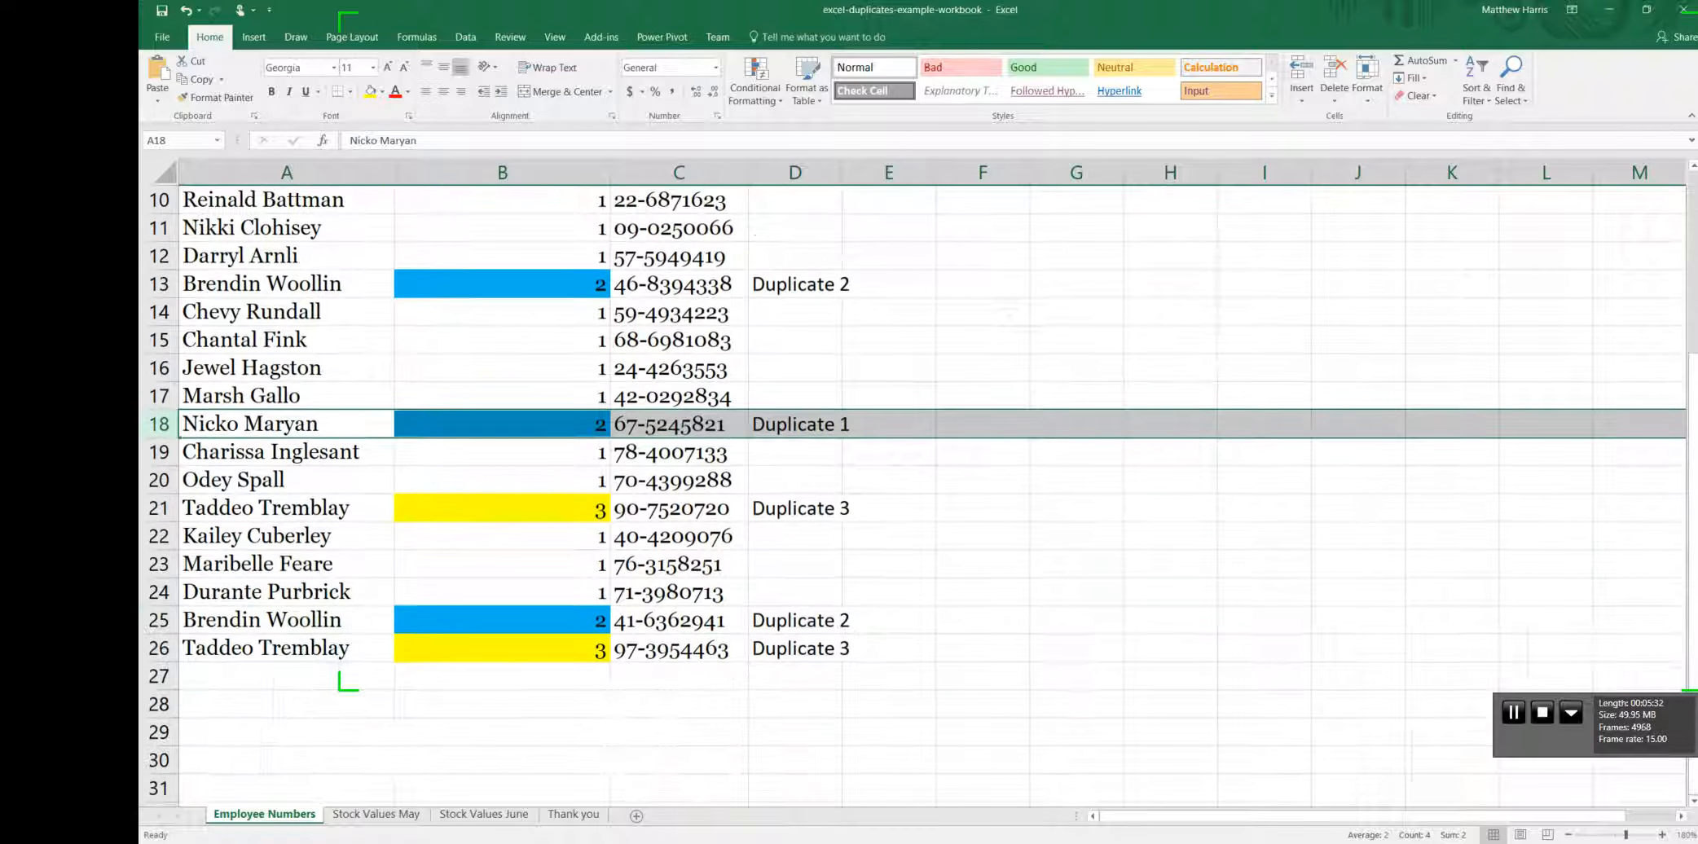
scroll(339, 680, up, 4)
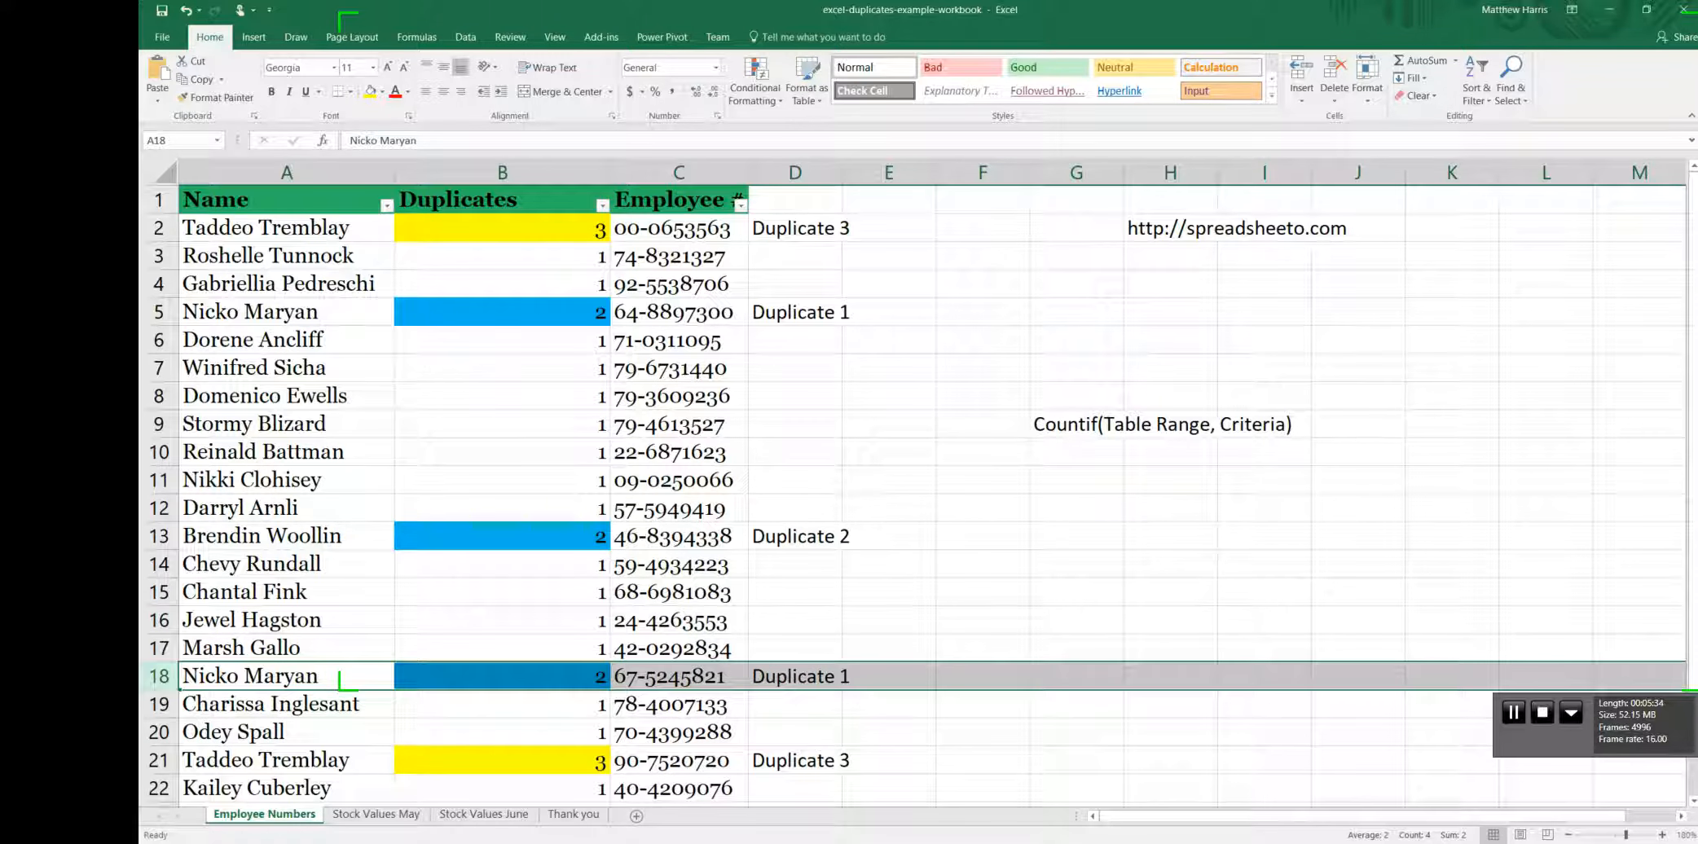